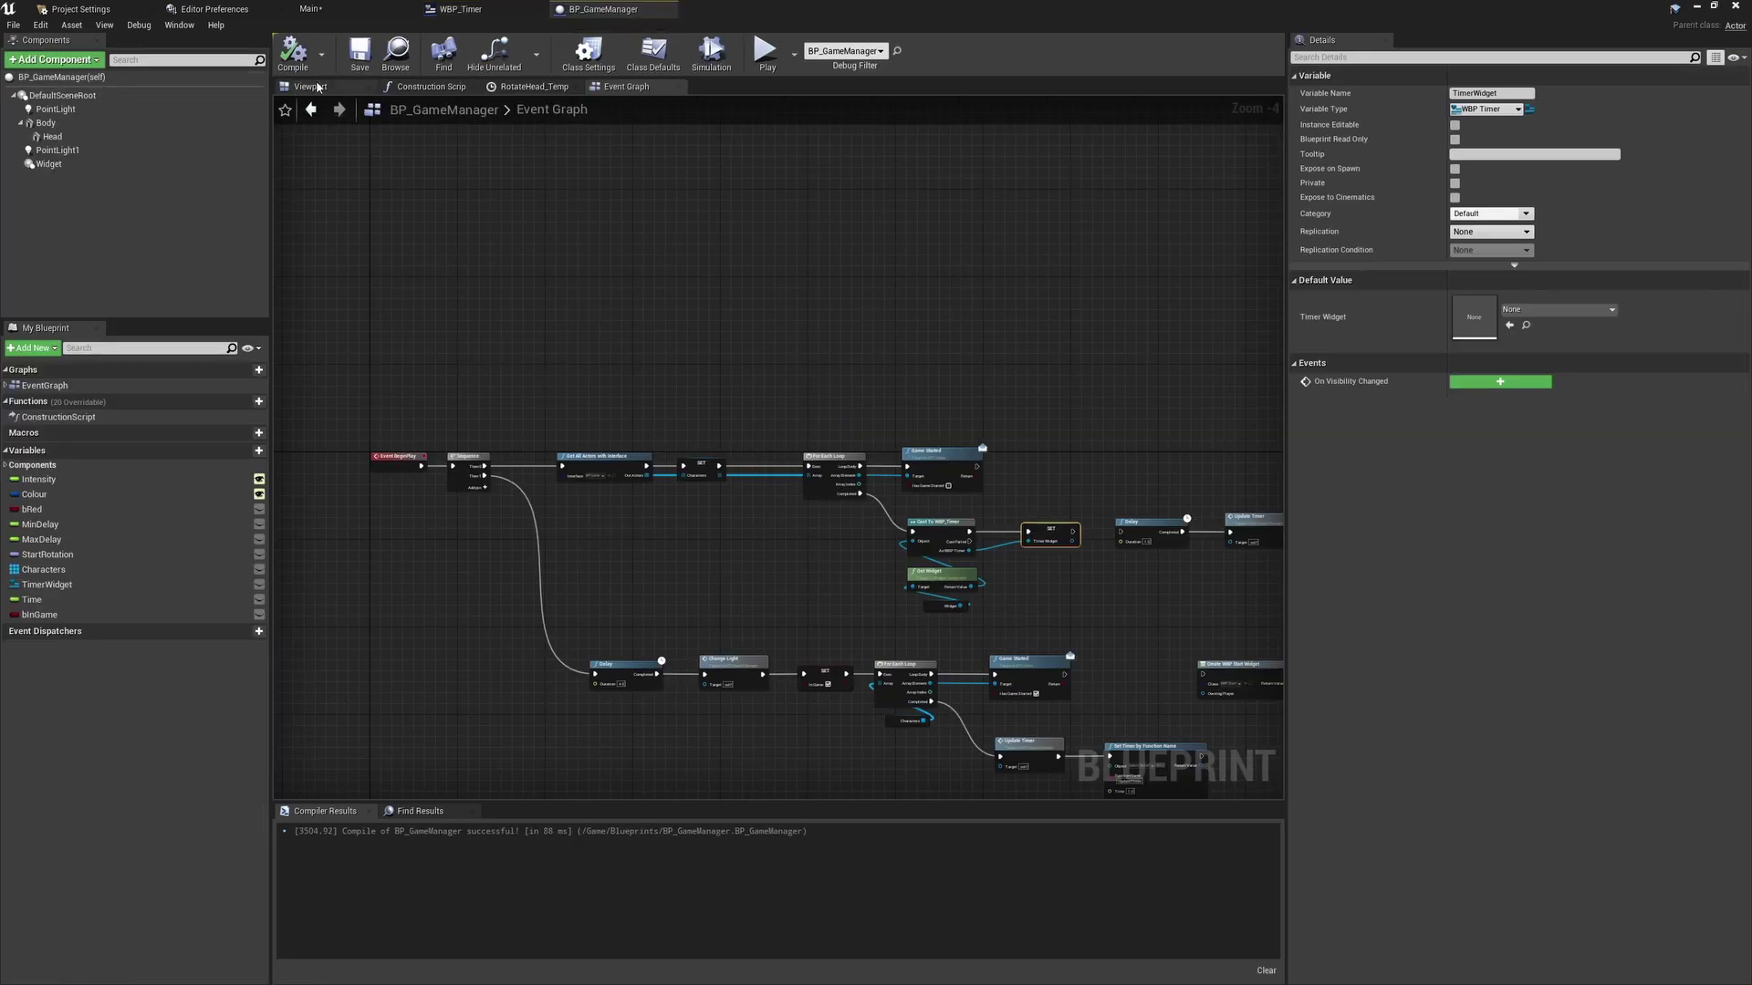
# Play-test the Main level, running and jumping the character toward the timer wall.
pyautogui.click(310, 9)
pyautogui.press('f')
pyautogui.moveTo(876, 365); pyautogui.dragTo(1023, 297, button='right')
pyautogui.click(1023, 297)
pyautogui.hotkey('alt', 'p')
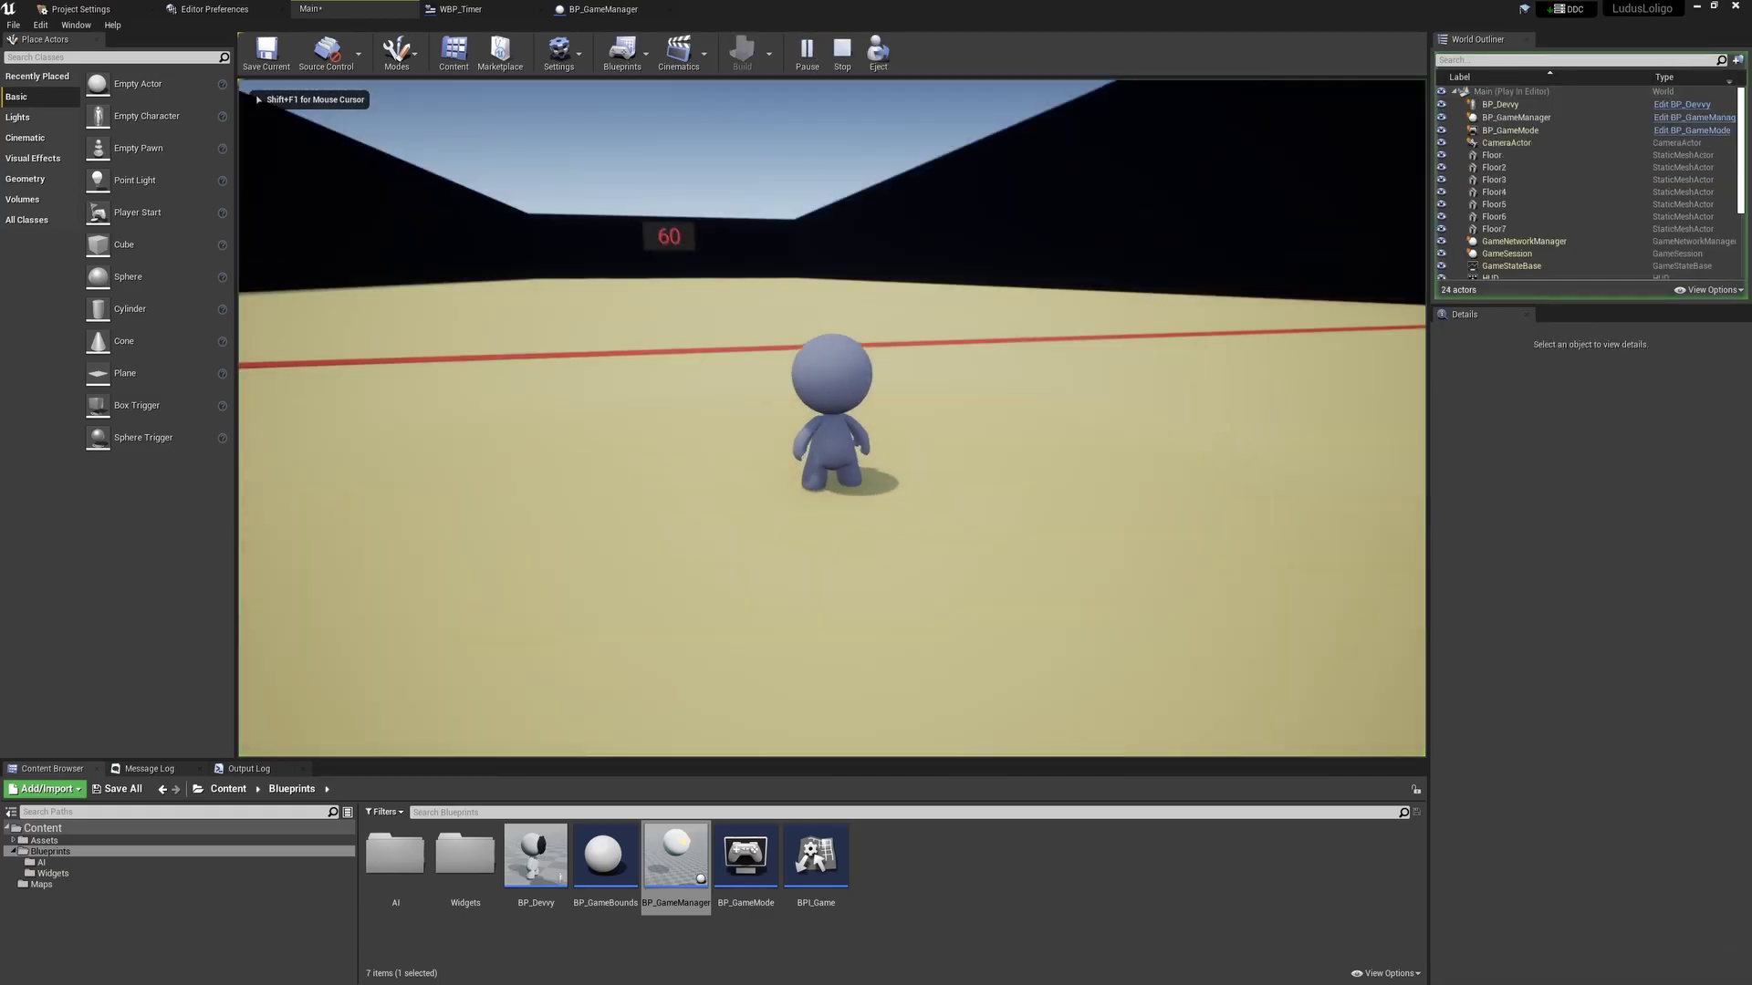
pyautogui.press('w')
pyautogui.press('space')
pyautogui.press('w')
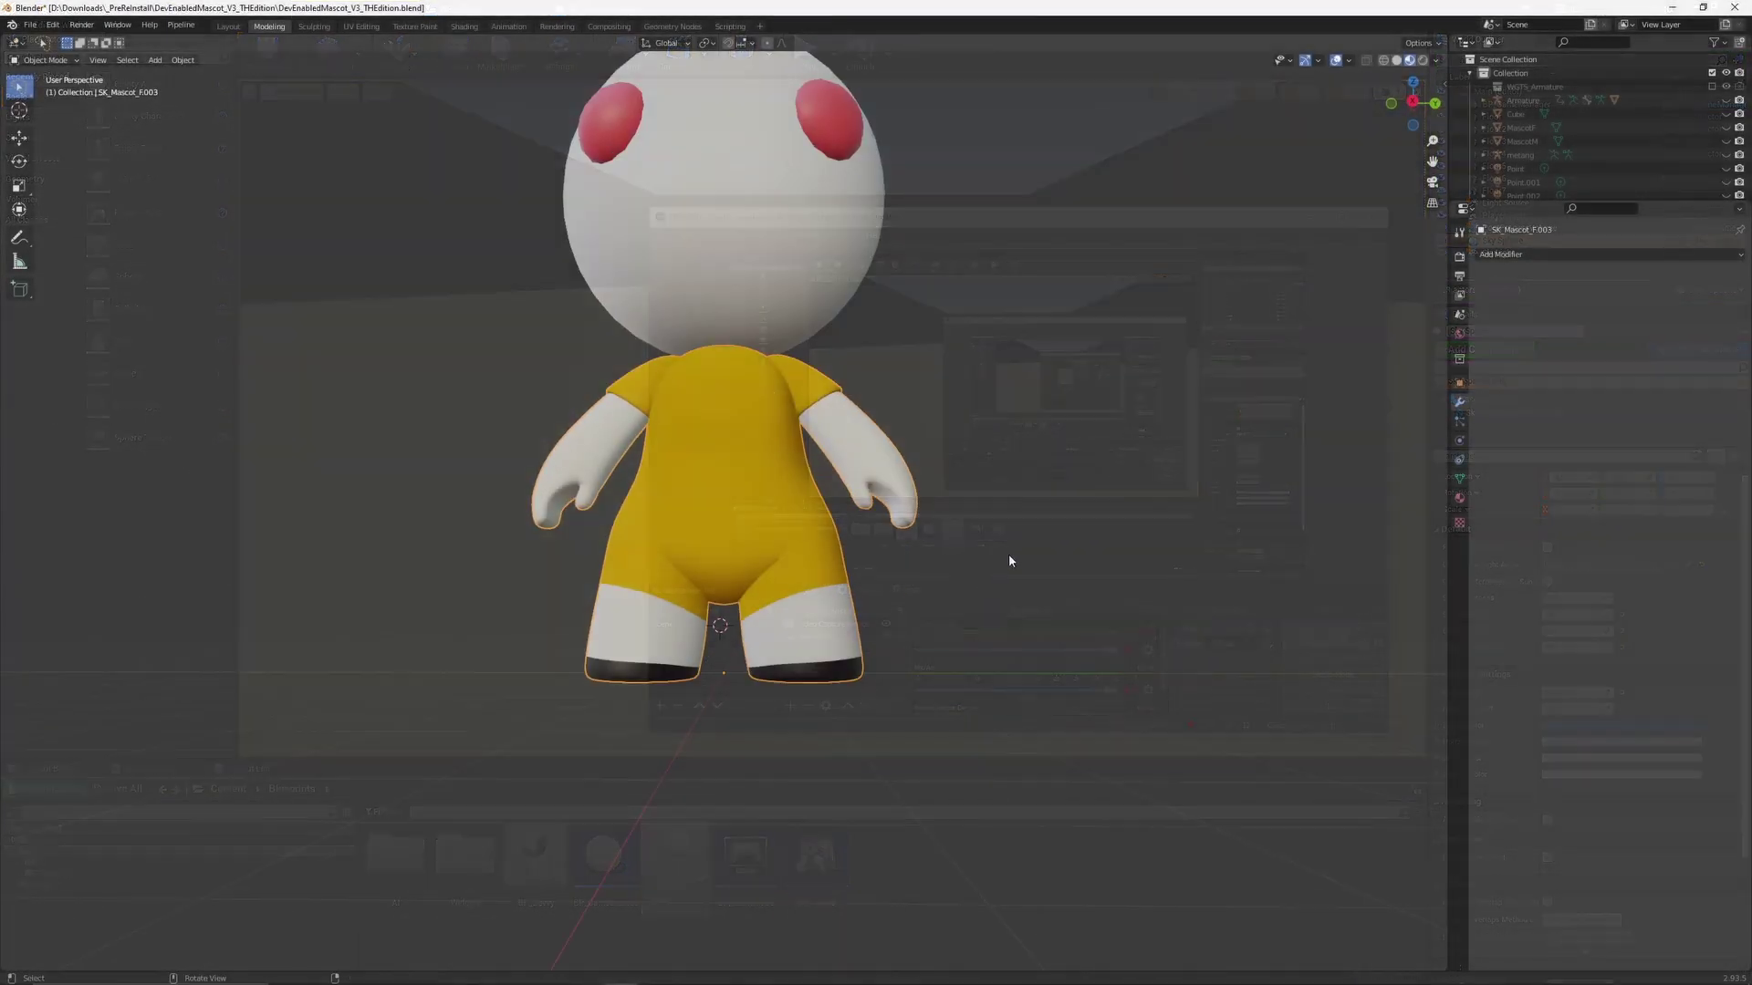
# Switch to Blender and look over the yellow-suited mascot model with red eyes.
pyautogui.scroll(-3, 996, 565)
pyautogui.moveTo(359, 545); pyautogui.dragTo(821, 511, button='middle')
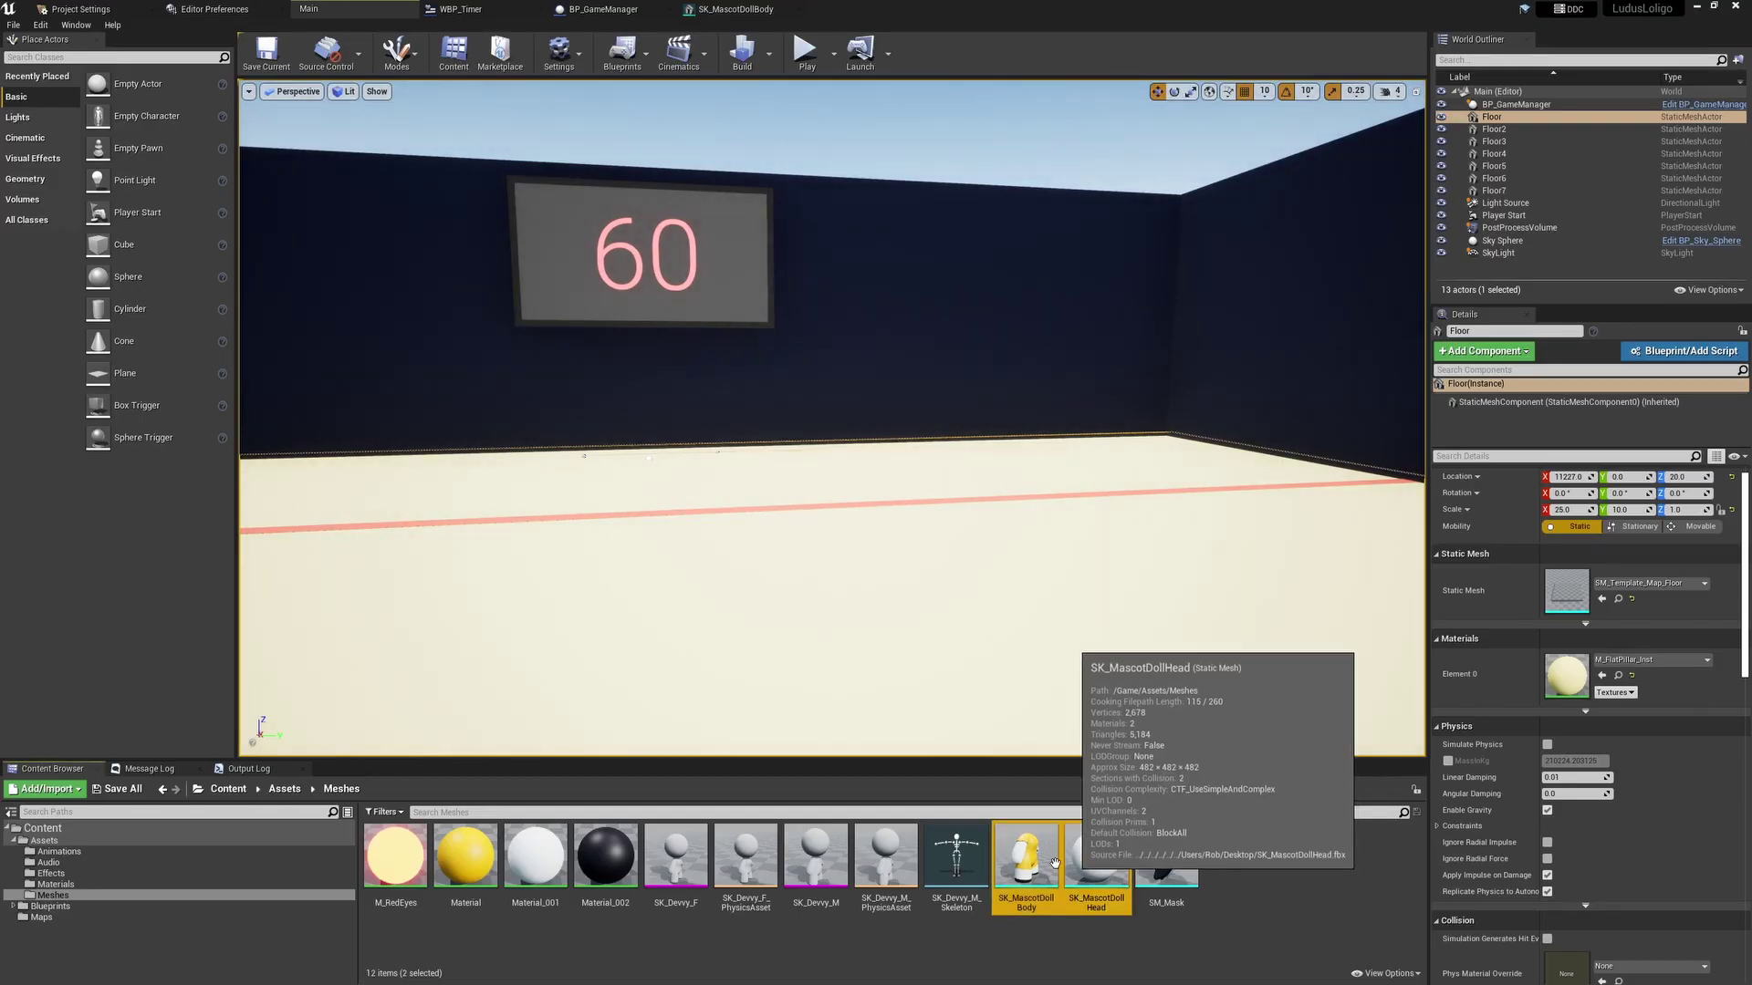
# Place the SK_MascotDollBody and SK_MascotDollHead meshes below the timer screen, with SK_Devvy_F beside them.
pyautogui.moveTo(1055, 862); pyautogui.dragTo(638, 456)
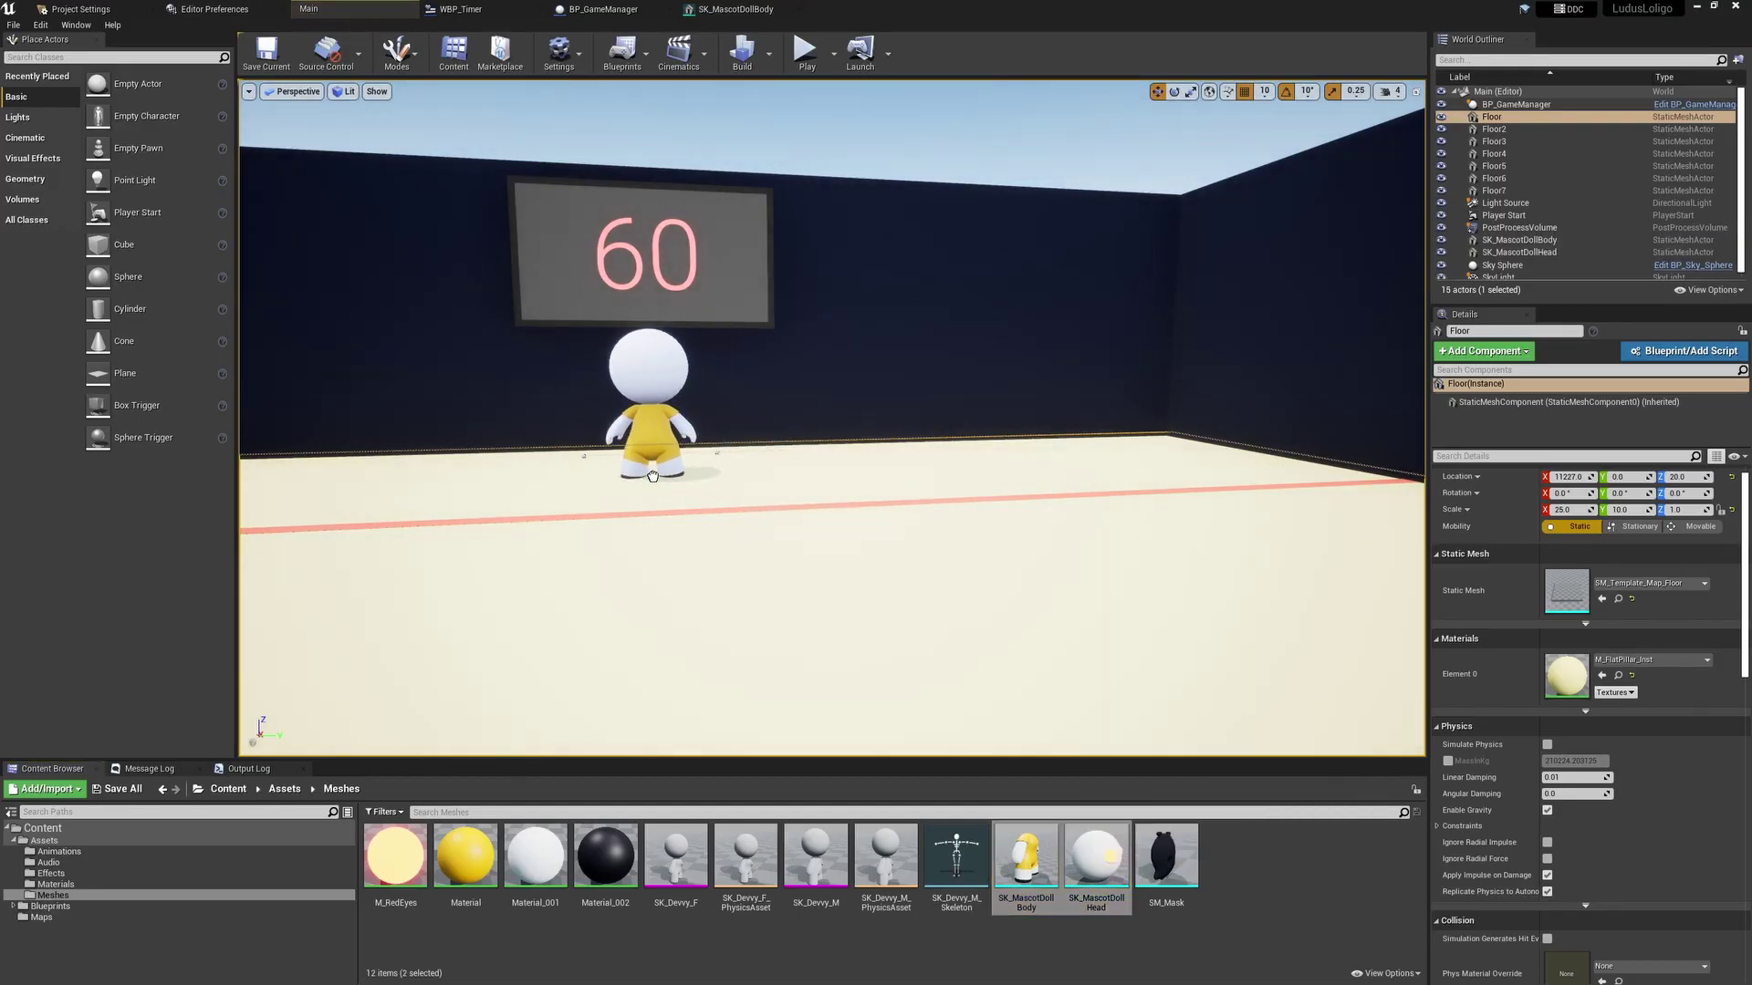
pyautogui.moveTo(676, 858); pyautogui.dragTo(653, 477)
pyautogui.press('f')
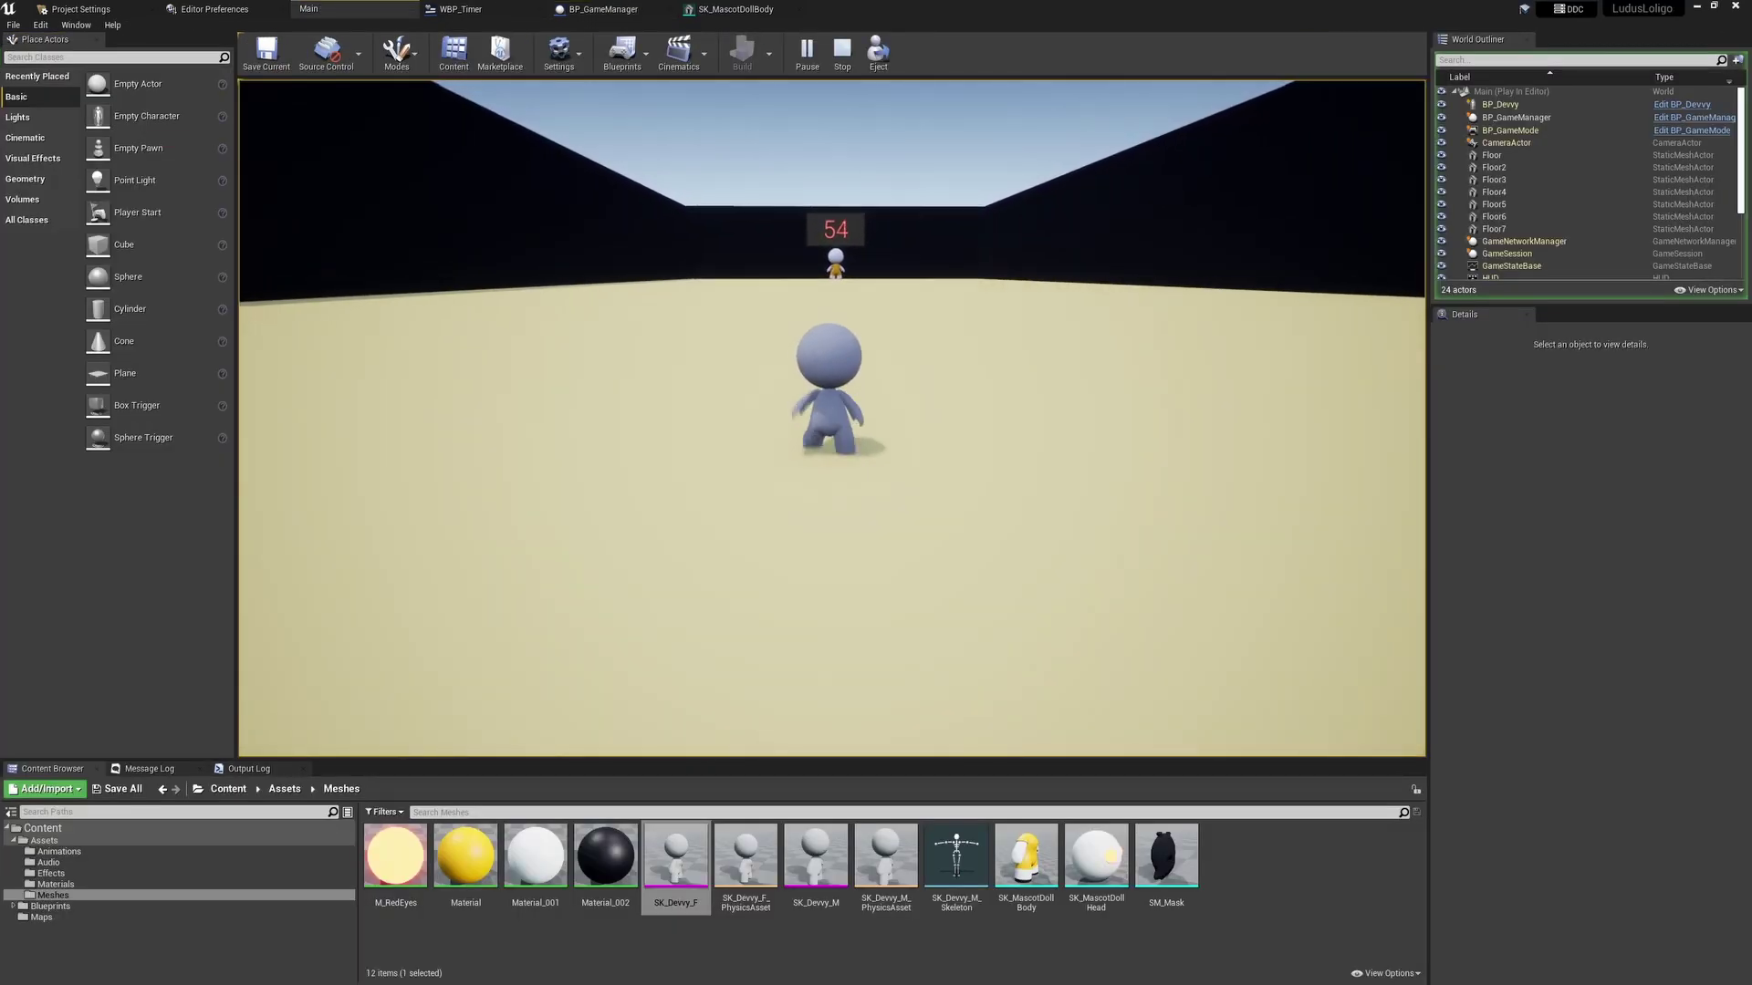
# End the play session, adjust the Colour variable's default in BP_GameManager's Construction Script and compile.
pyautogui.click(841, 51)
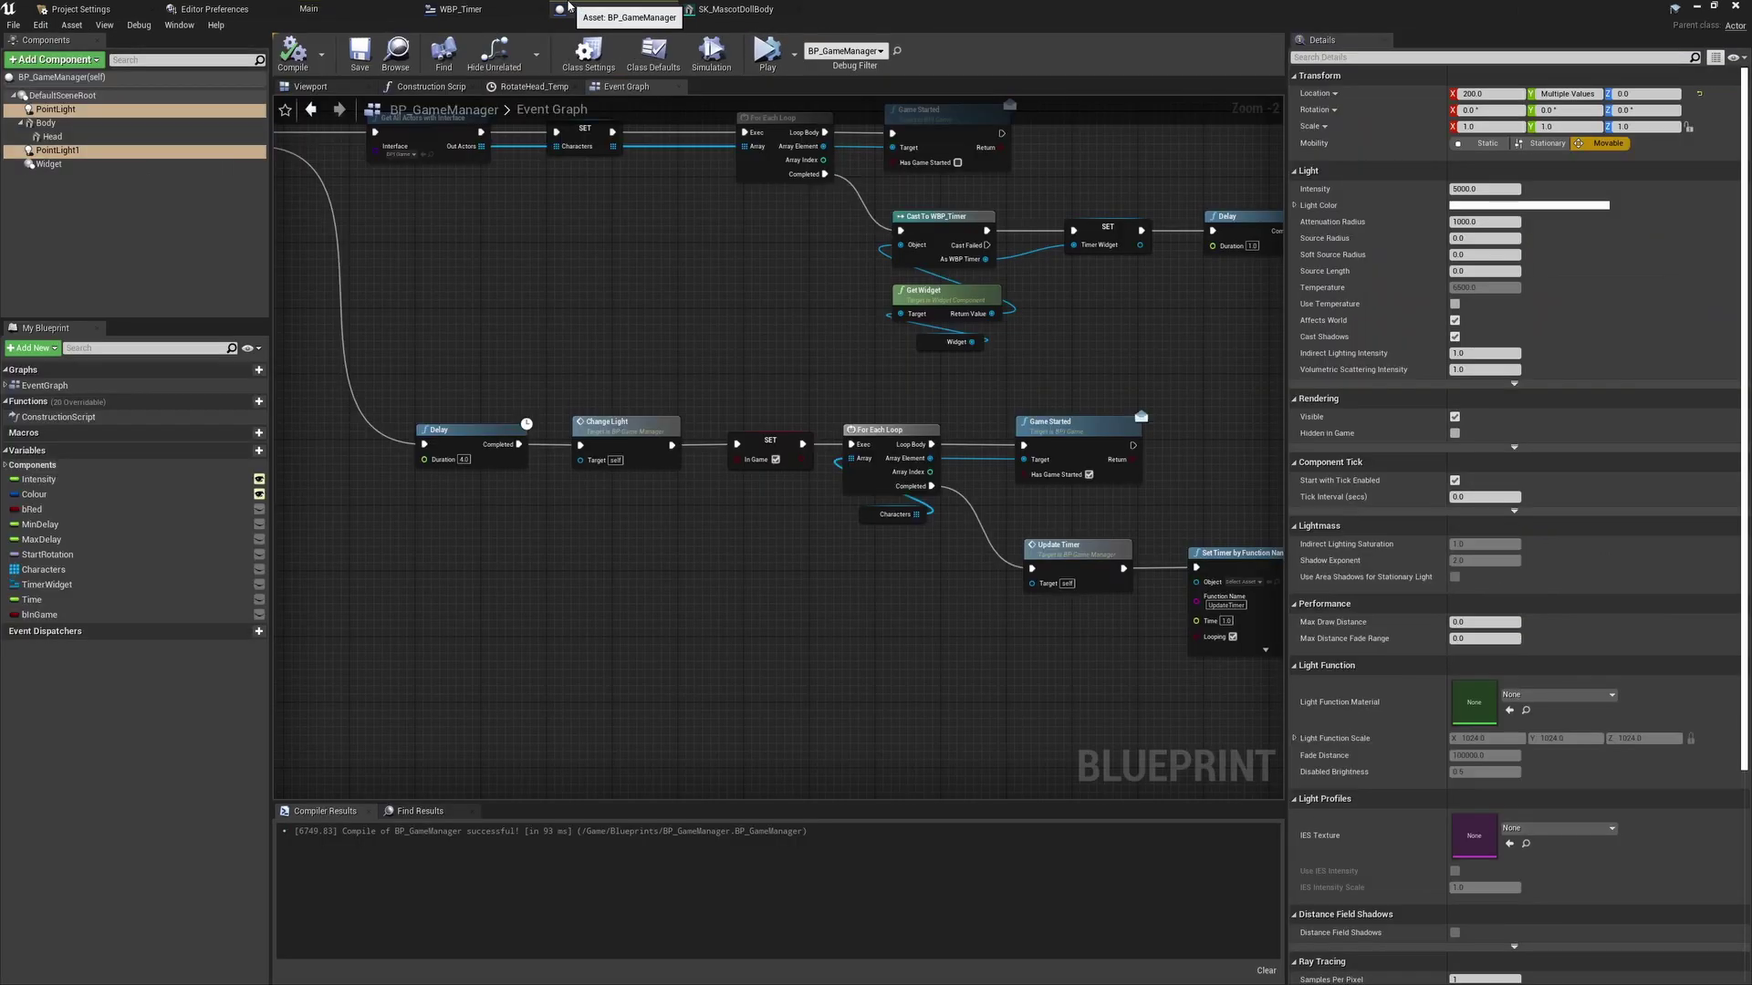
pyautogui.click(432, 86)
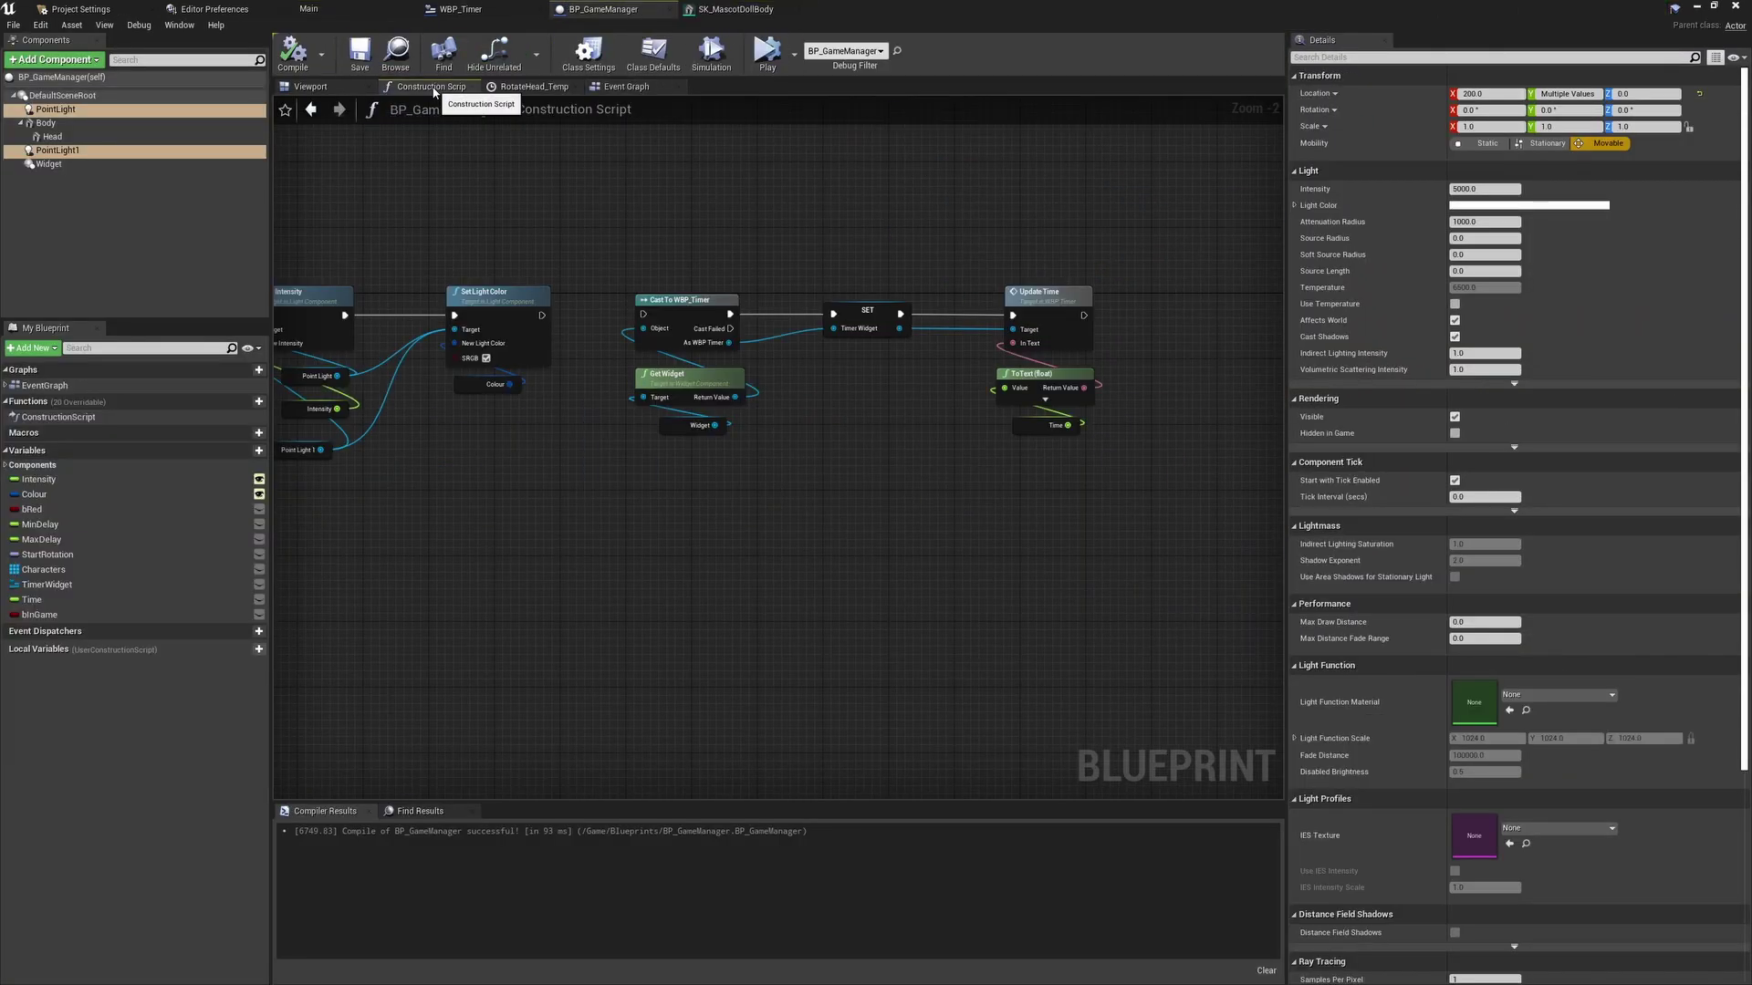
pyautogui.moveTo(581, 316); pyautogui.dragTo(901, 323, button='right')
pyautogui.moveTo(613, 457); pyautogui.dragTo(630, 449)
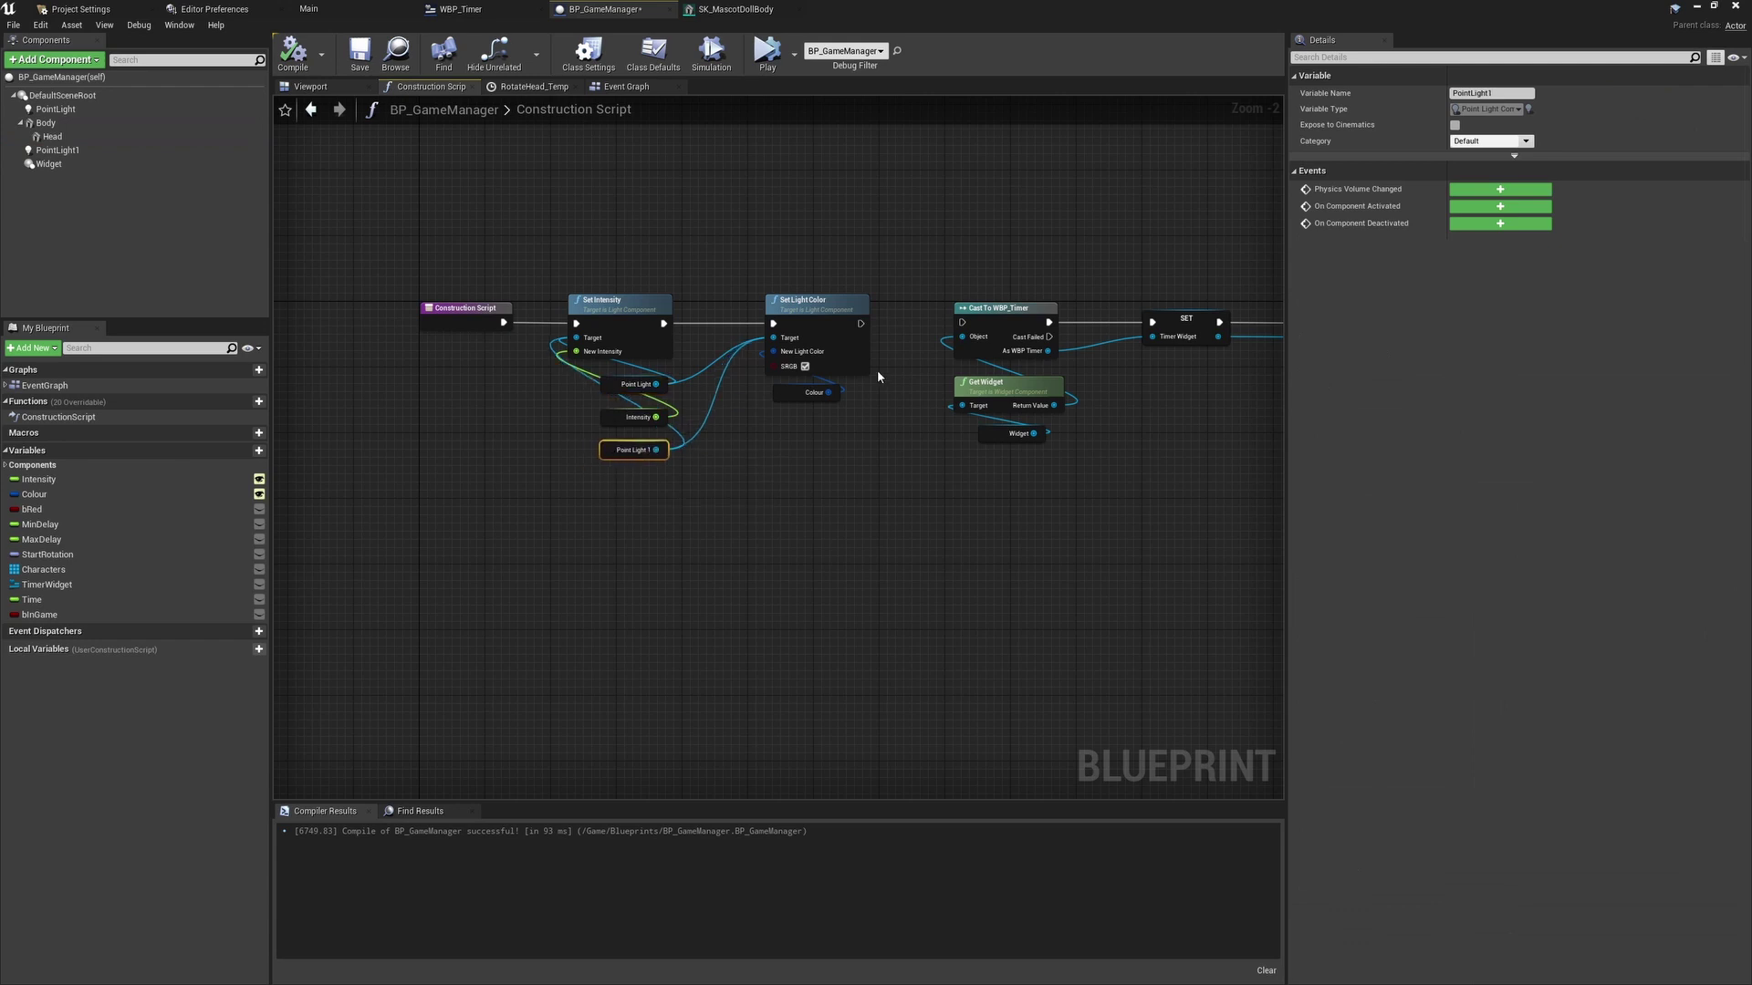
pyautogui.click(798, 392)
pyautogui.click(1293, 299)
pyautogui.click(1487, 299)
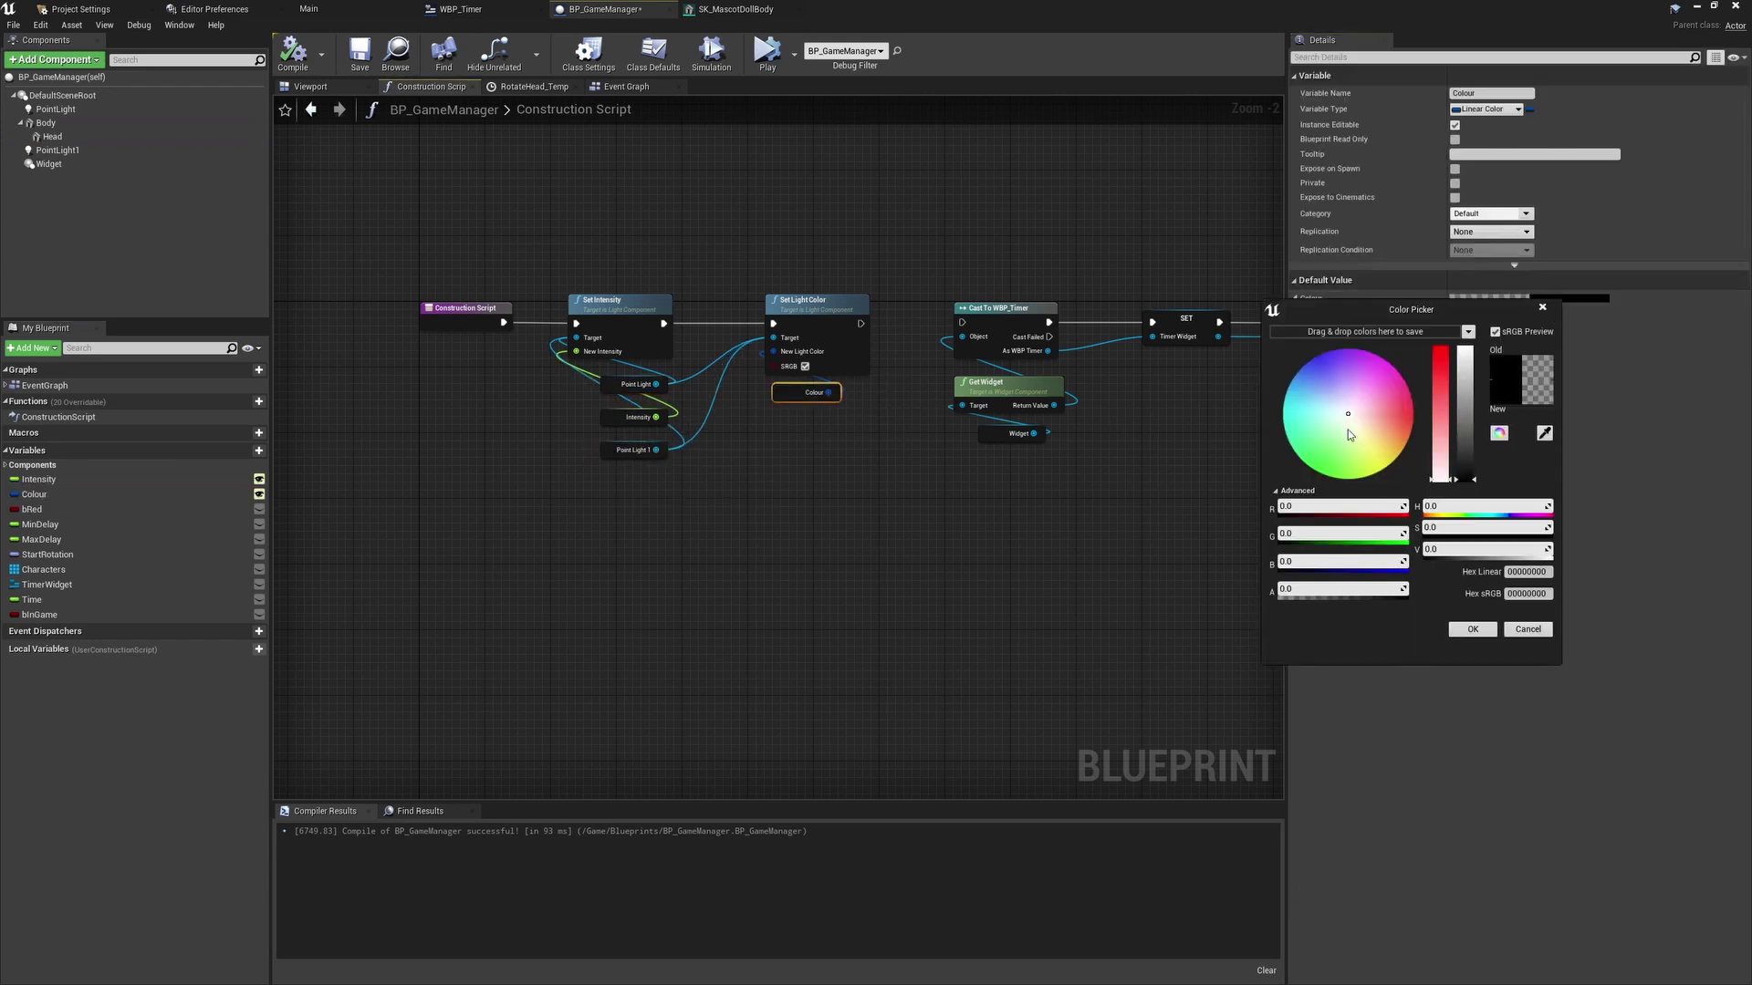
pyautogui.click(1487, 628)
pyautogui.click(296, 59)
# Set the default of BP_GameManager's Colour variable to green and save all assets.
pyautogui.click(655, 89)
pyautogui.moveTo(1008, 485); pyautogui.dragTo(879, 404, button='right')
pyautogui.click(844, 567)
pyautogui.click(1051, 896)
pyautogui.click(431, 85)
pyautogui.click(786, 390)
pyautogui.click(1487, 298)
pyautogui.click(1451, 628)
pyautogui.click(998, 603)
pyautogui.hotkey('ctrl', 'shift', 's')
# Run a brief simulation of the Main level and inspect the doll's lights from another angle.
pyautogui.click(329, 7)
pyautogui.hotkey('alt', 's')
pyautogui.press('Escape')
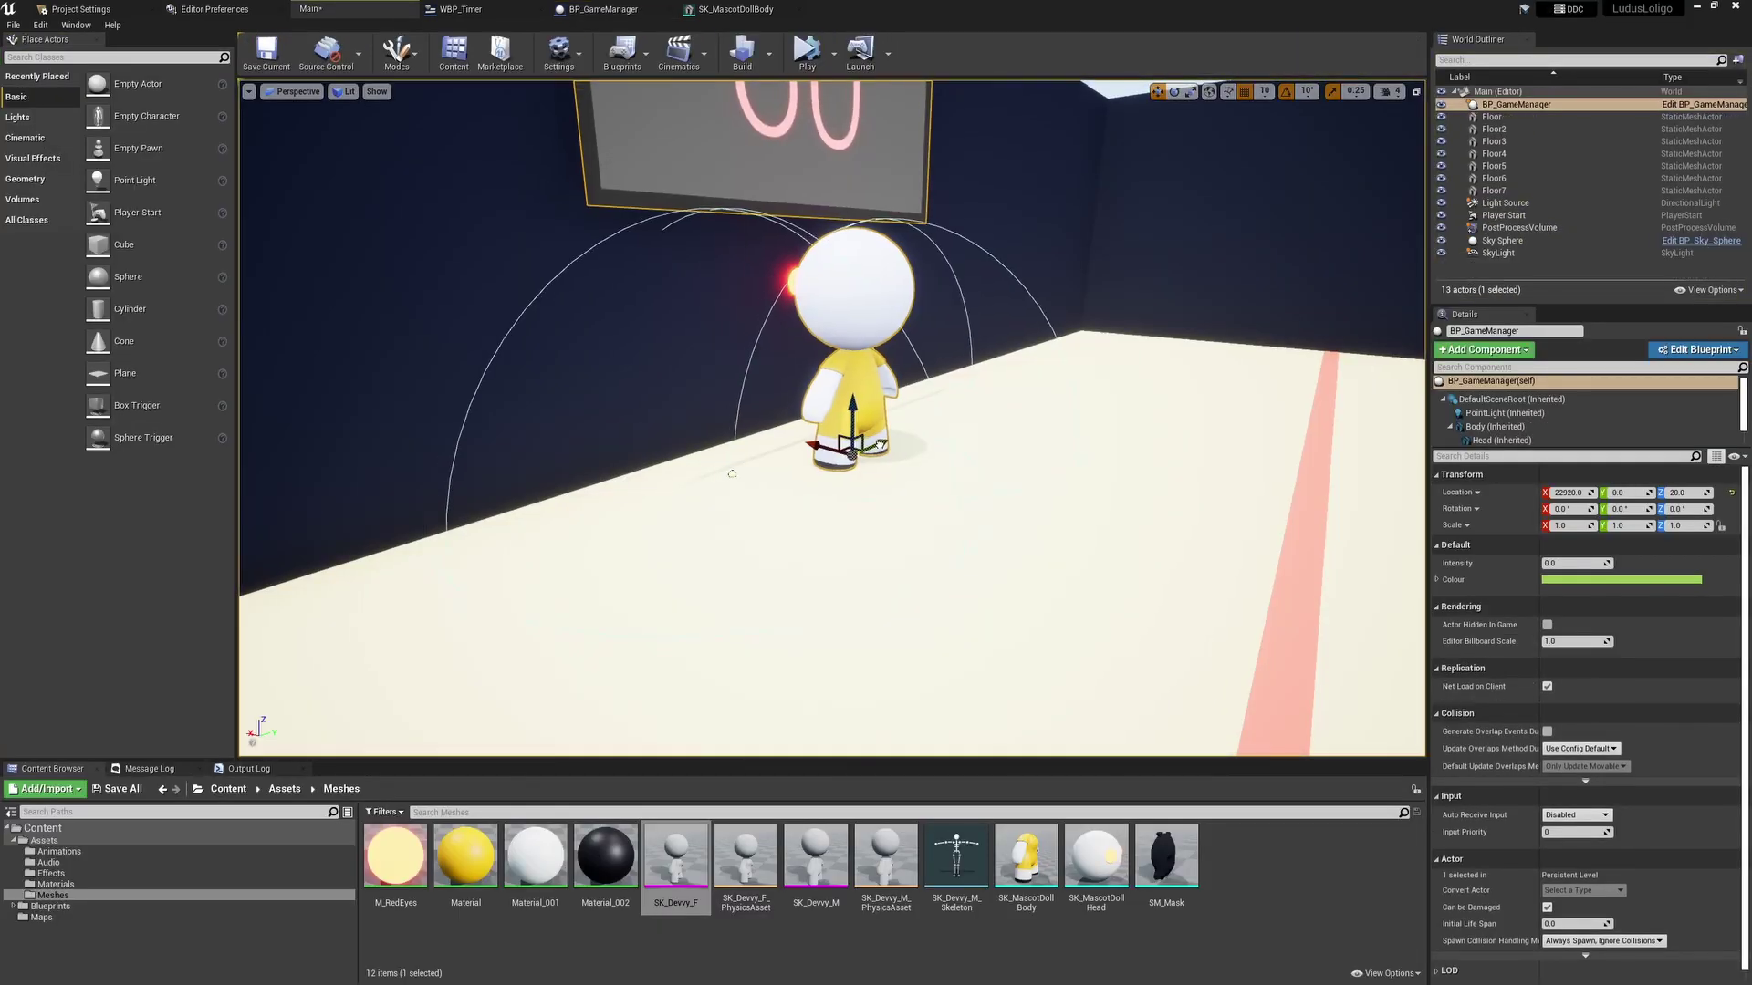
pyautogui.keyDown('alt'); pyautogui.moveTo(927, 430); pyautogui.dragTo(788, 430); pyautogui.keyUp('alt')
# Set the default of BP_GameManager's Intensity variable to 50000.0 and compile the blueprint.
pyautogui.click(603, 9)
pyautogui.scroll(2, 710, 450)
pyautogui.click(578, 402)
pyautogui.click(53, 466)
pyautogui.click(39, 479)
pyautogui.click(1490, 328)
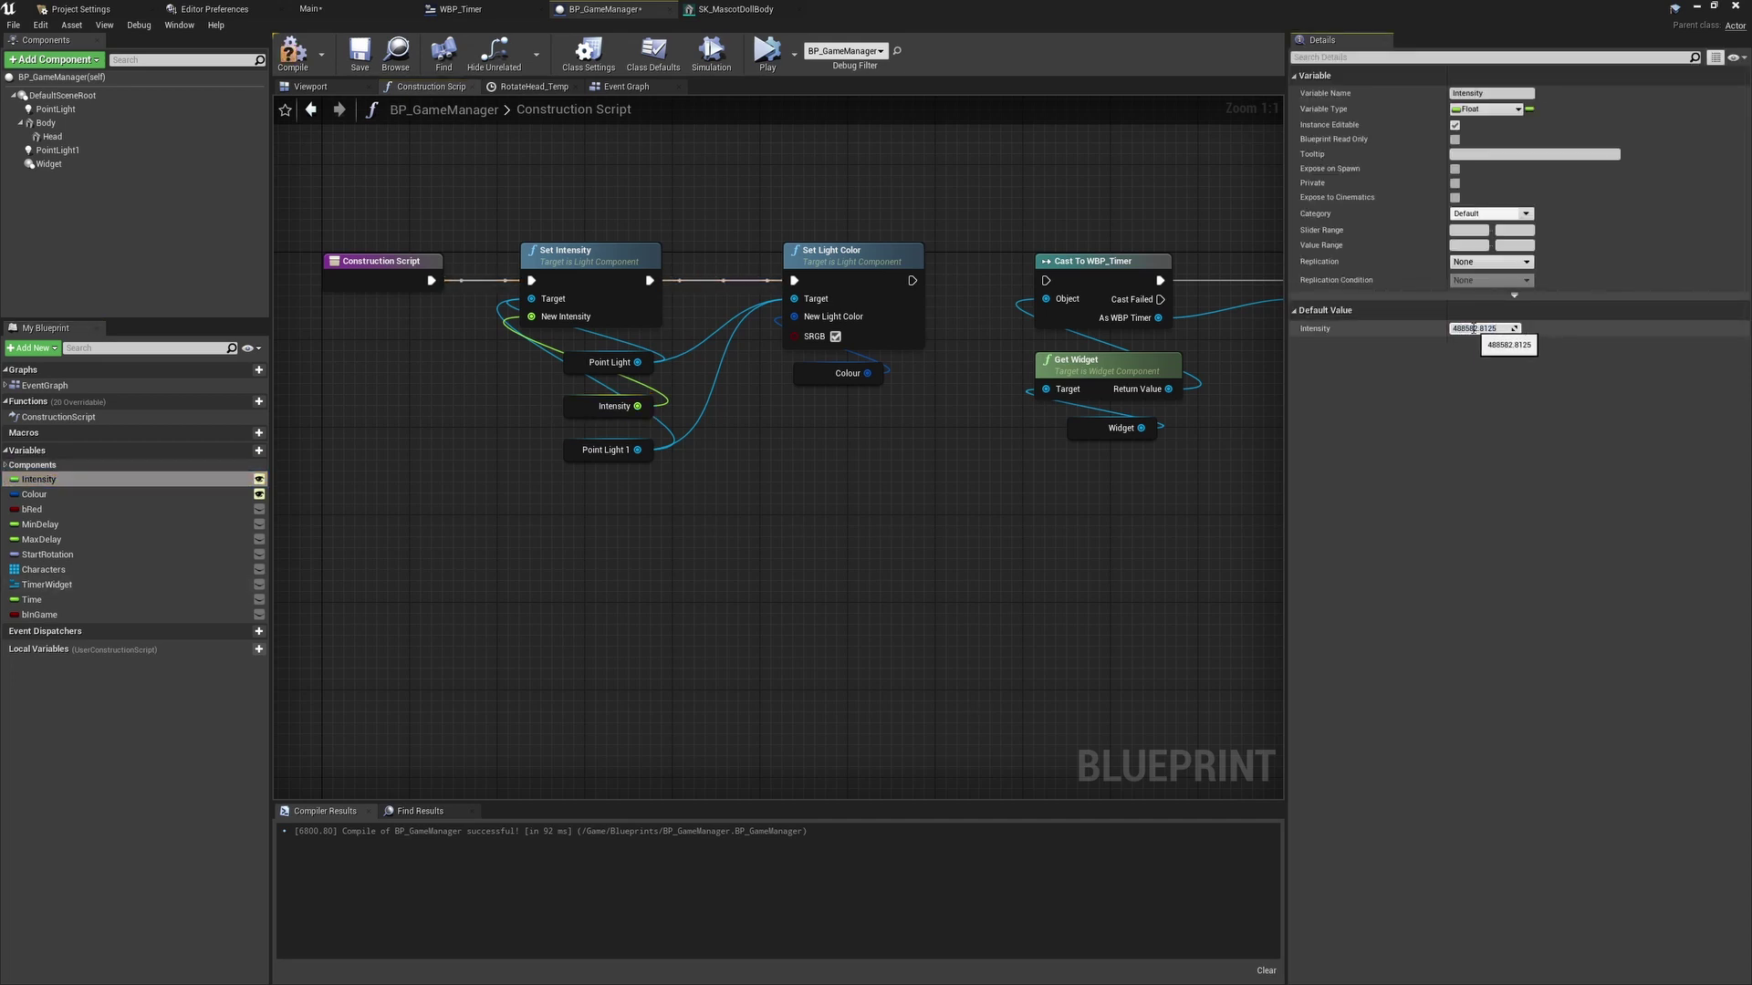
pyautogui.write('50000.0')
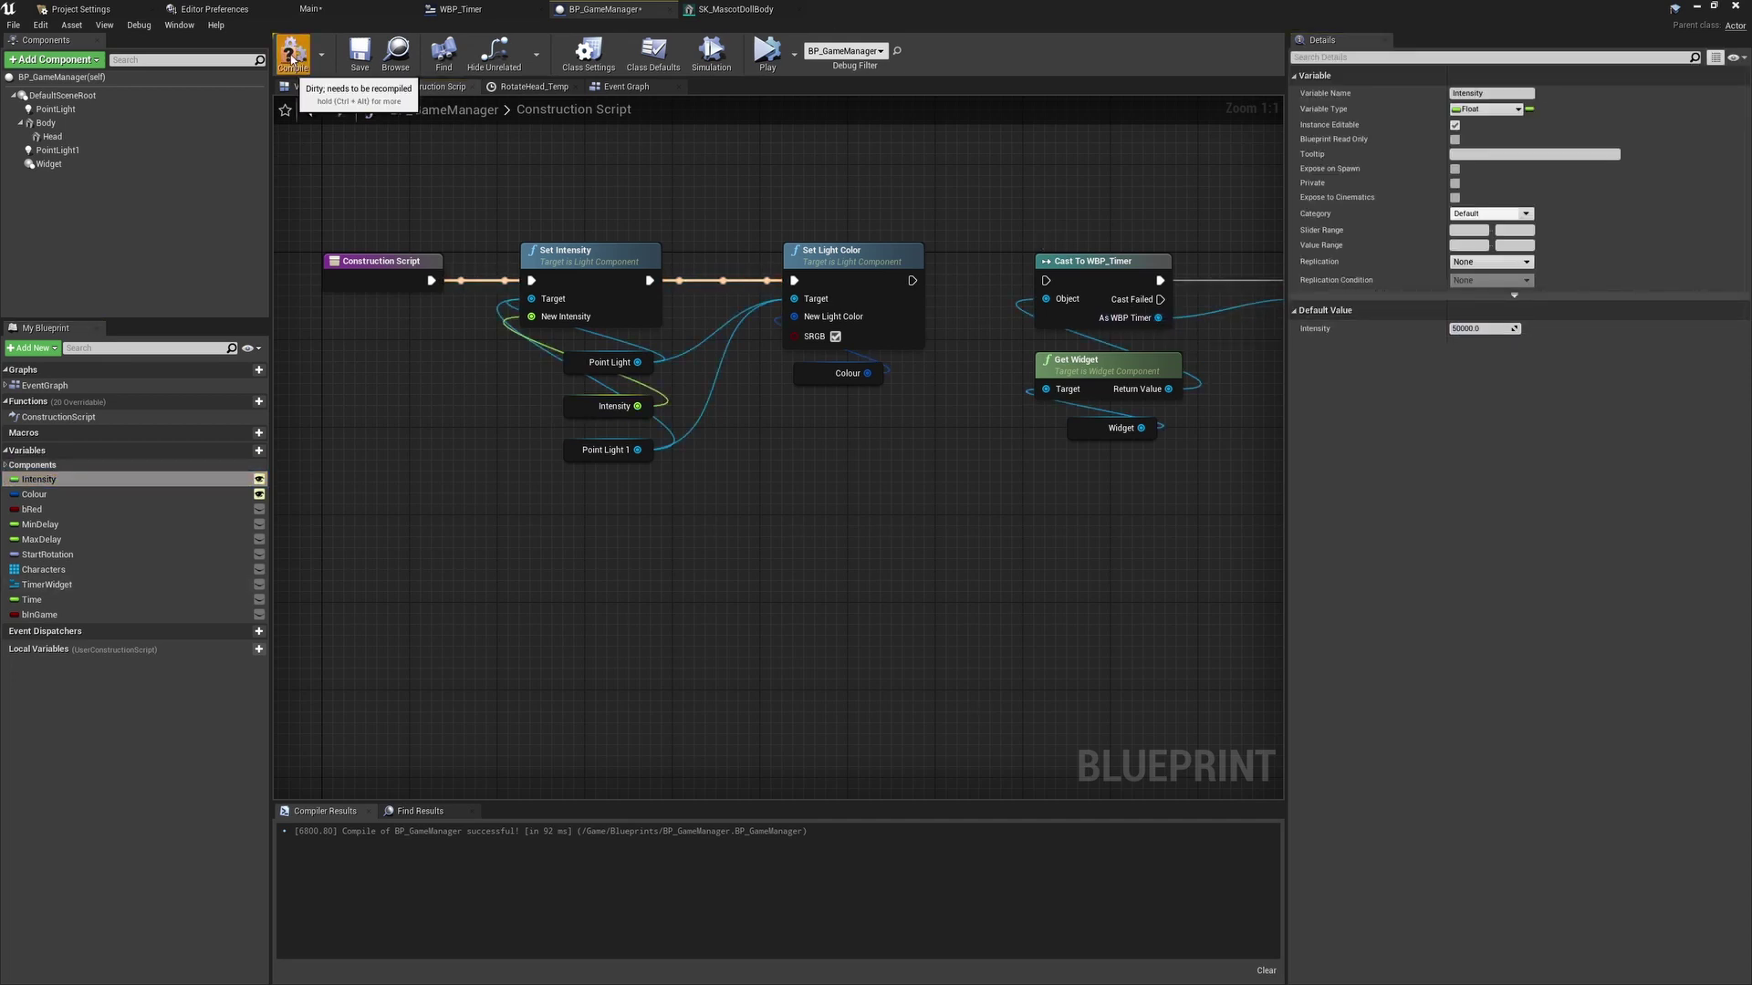
pyautogui.click(292, 58)
# Simulate the Main level to check the doll's light glow and countdown timer, and stop the simulation.
pyautogui.click(311, 8)
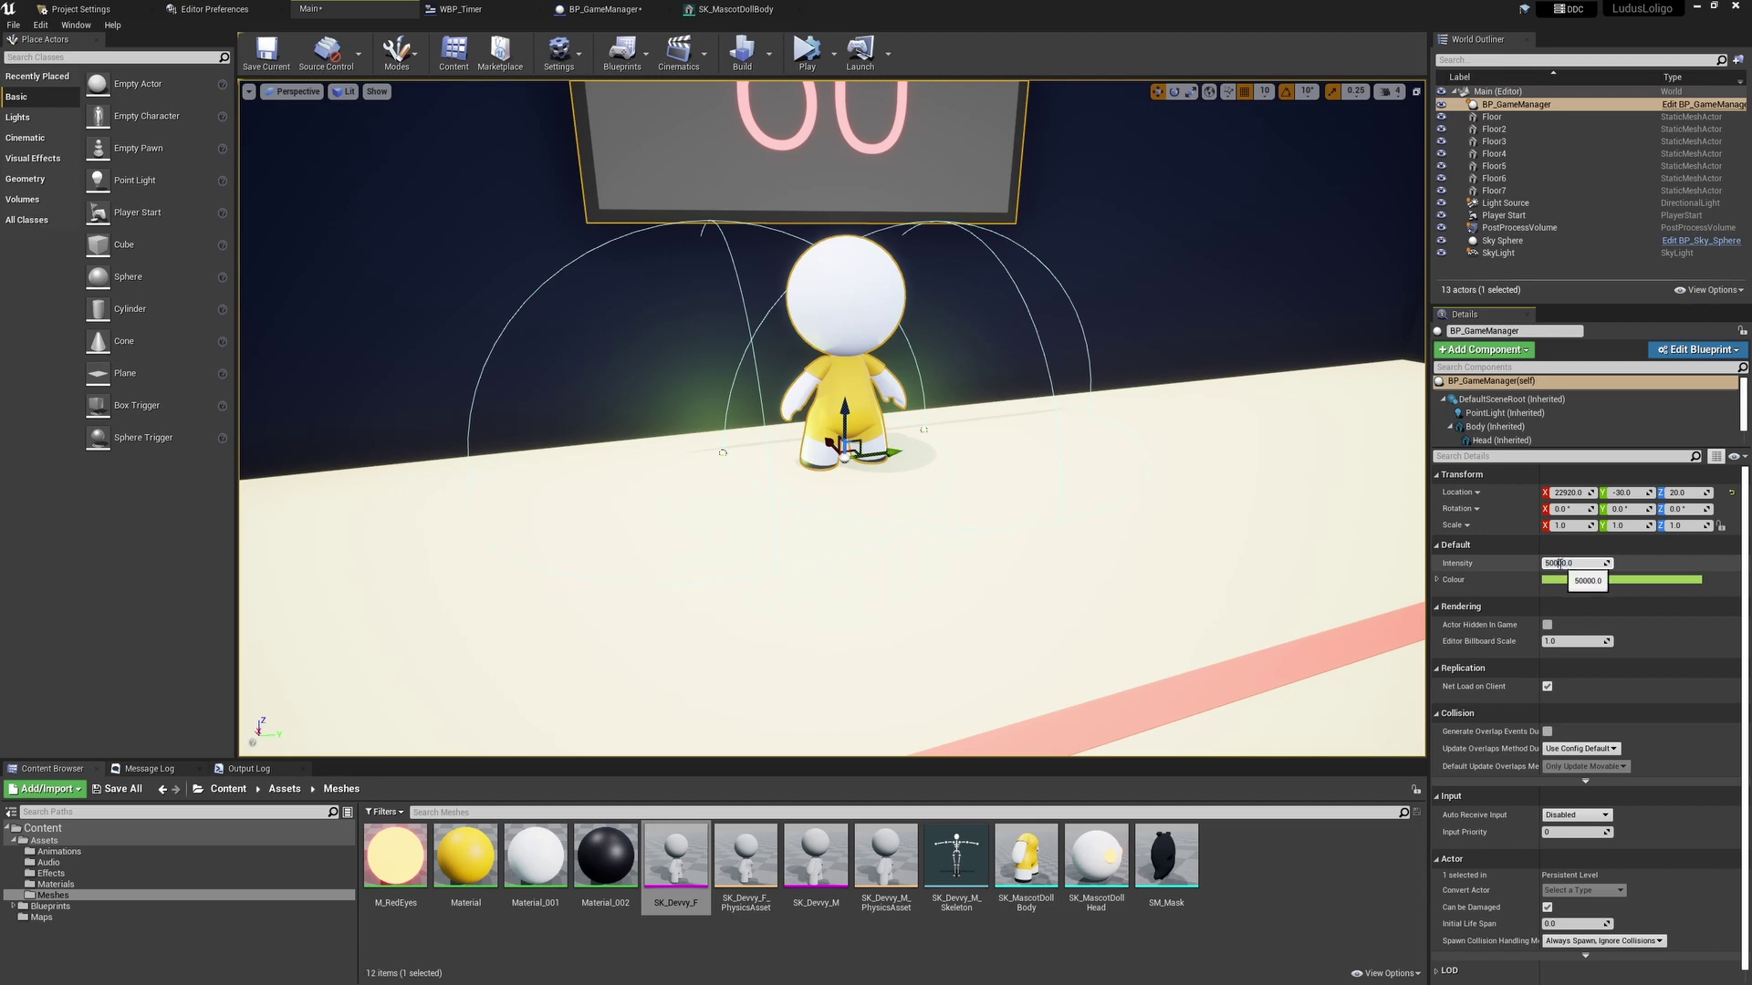
pyautogui.click(807, 50)
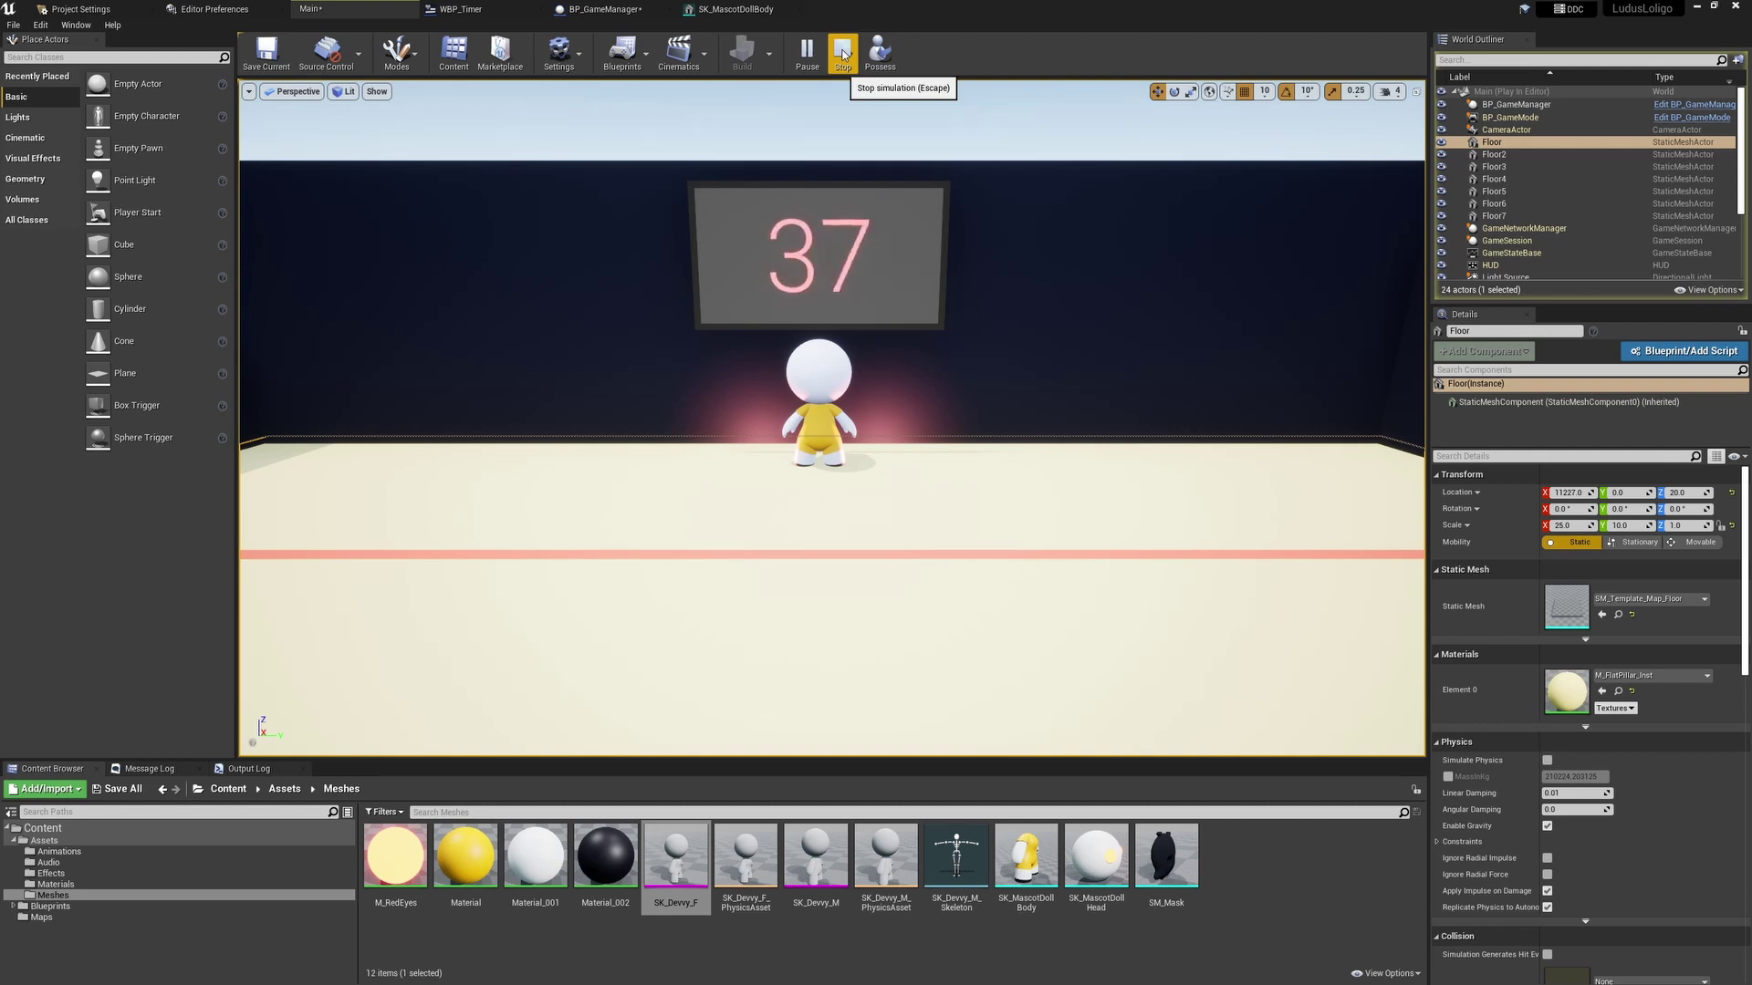
pyautogui.click(843, 52)
# Play-test the Main level by running the character across the arena up to the doll.
pyautogui.click(860, 53)
pyautogui.click(889, 90)
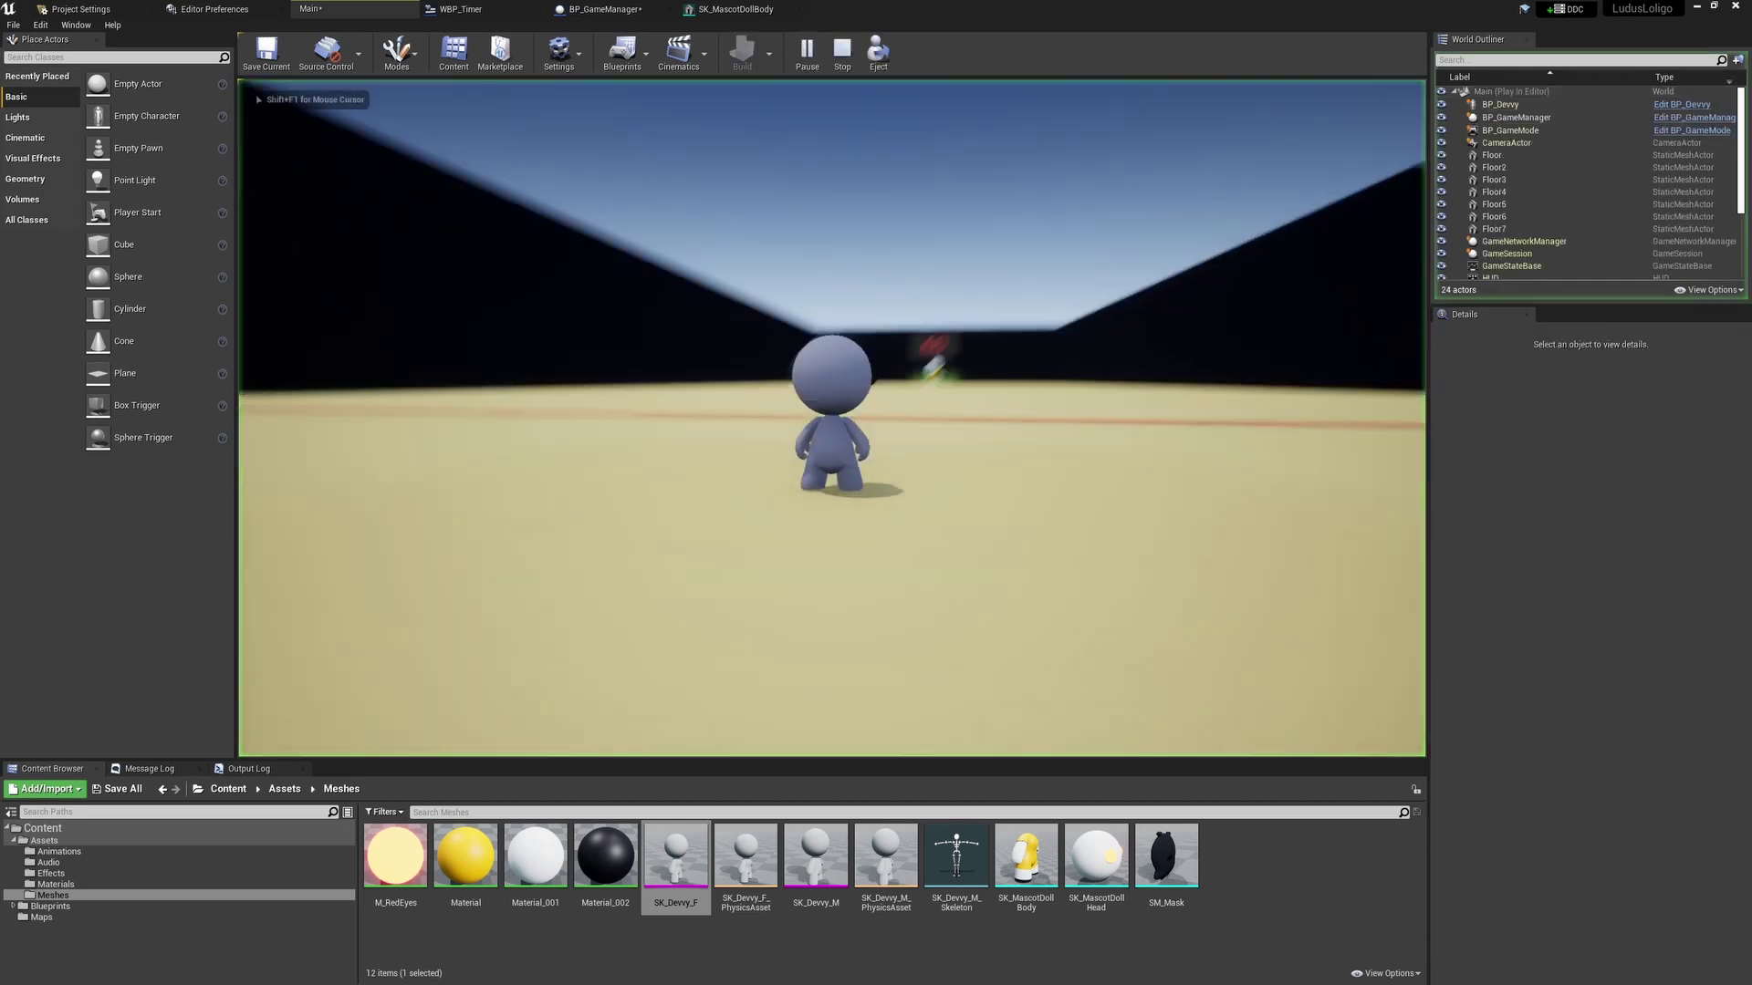
pyautogui.press('w')
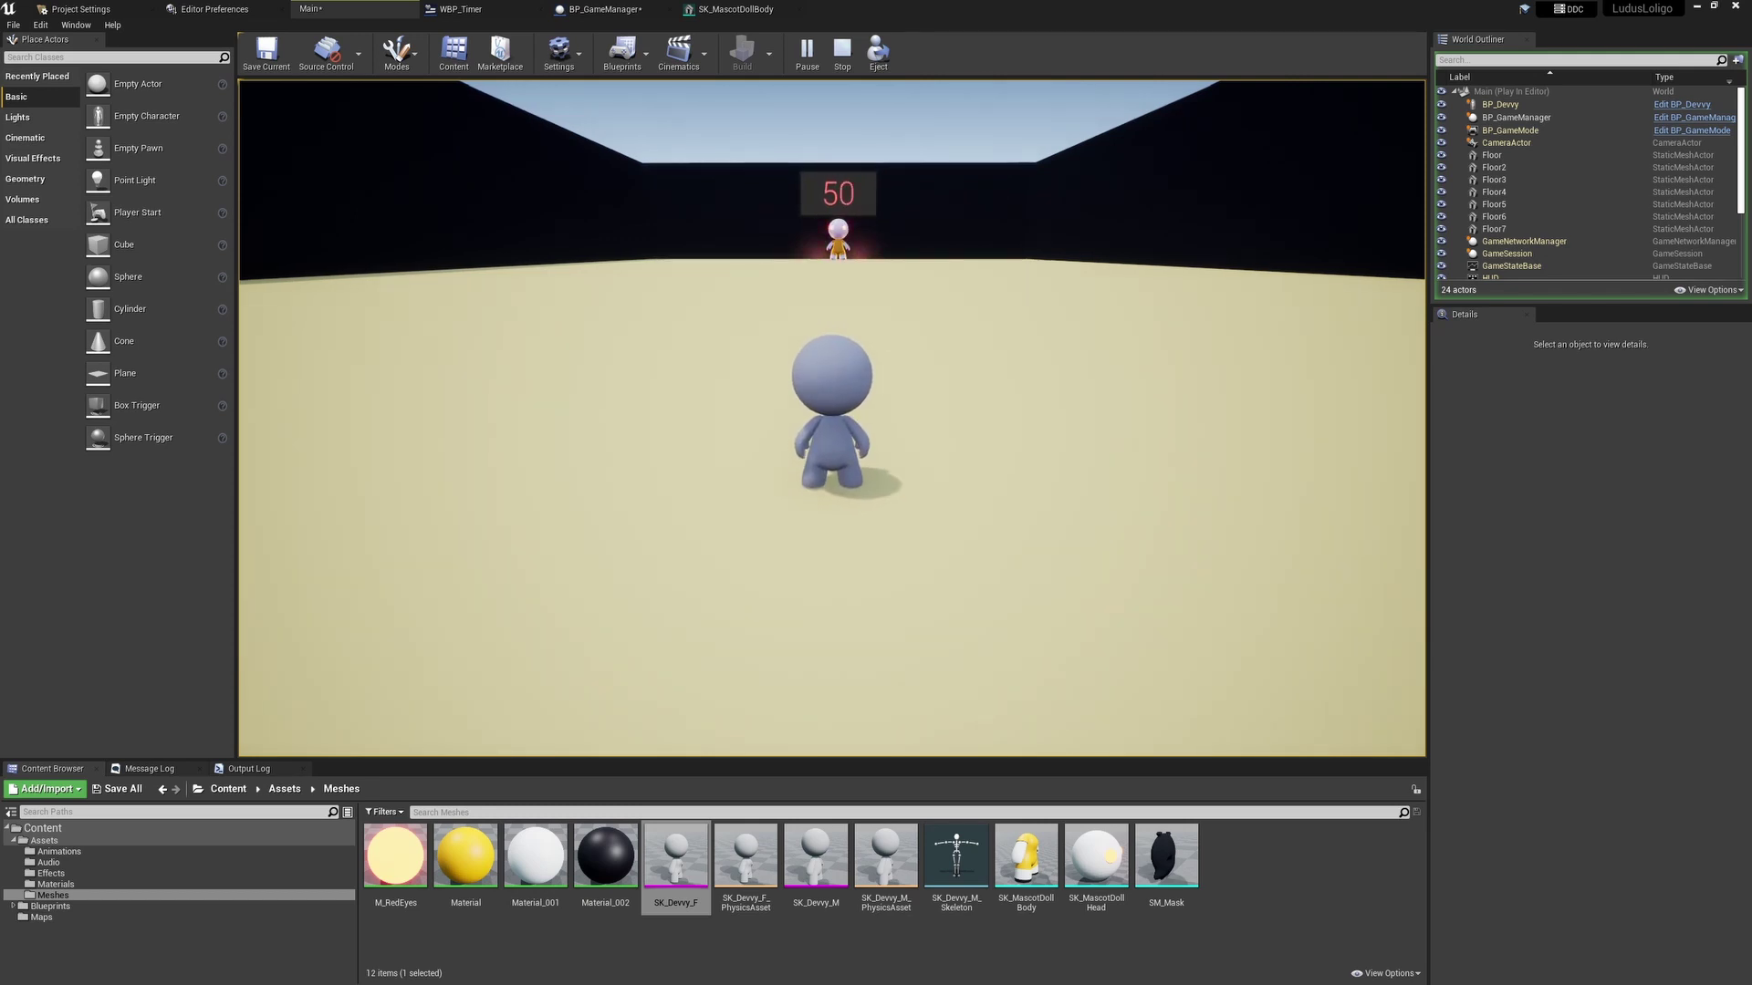
pyautogui.press('w')
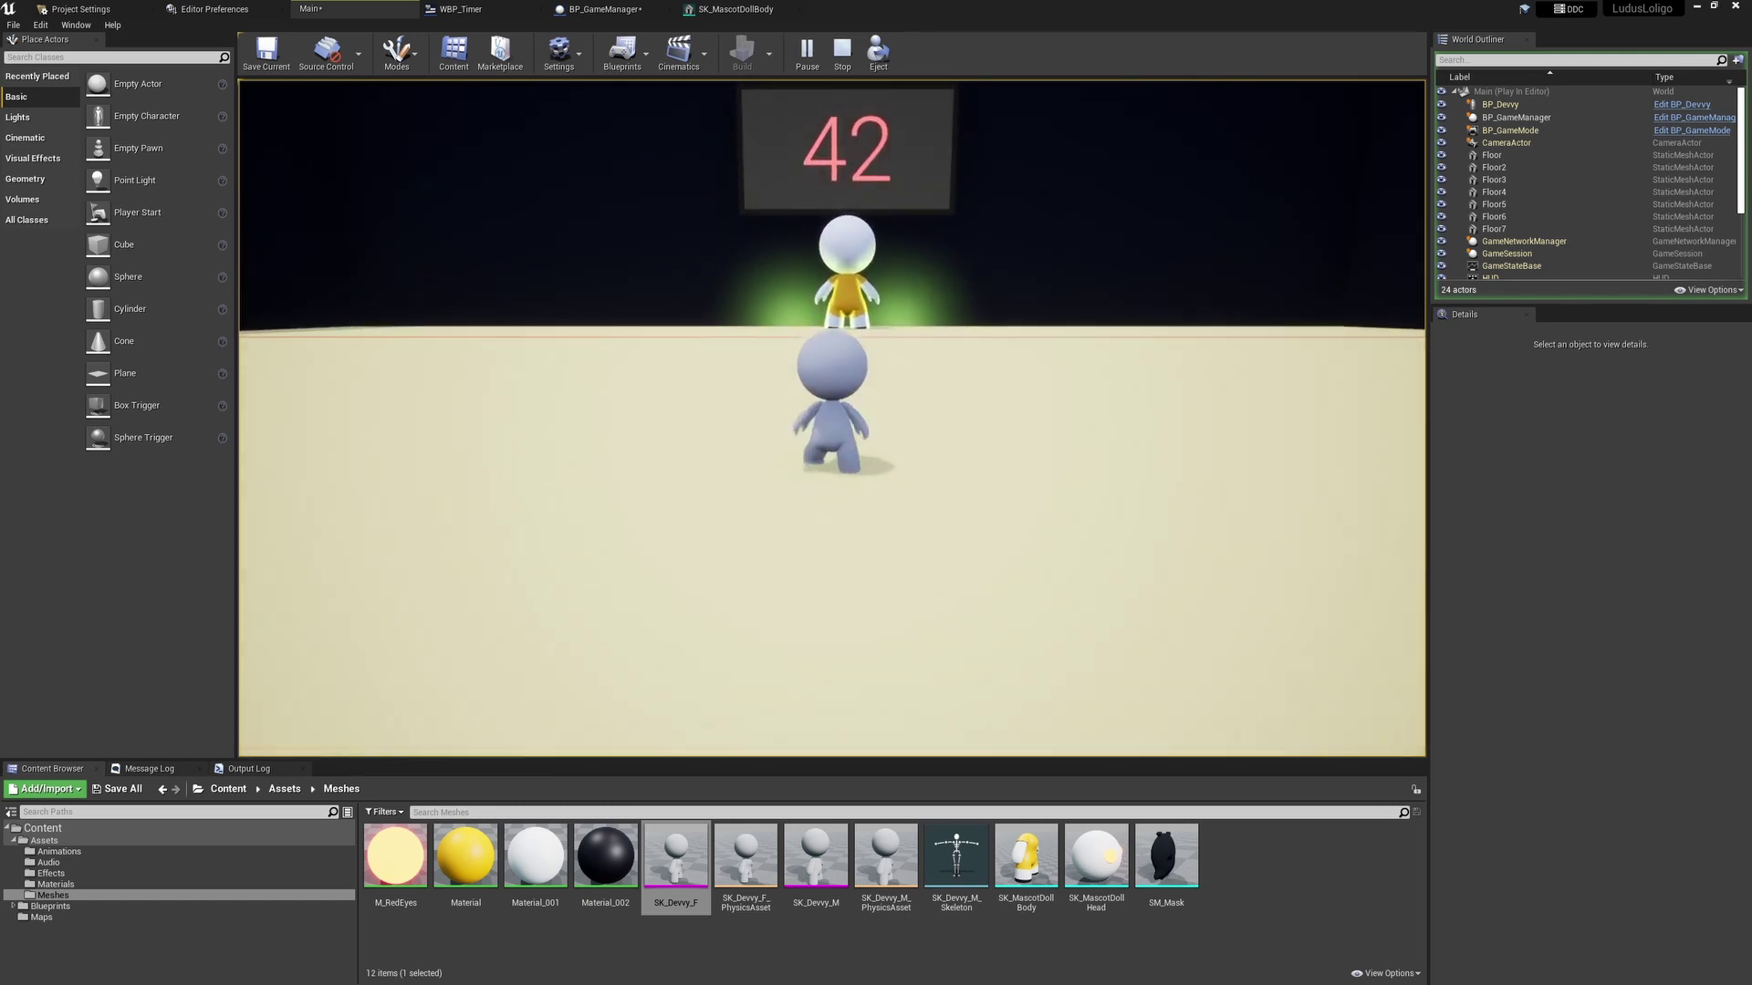
pyautogui.press('a')
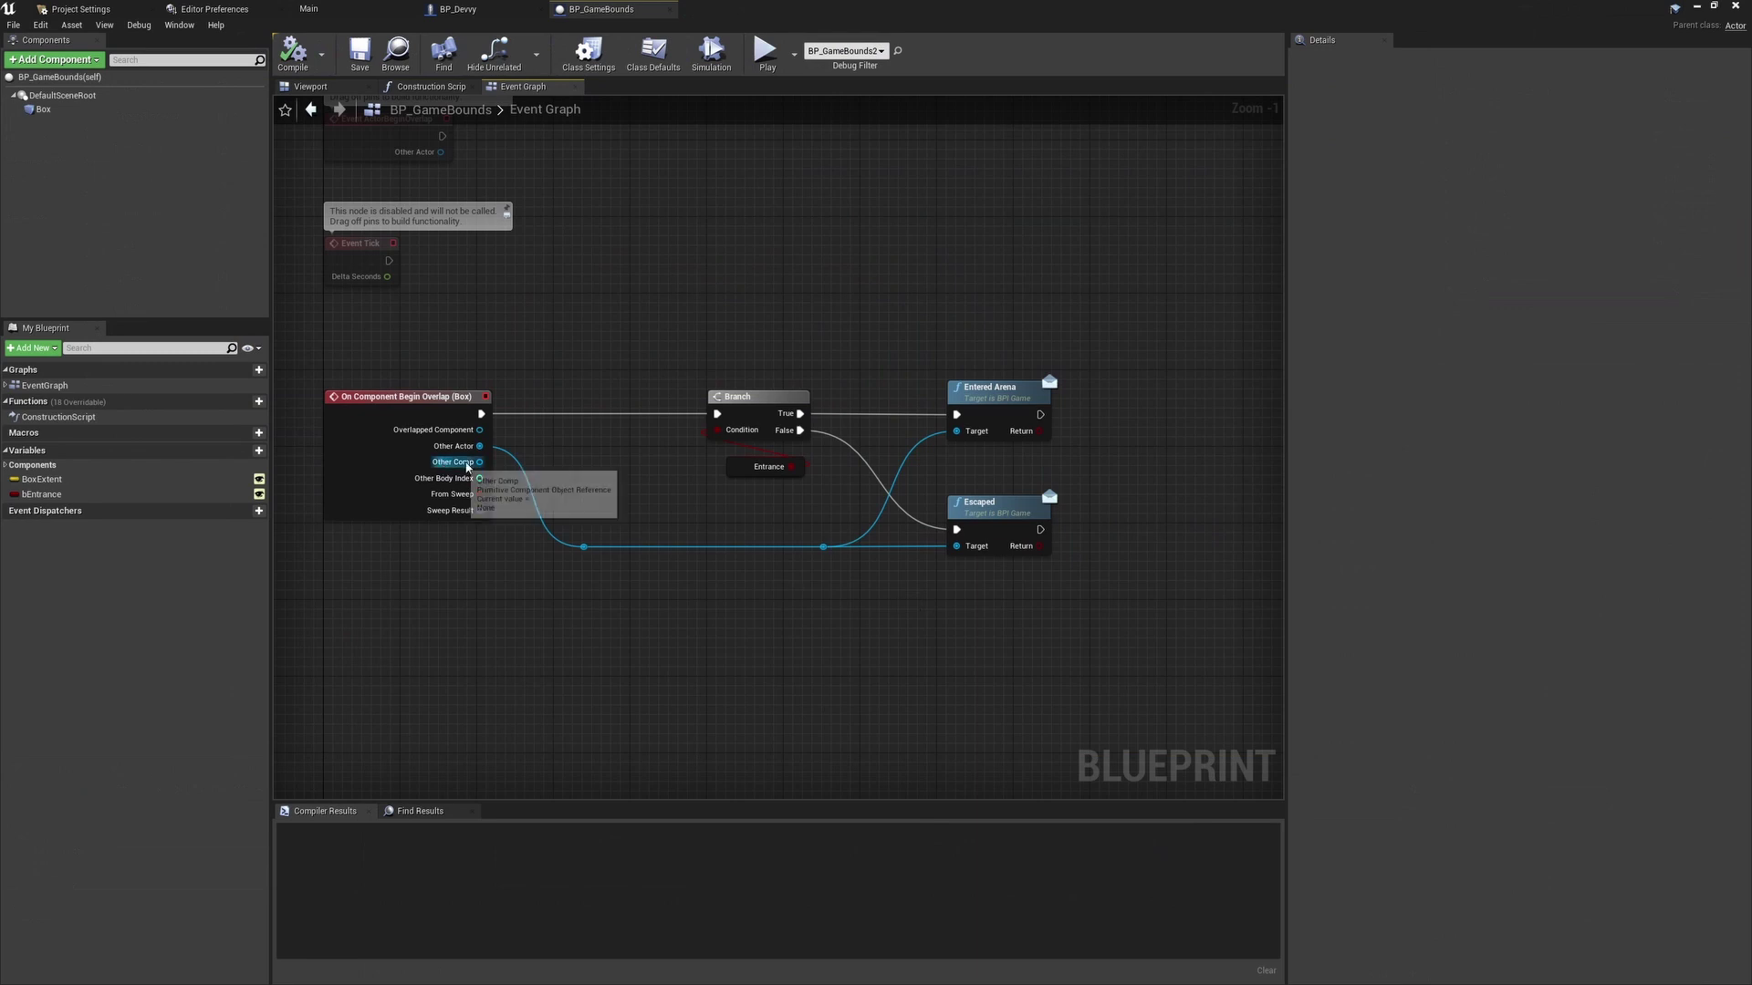
# Examine the box extents and Entrance settings of BP_GameBounds2 and BP_GameBounds in the level's top view.
pyautogui.click(328, 6)
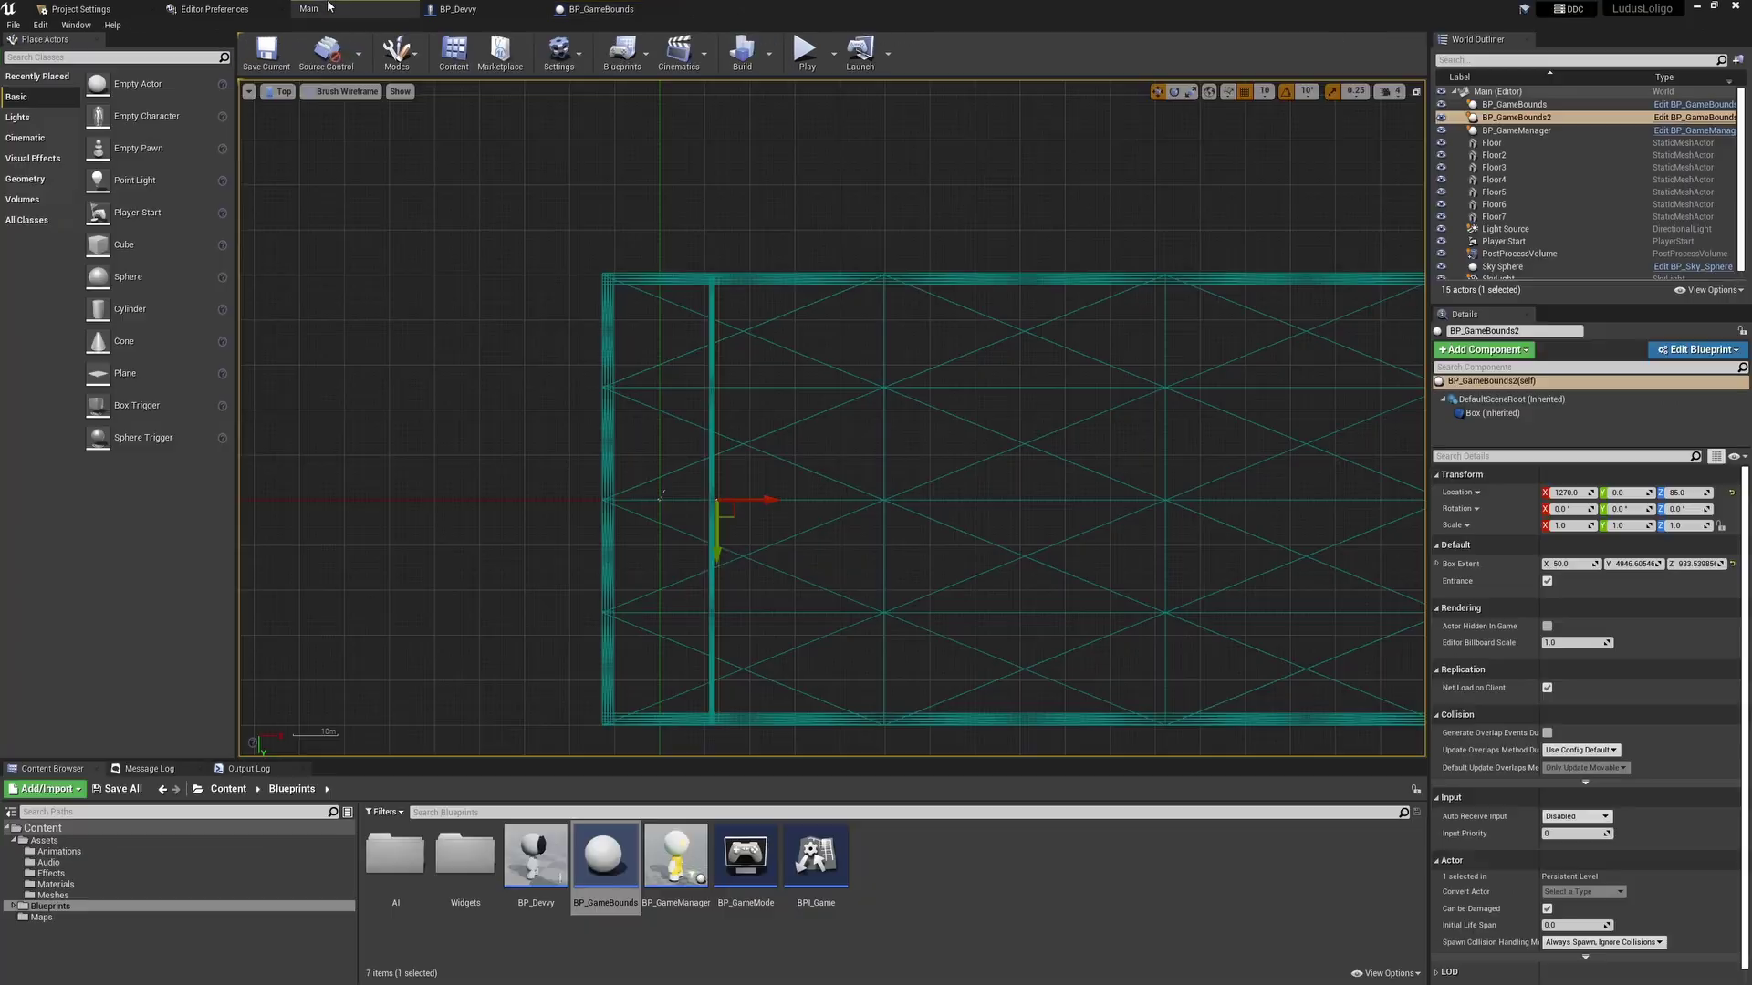
pyautogui.scroll(3, 726, 516)
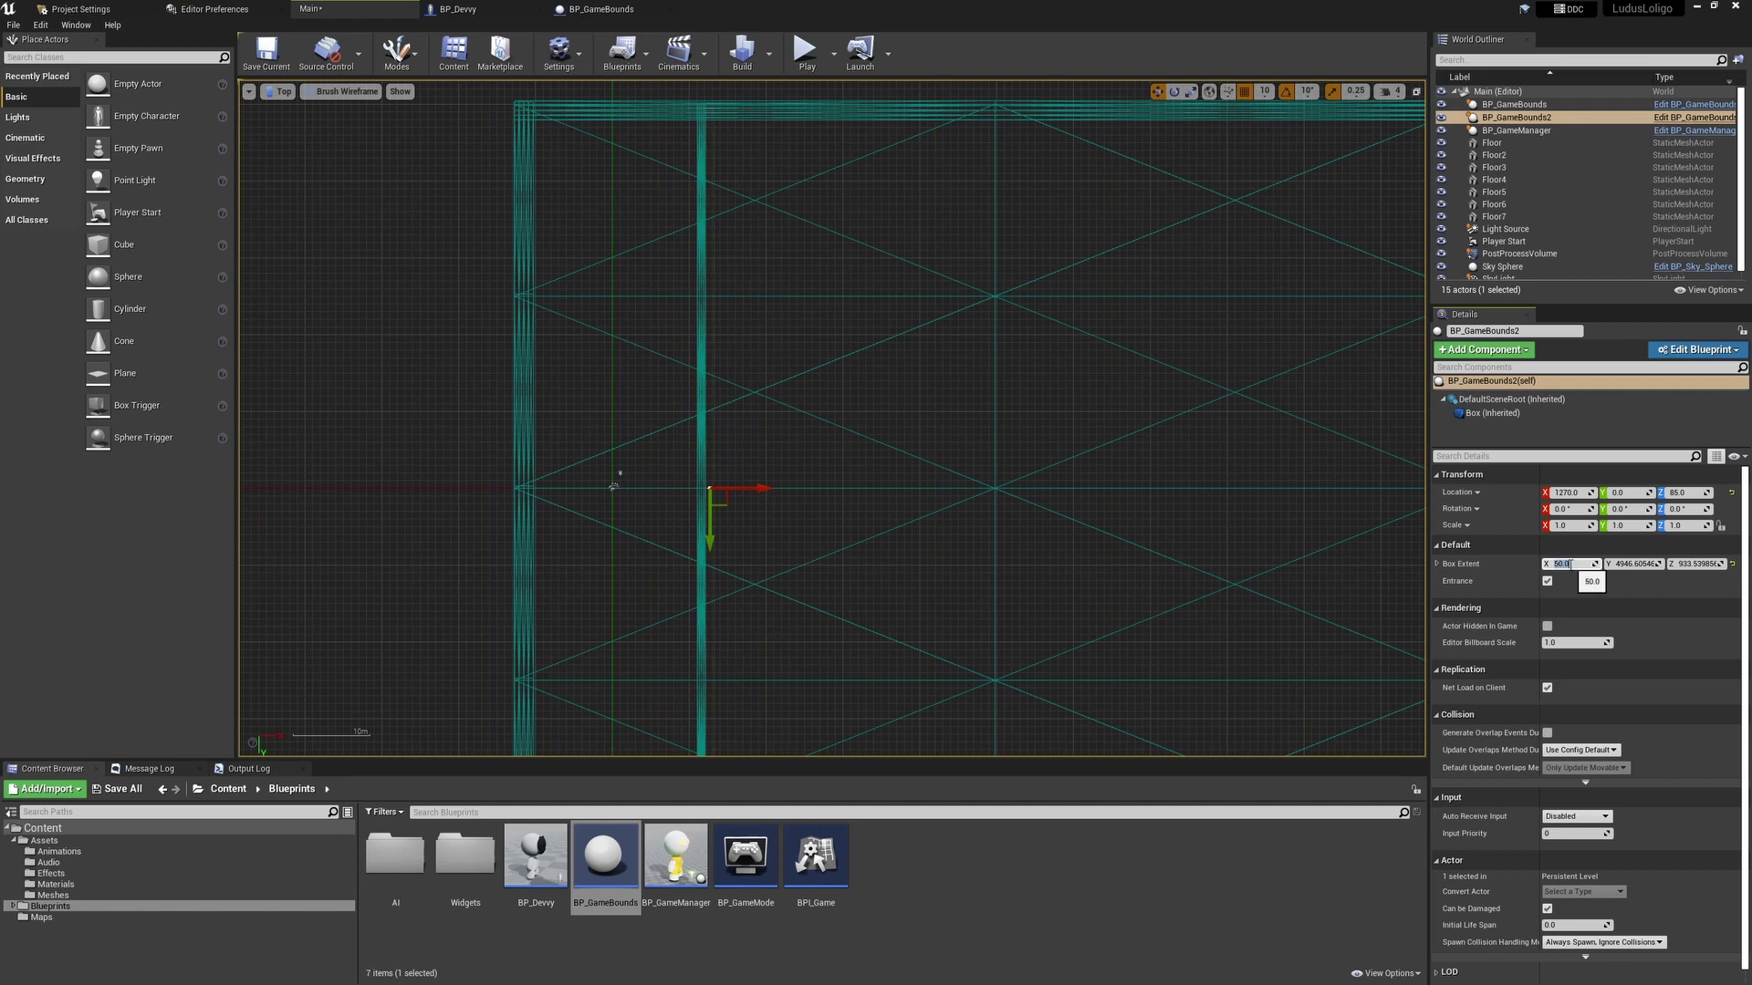
pyautogui.click(1545, 584)
pyautogui.scroll(-2, 1080, 469)
pyautogui.moveTo(1079, 469); pyautogui.dragTo(712, 419, button='right')
pyautogui.scroll(7, 976, 415)
pyautogui.click(854, 530)
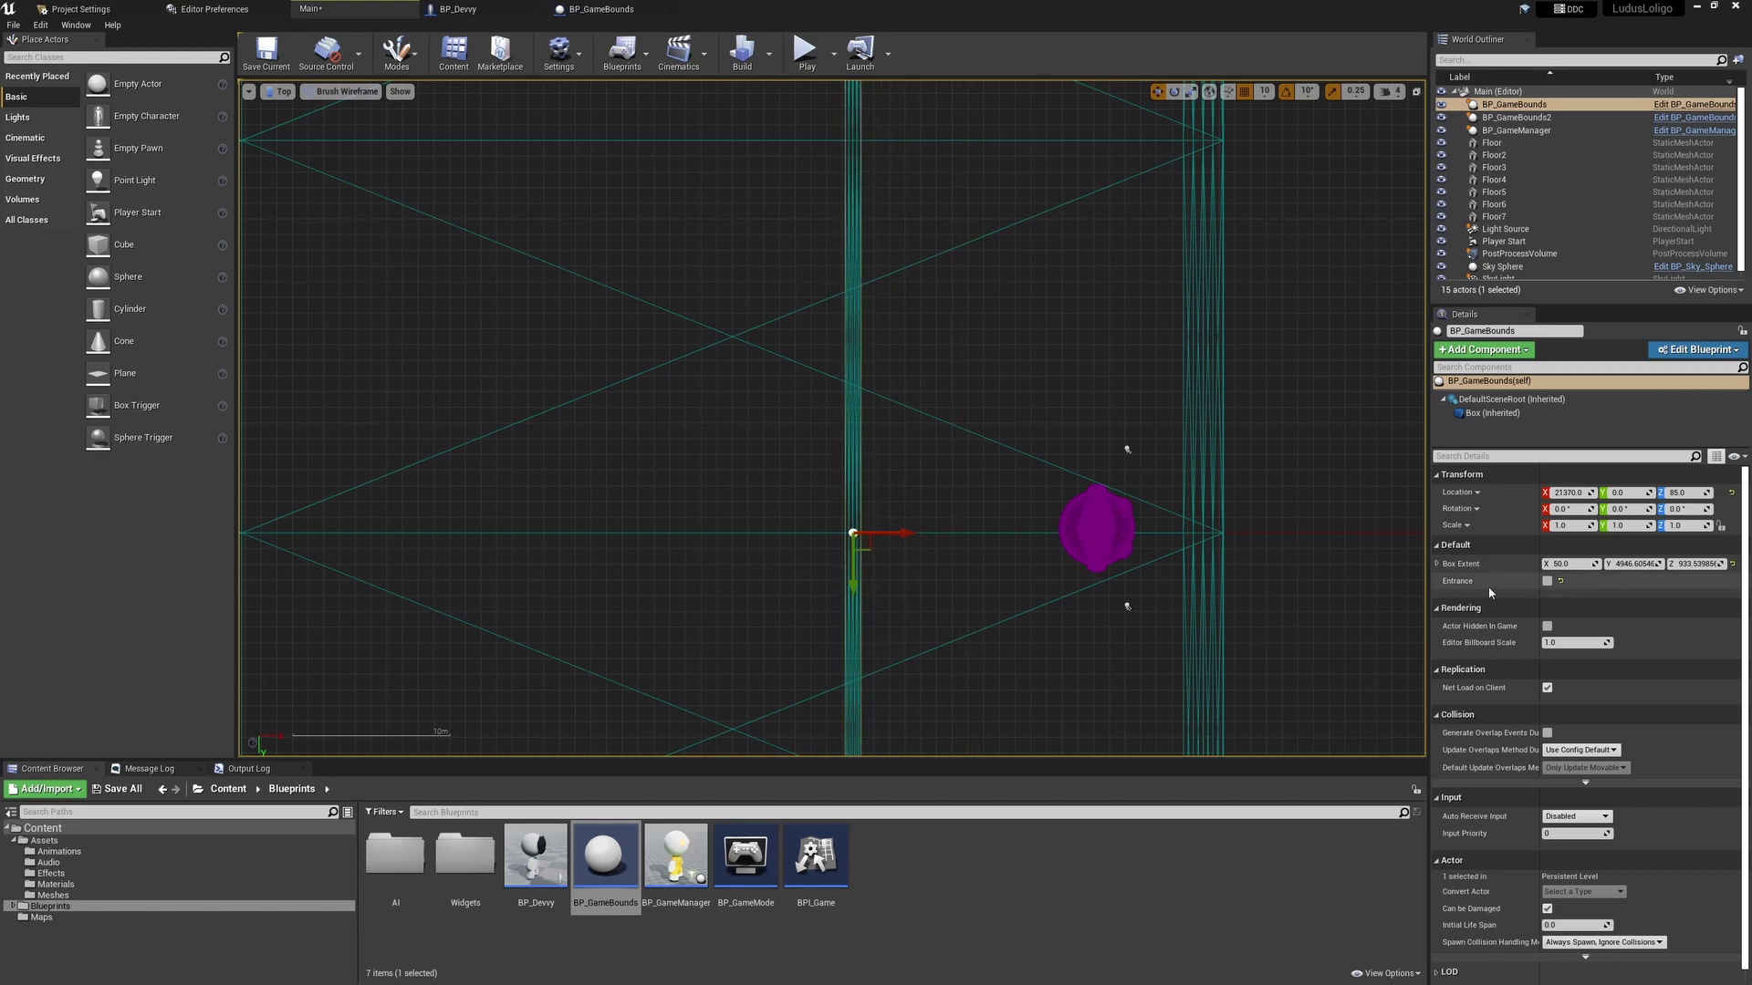
# Inspect the placement of the BP_GameBounds2 volume near the start line in the perspective view.
pyautogui.scroll(-5, 768, 448)
pyautogui.hotkey('alt', 'g')
pyautogui.keyDown('alt'); pyautogui.moveTo(833, 434); pyautogui.dragTo(1099, 282); pyautogui.keyUp('alt')
pyautogui.scroll(6, 833, 416)
pyautogui.click(807, 423)
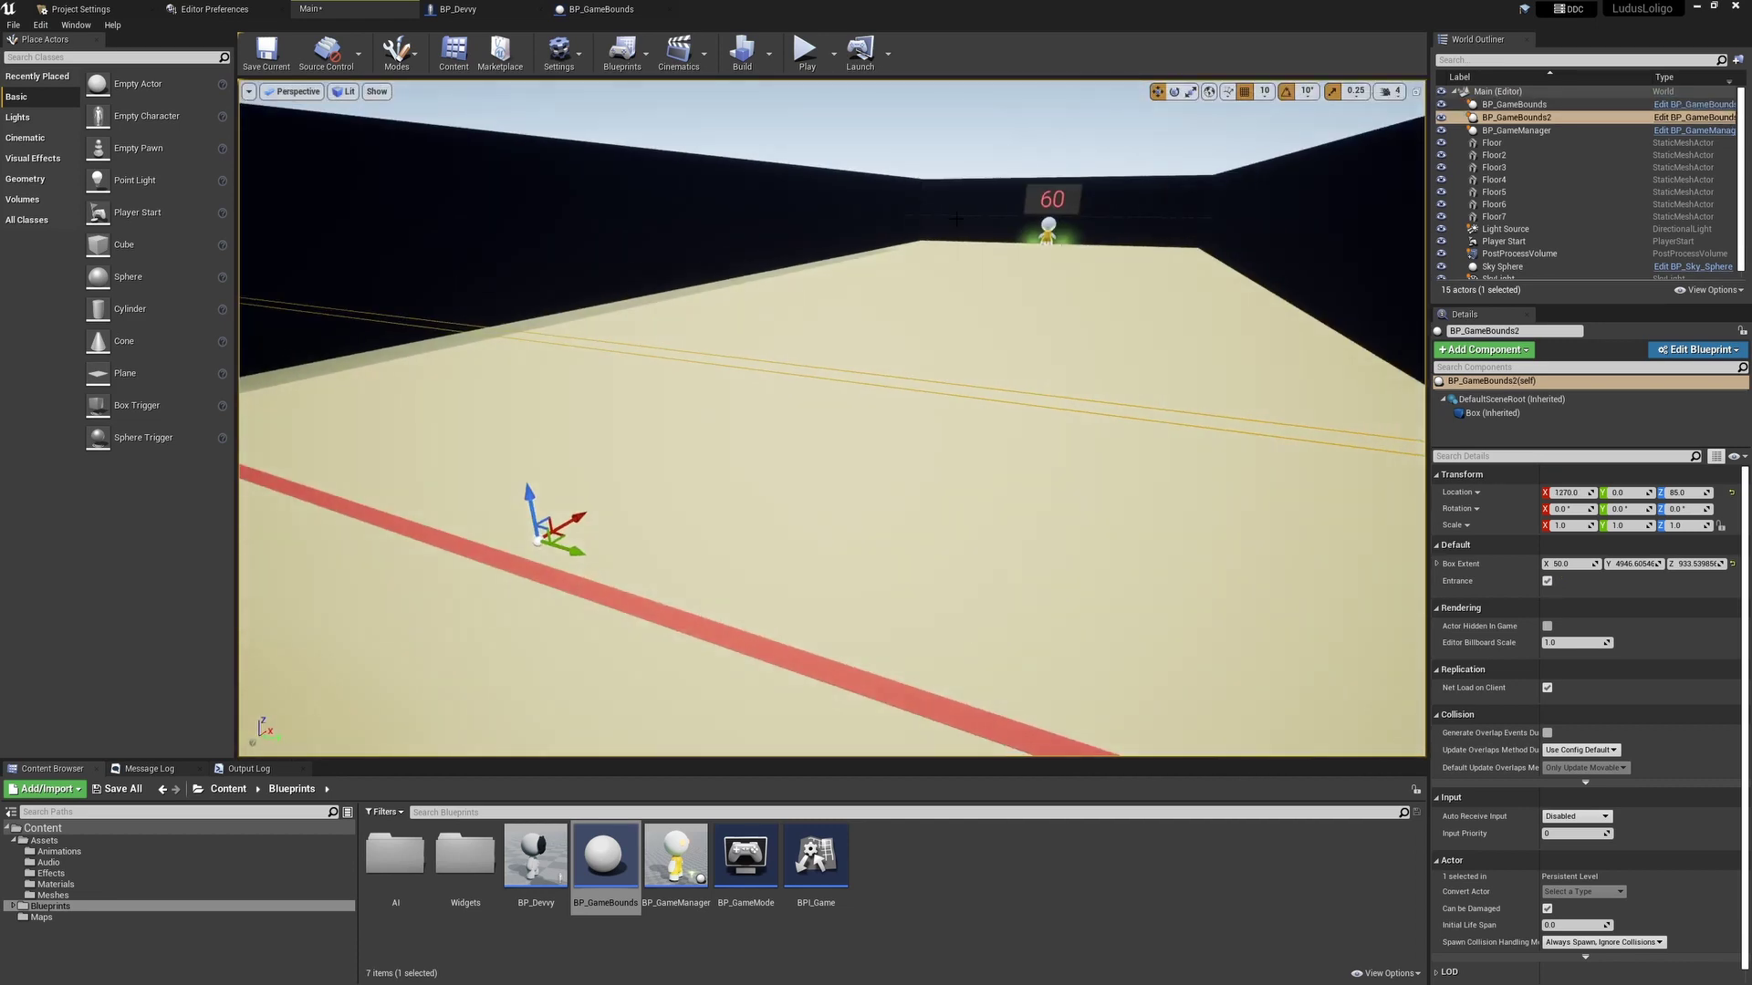
# Examine the Event Tick death check in BP_Devvy's Event Graph, from the Escaped branch to the Die call.
pyautogui.click(458, 9)
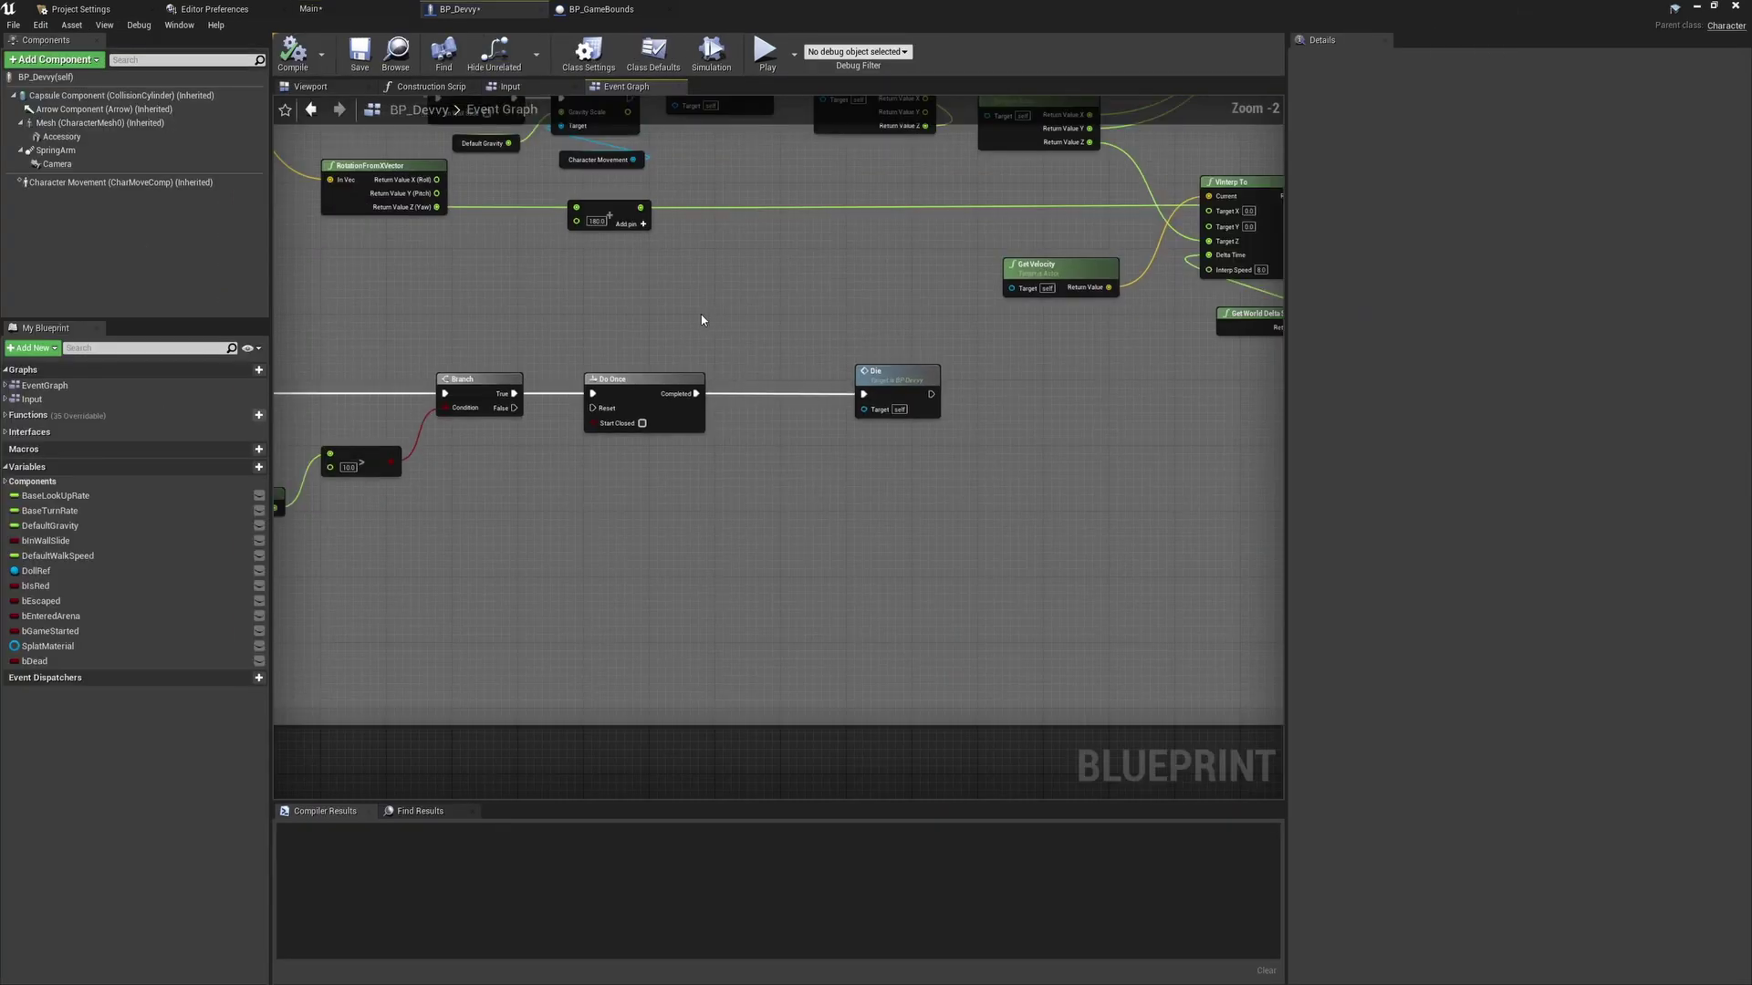
pyautogui.moveTo(702, 320); pyautogui.dragTo(666, 376, button='right')
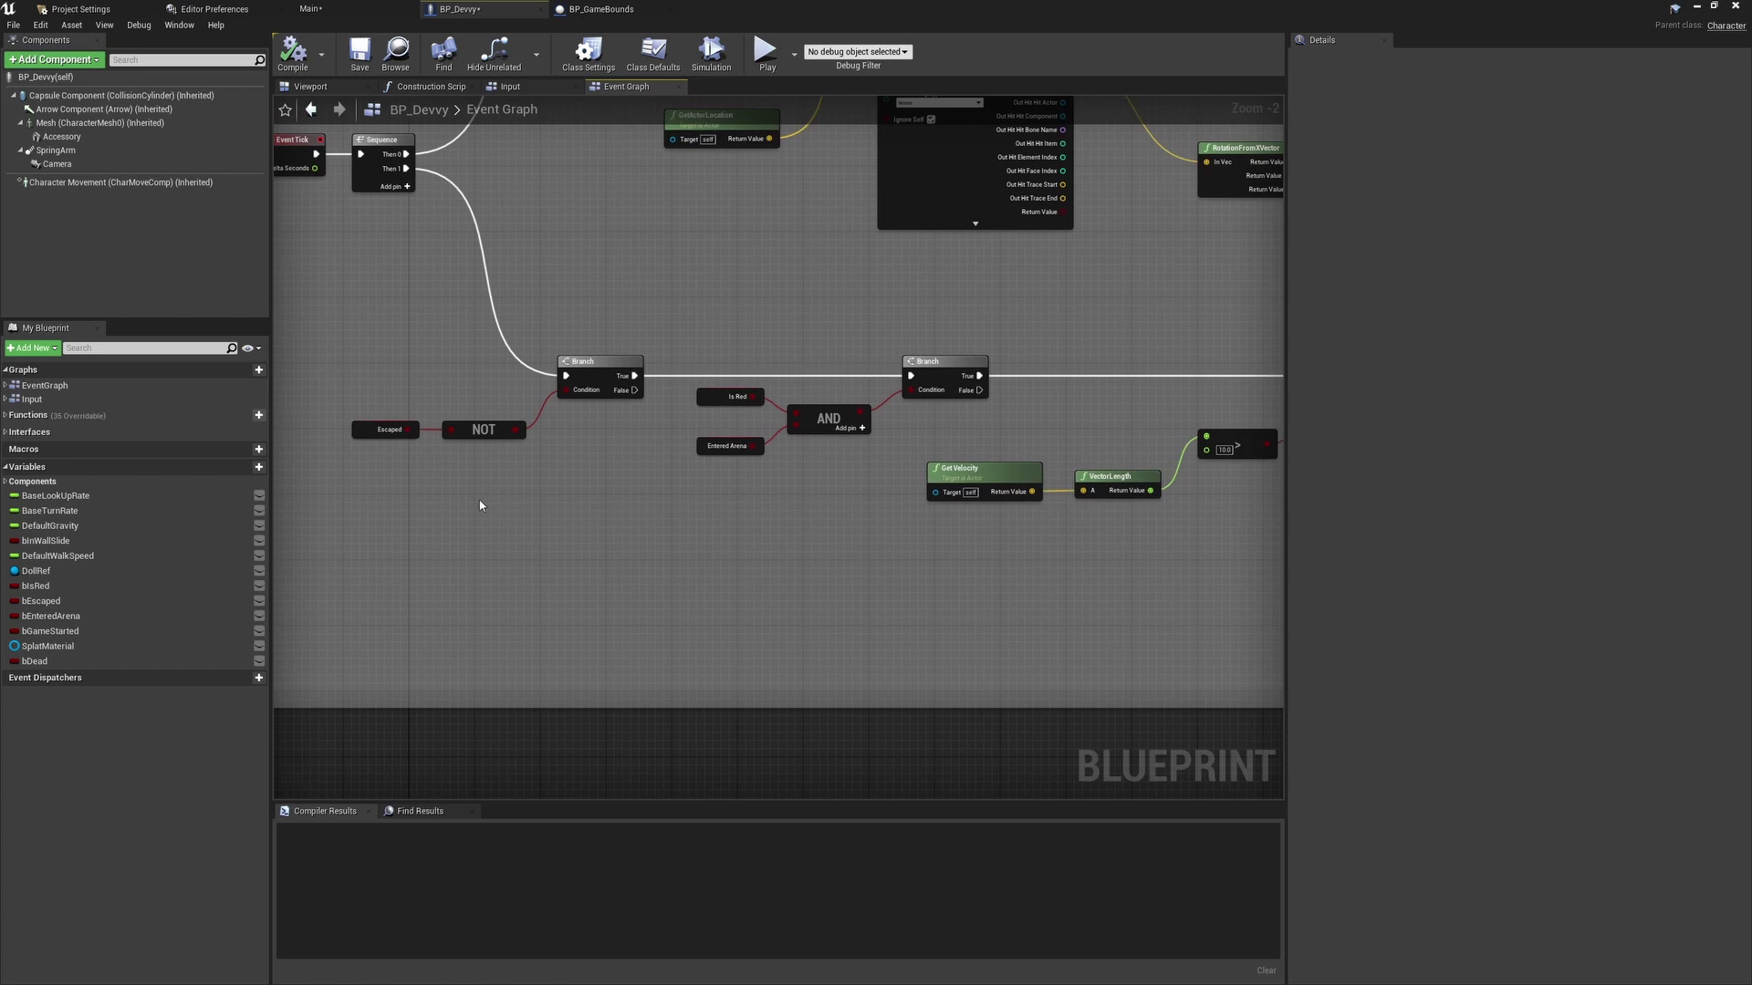
pyautogui.scroll(-1, 747, 462)
pyautogui.scroll(4, 662, 449)
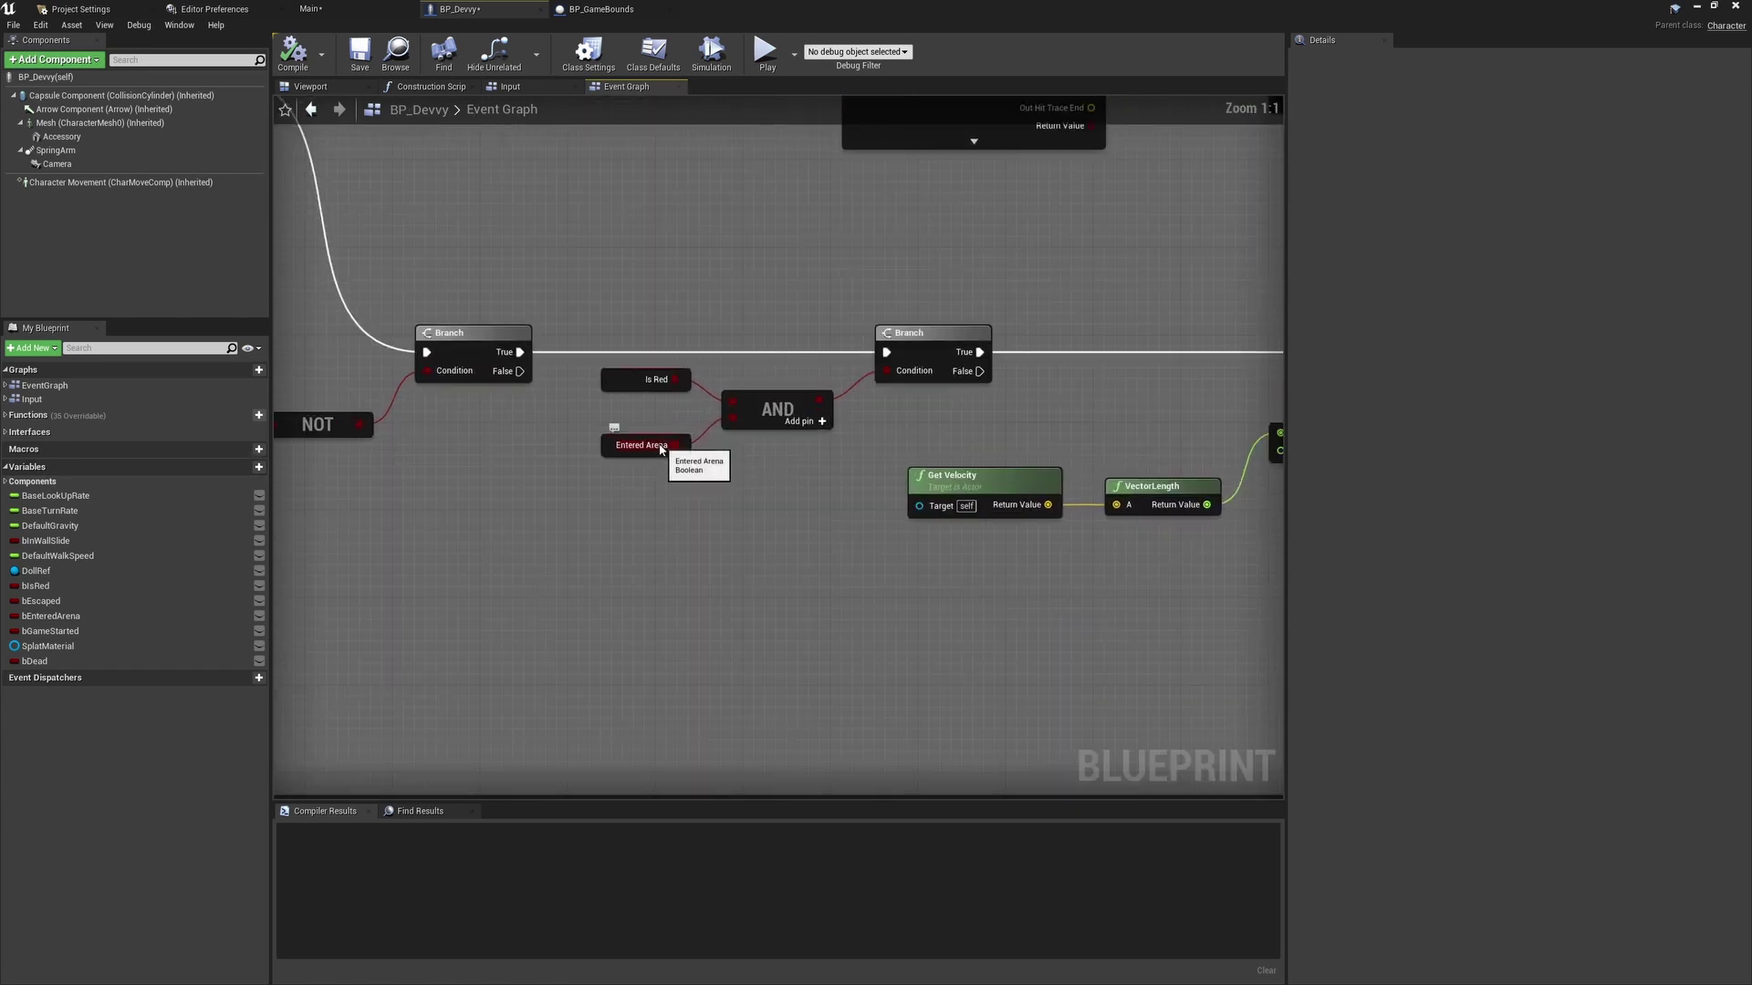
pyautogui.moveTo(711, 508); pyautogui.dragTo(1196, 751, button='right')
pyautogui.moveTo(505, 250); pyautogui.dragTo(821, 411)
pyautogui.moveTo(874, 438); pyautogui.dragTo(360, 287, button='right')
pyautogui.moveTo(1099, 399); pyautogui.dragTo(388, 380, button='right')
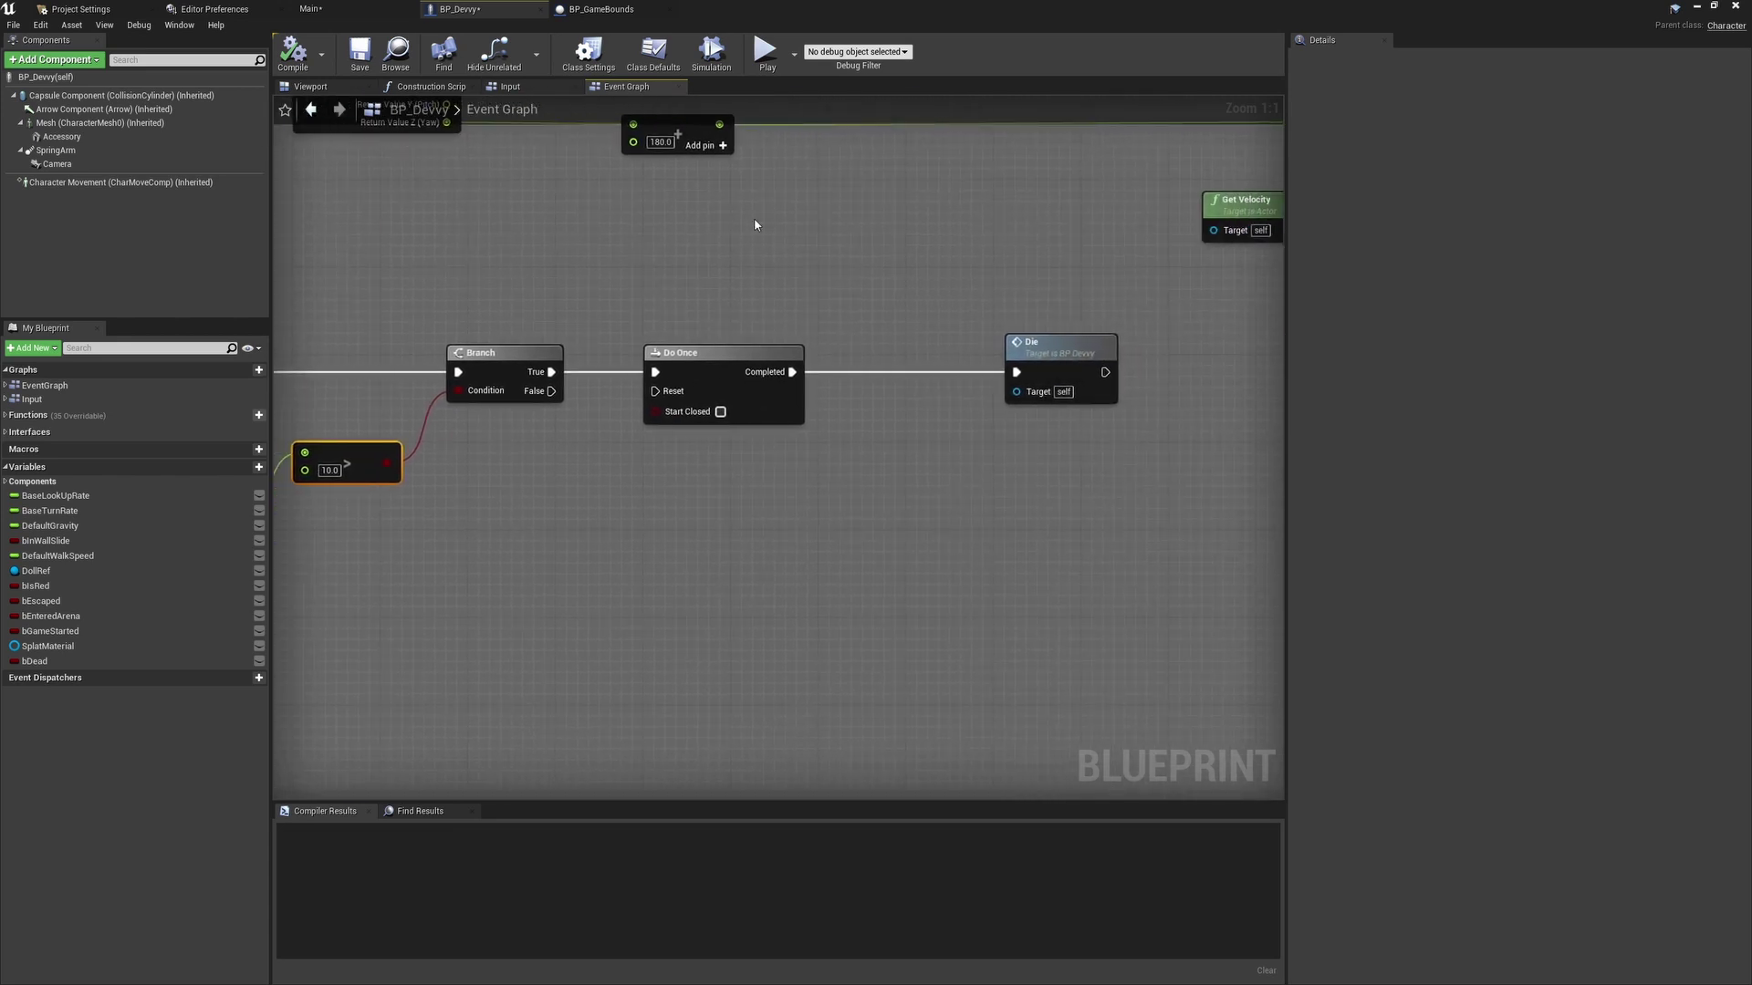
# Open BP_Devvy's Die function and examine its movement, physics and collision nodes.
pyautogui.doubleClick(1069, 347)
pyautogui.scroll(-2, 1115, 443)
pyautogui.scroll(-1, 1038, 416)
pyautogui.moveTo(1008, 415); pyautogui.dragTo(1064, 414, button='right')
pyautogui.scroll(2, 519, 340)
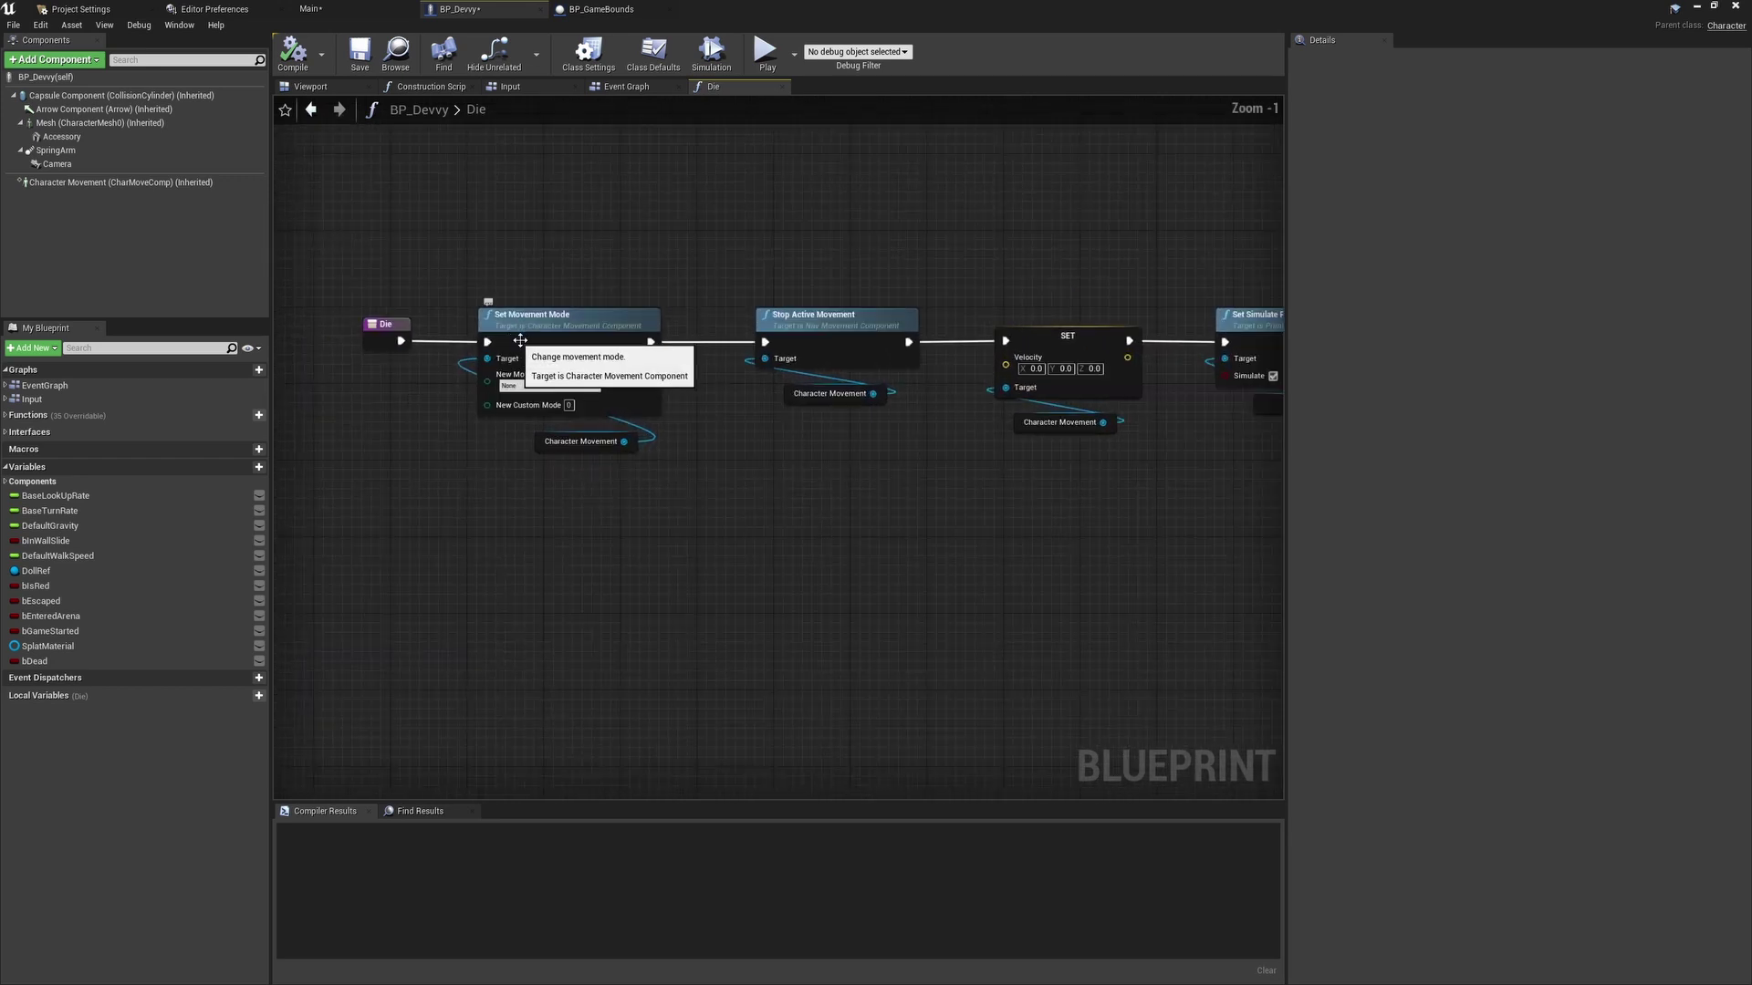
pyautogui.moveTo(672, 513); pyautogui.dragTo(694, 525)
pyautogui.click(770, 546)
pyautogui.moveTo(770, 547); pyautogui.dragTo(728, 543, button='right')
pyautogui.moveTo(868, 512); pyautogui.dragTo(517, 502, button='right')
pyautogui.rightClick(516, 502)
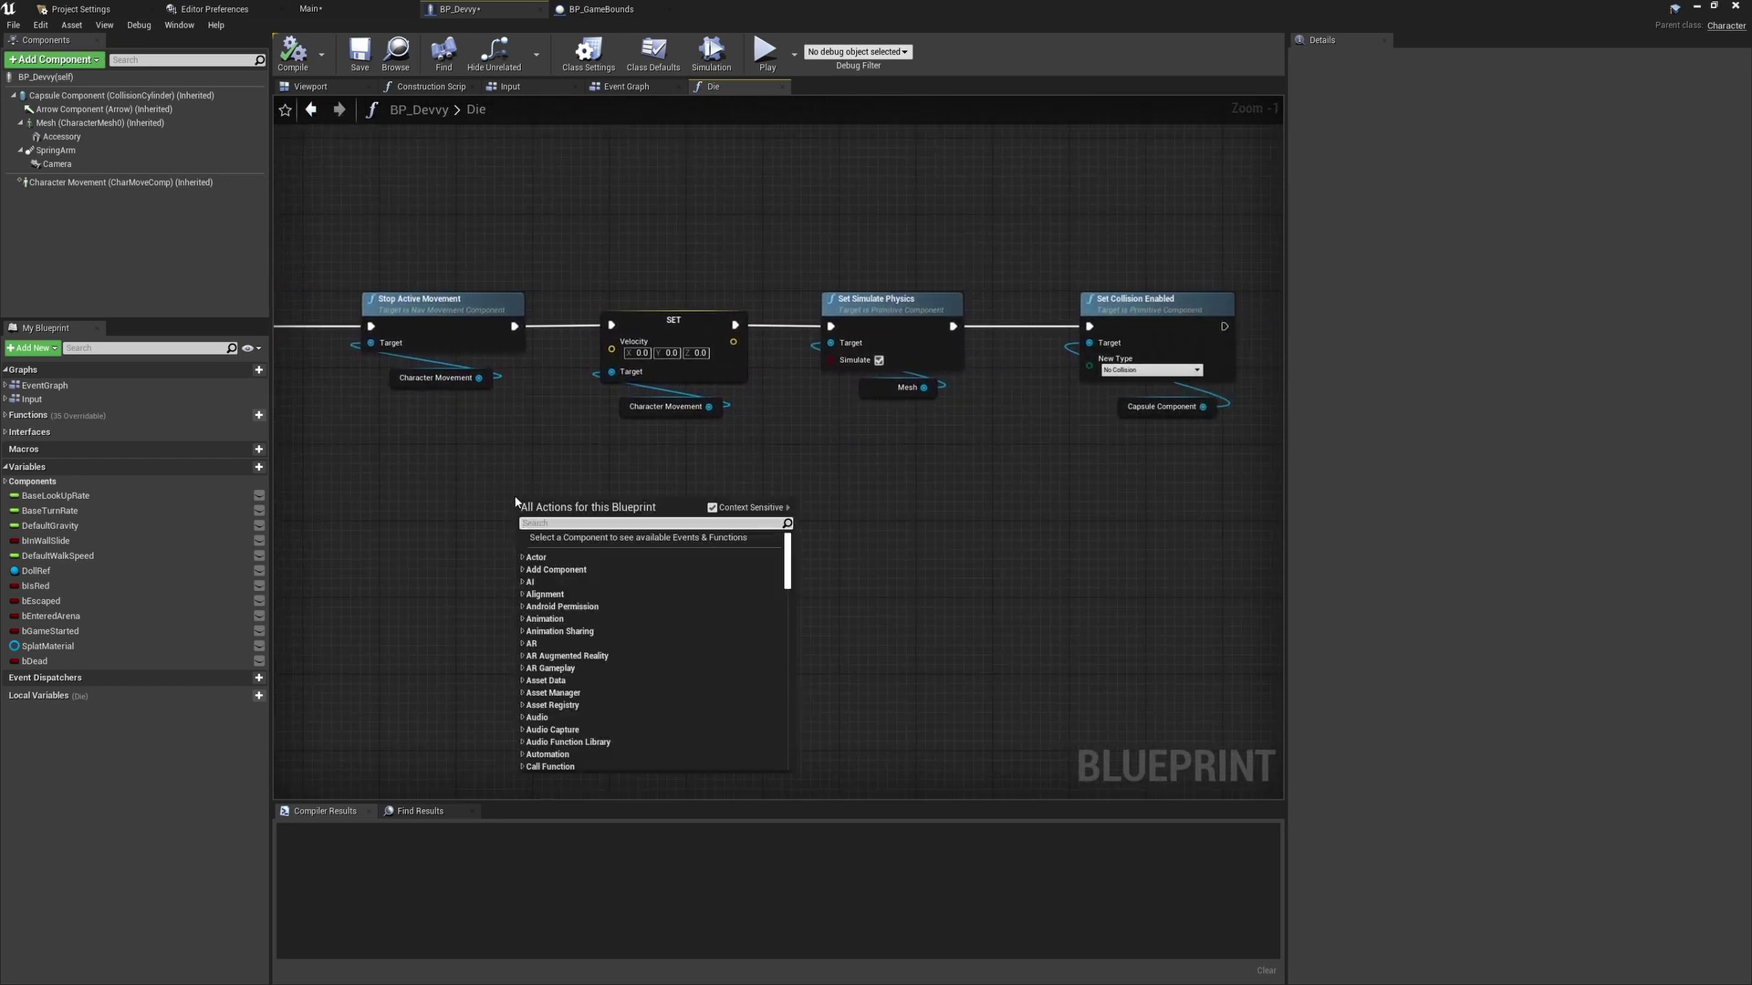
# Compile and save BP_Devvy, and play-test the character's death by running into the arena.
pyautogui.click(294, 54)
pyautogui.click(361, 54)
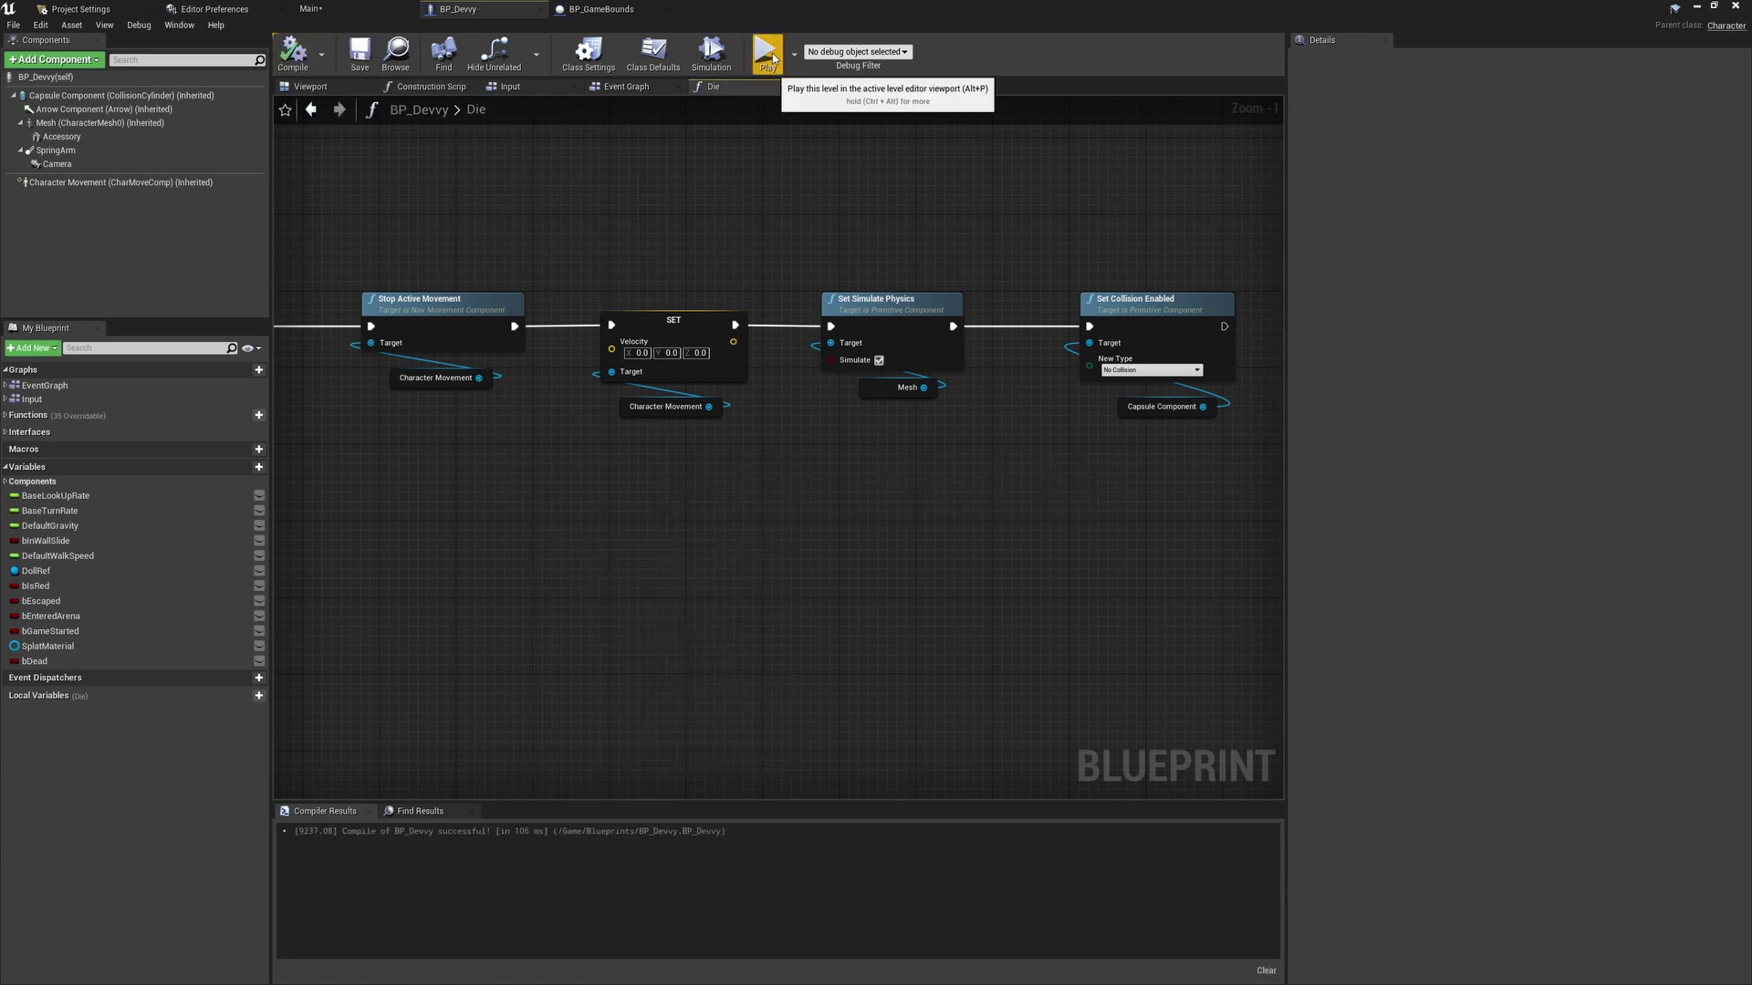
pyautogui.click(767, 53)
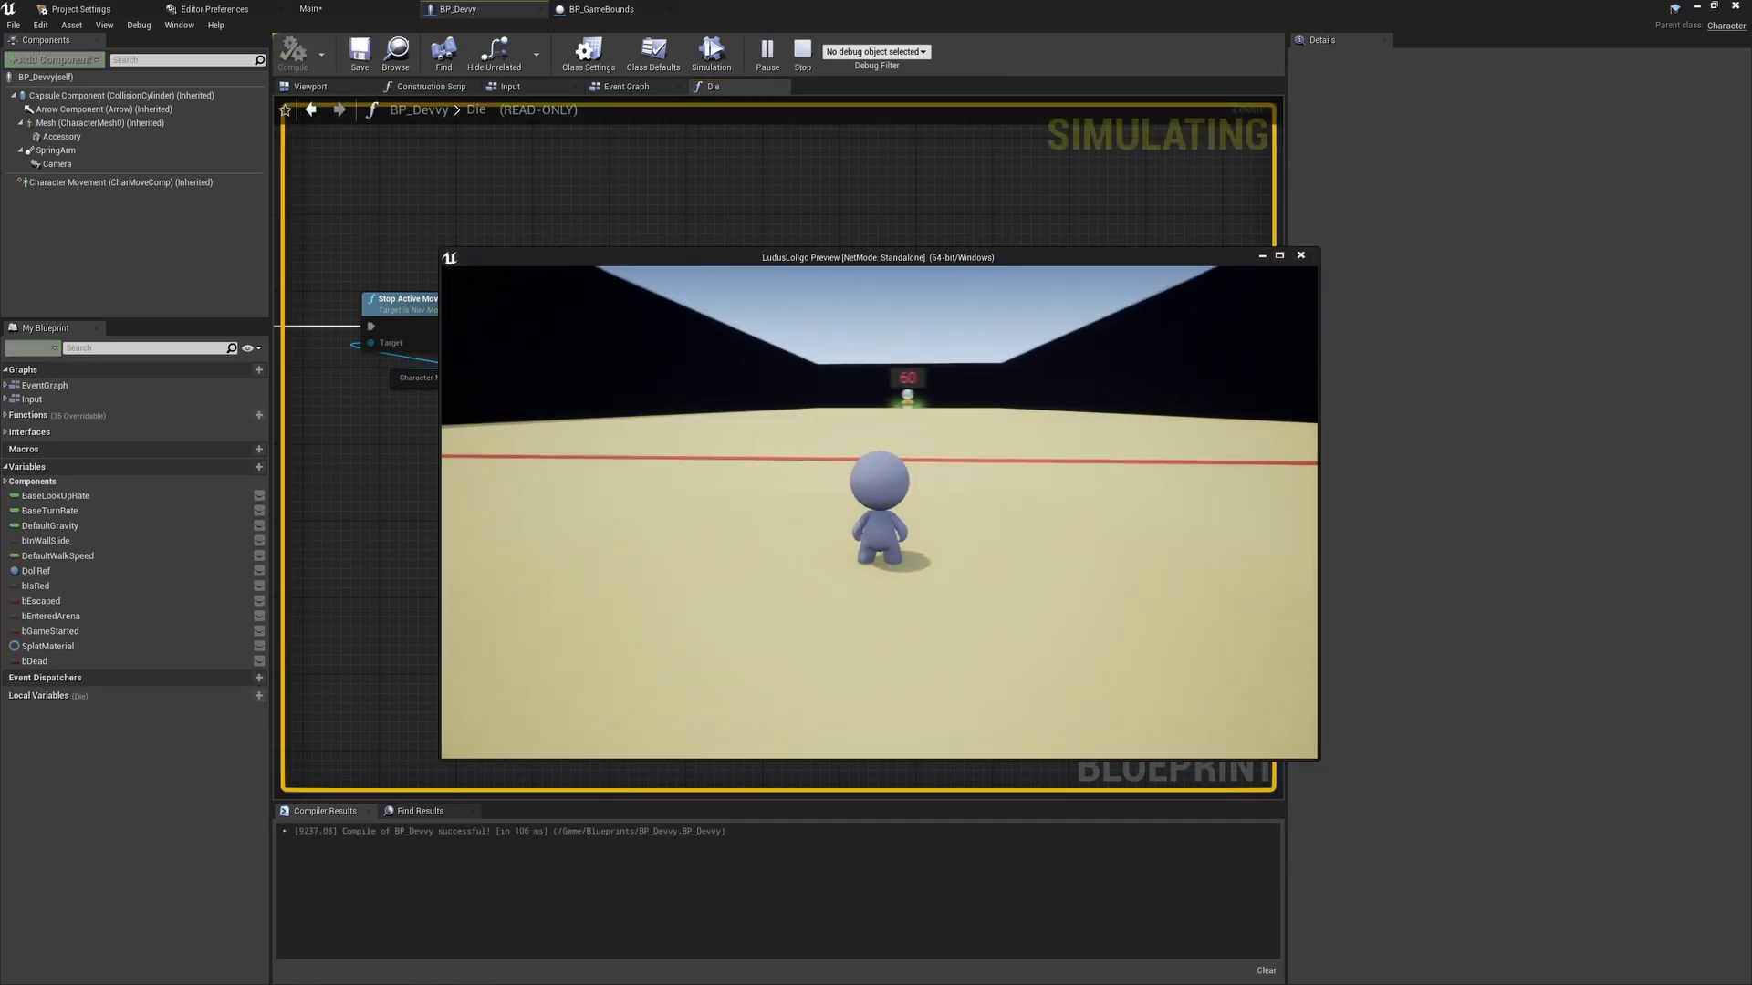
pyautogui.press('w')
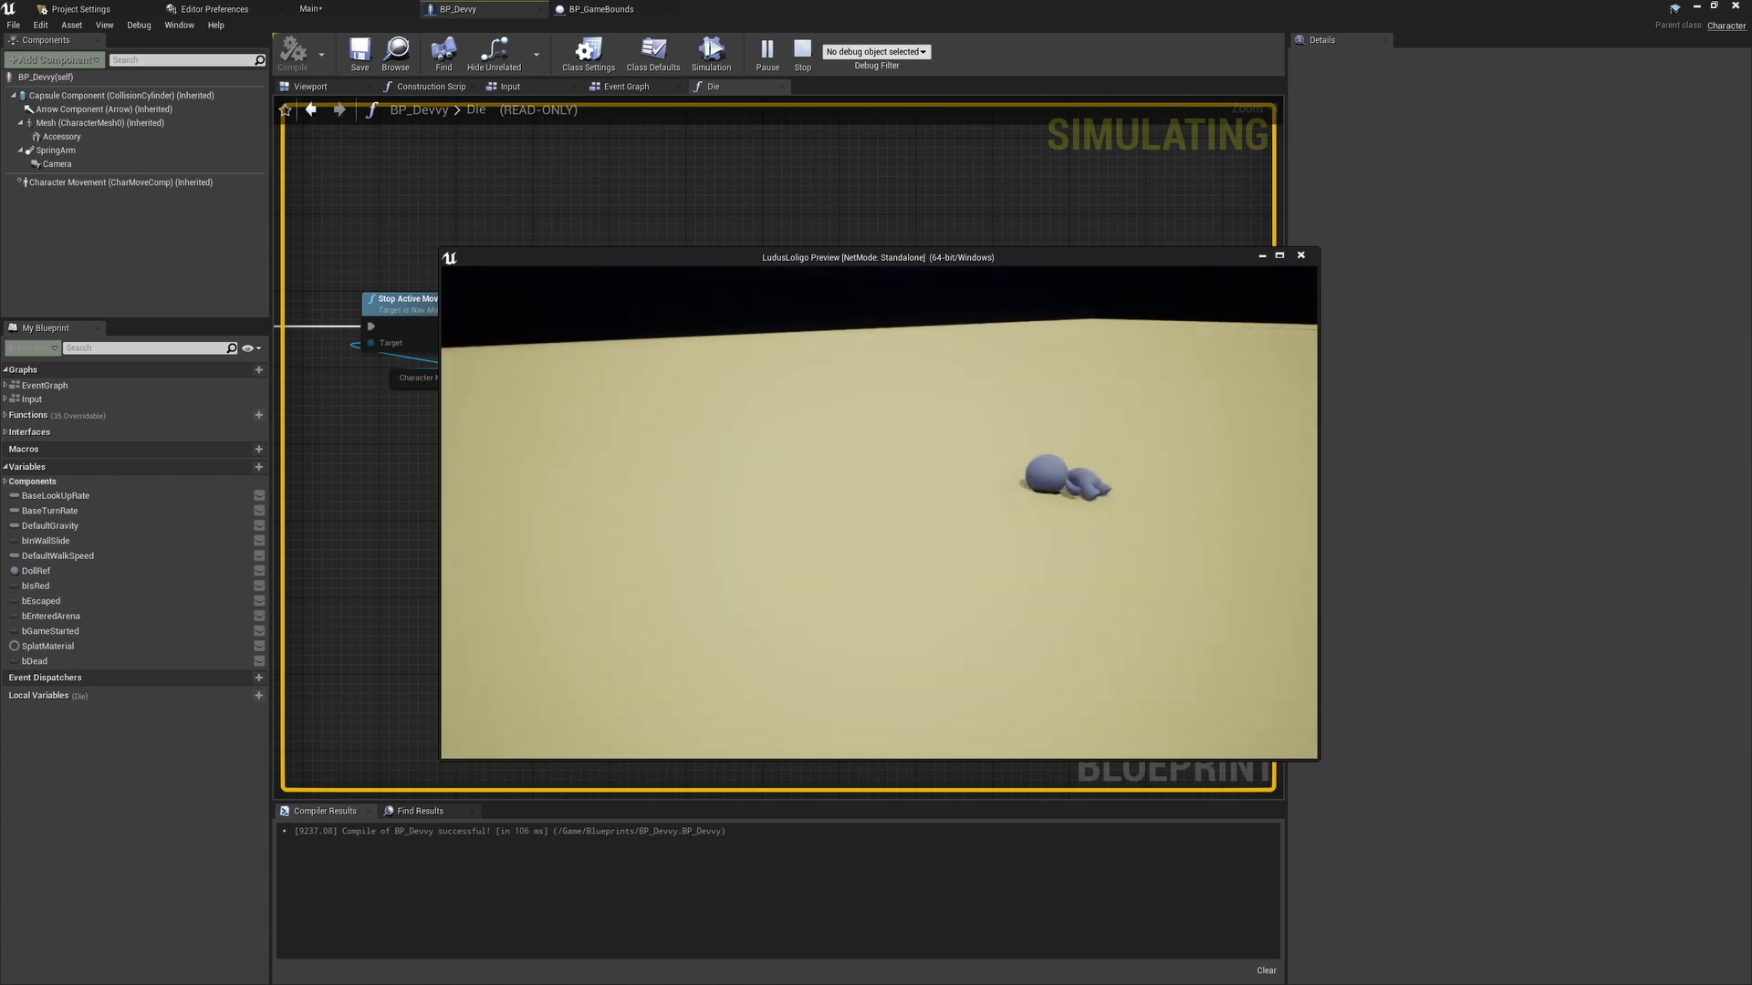
pyautogui.press('Escape')
# Play-test the level again, running toward the doll through the light change, and end the session.
pyautogui.click(768, 56)
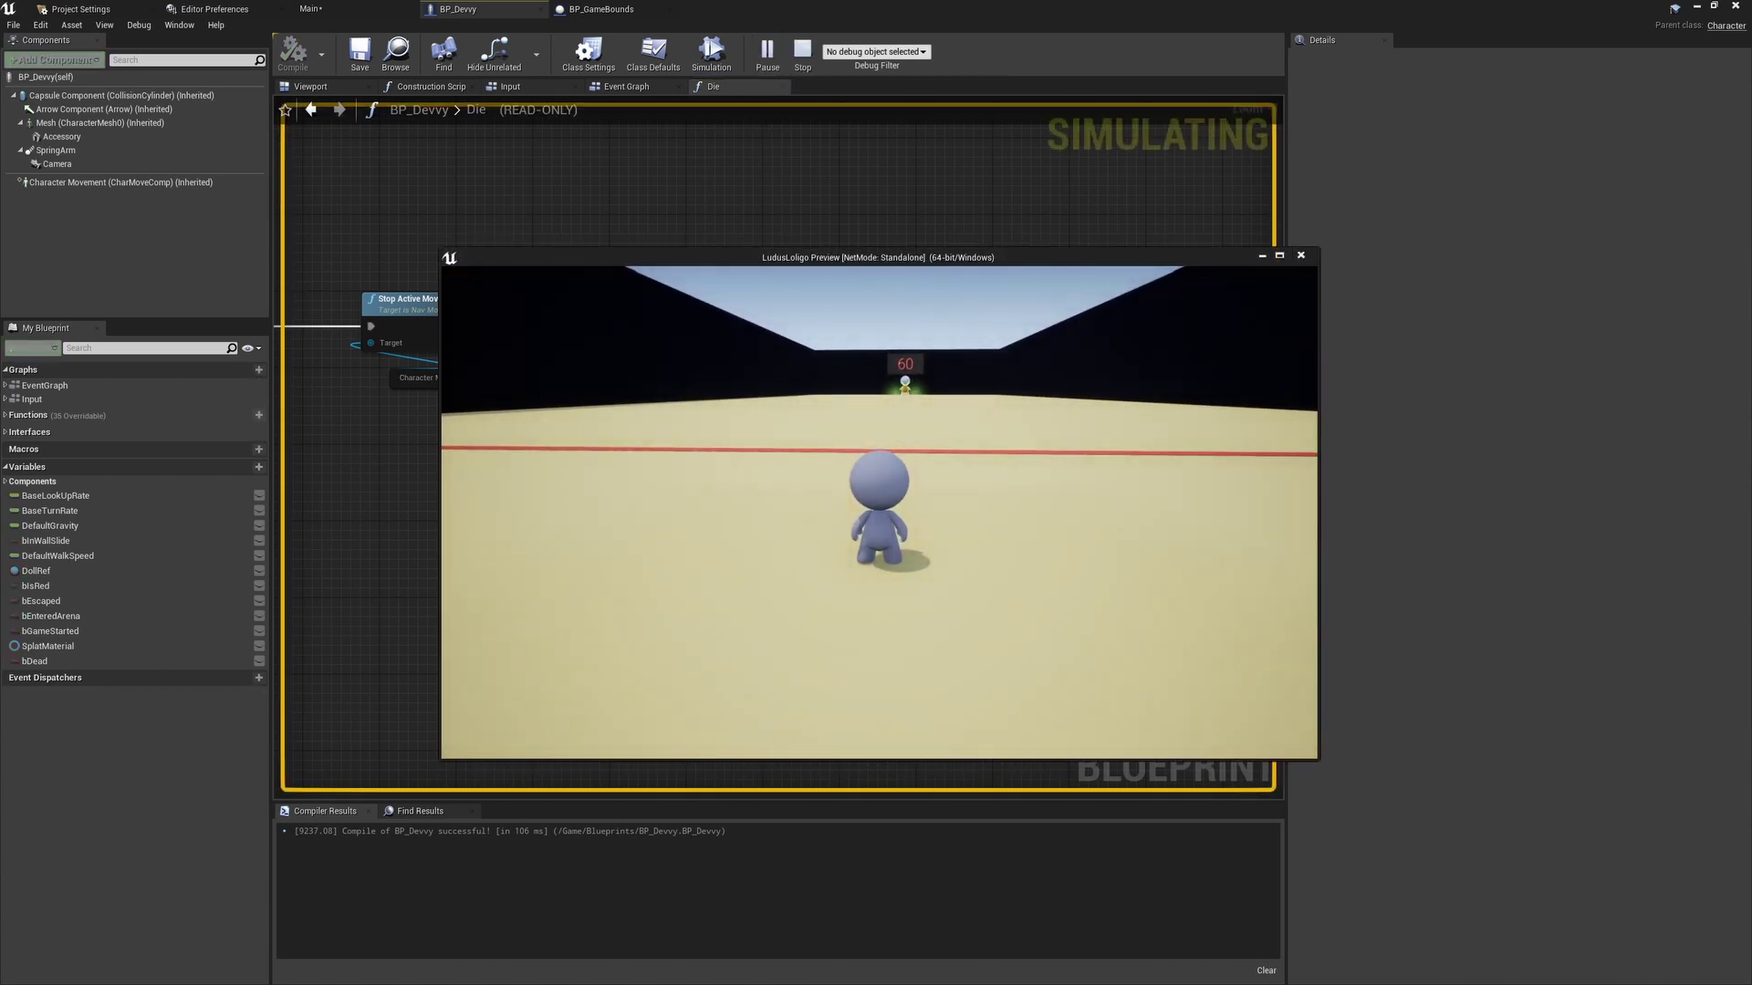
pyautogui.press('w')
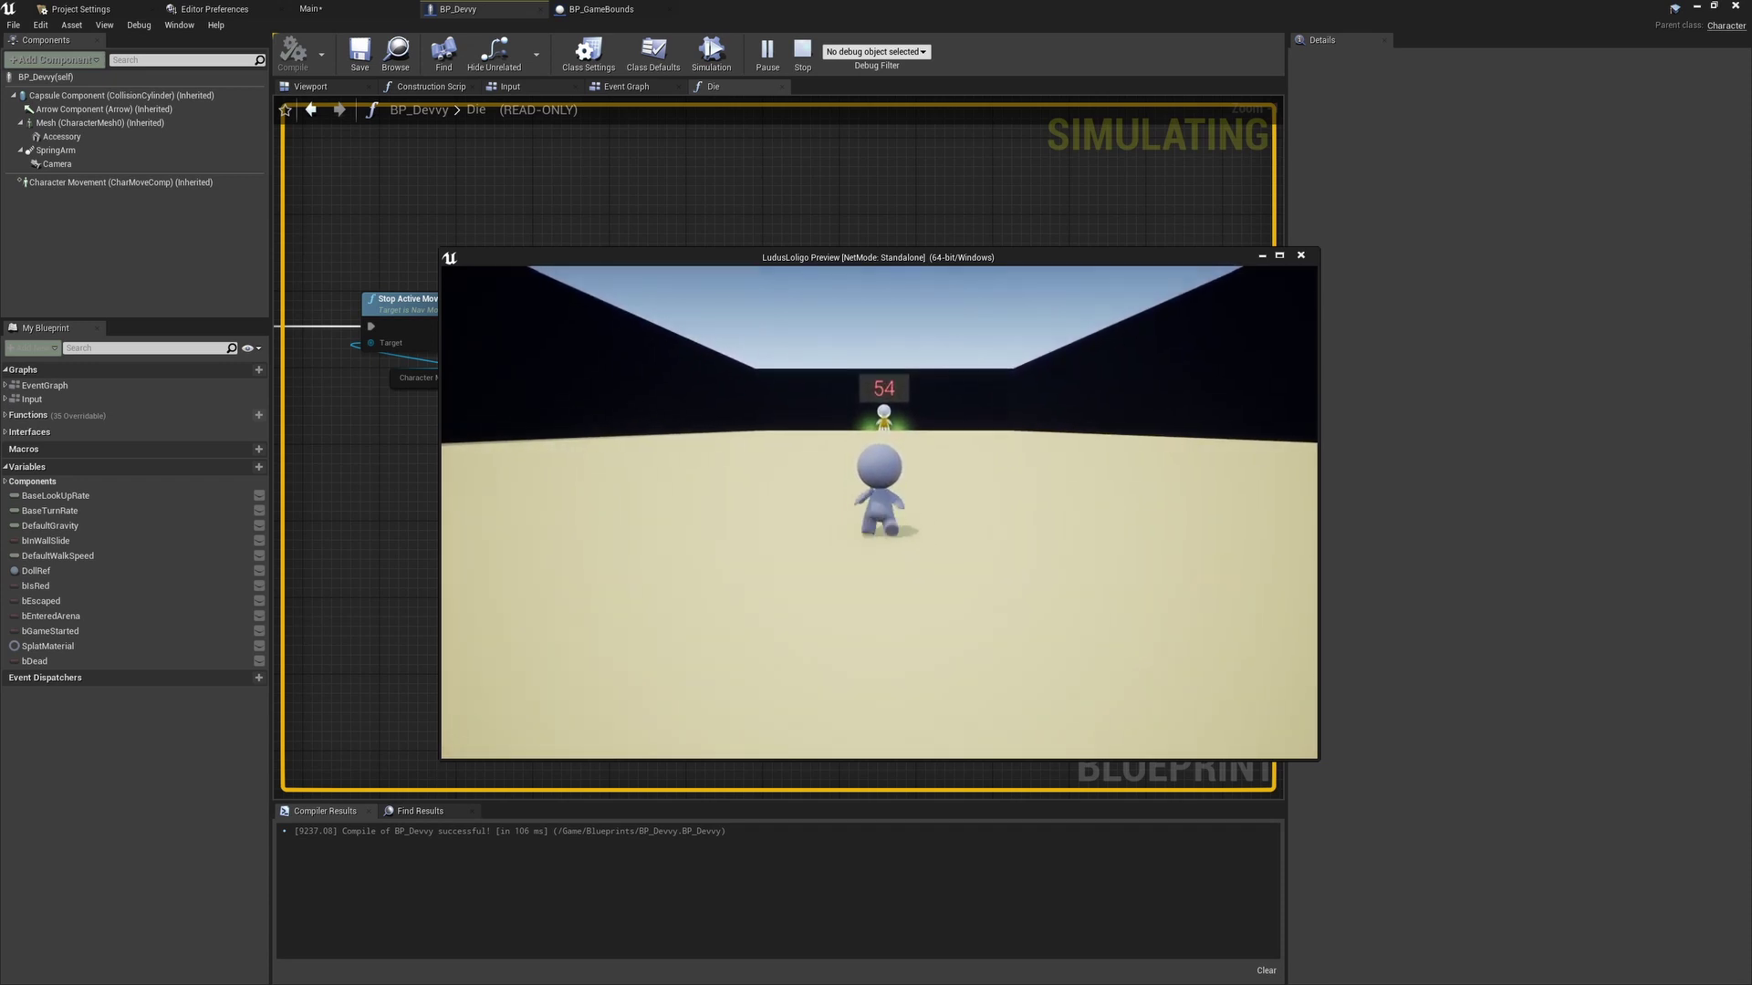
pyautogui.press('w')
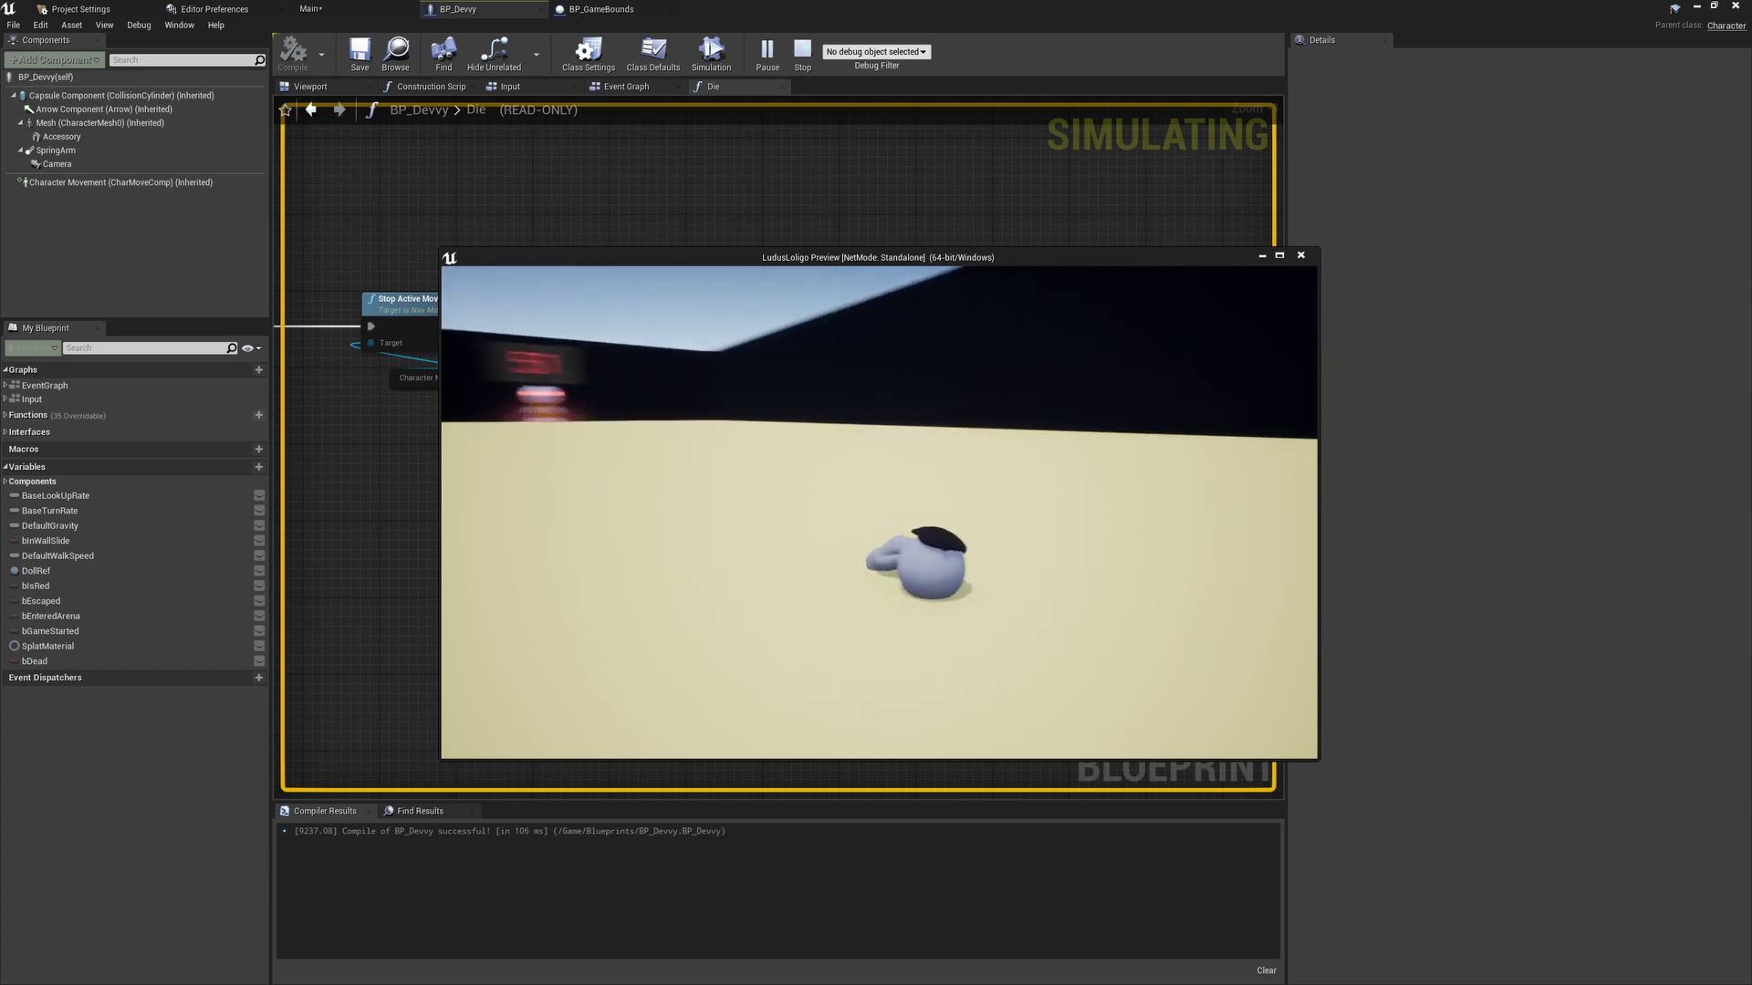
pyautogui.press('Escape')
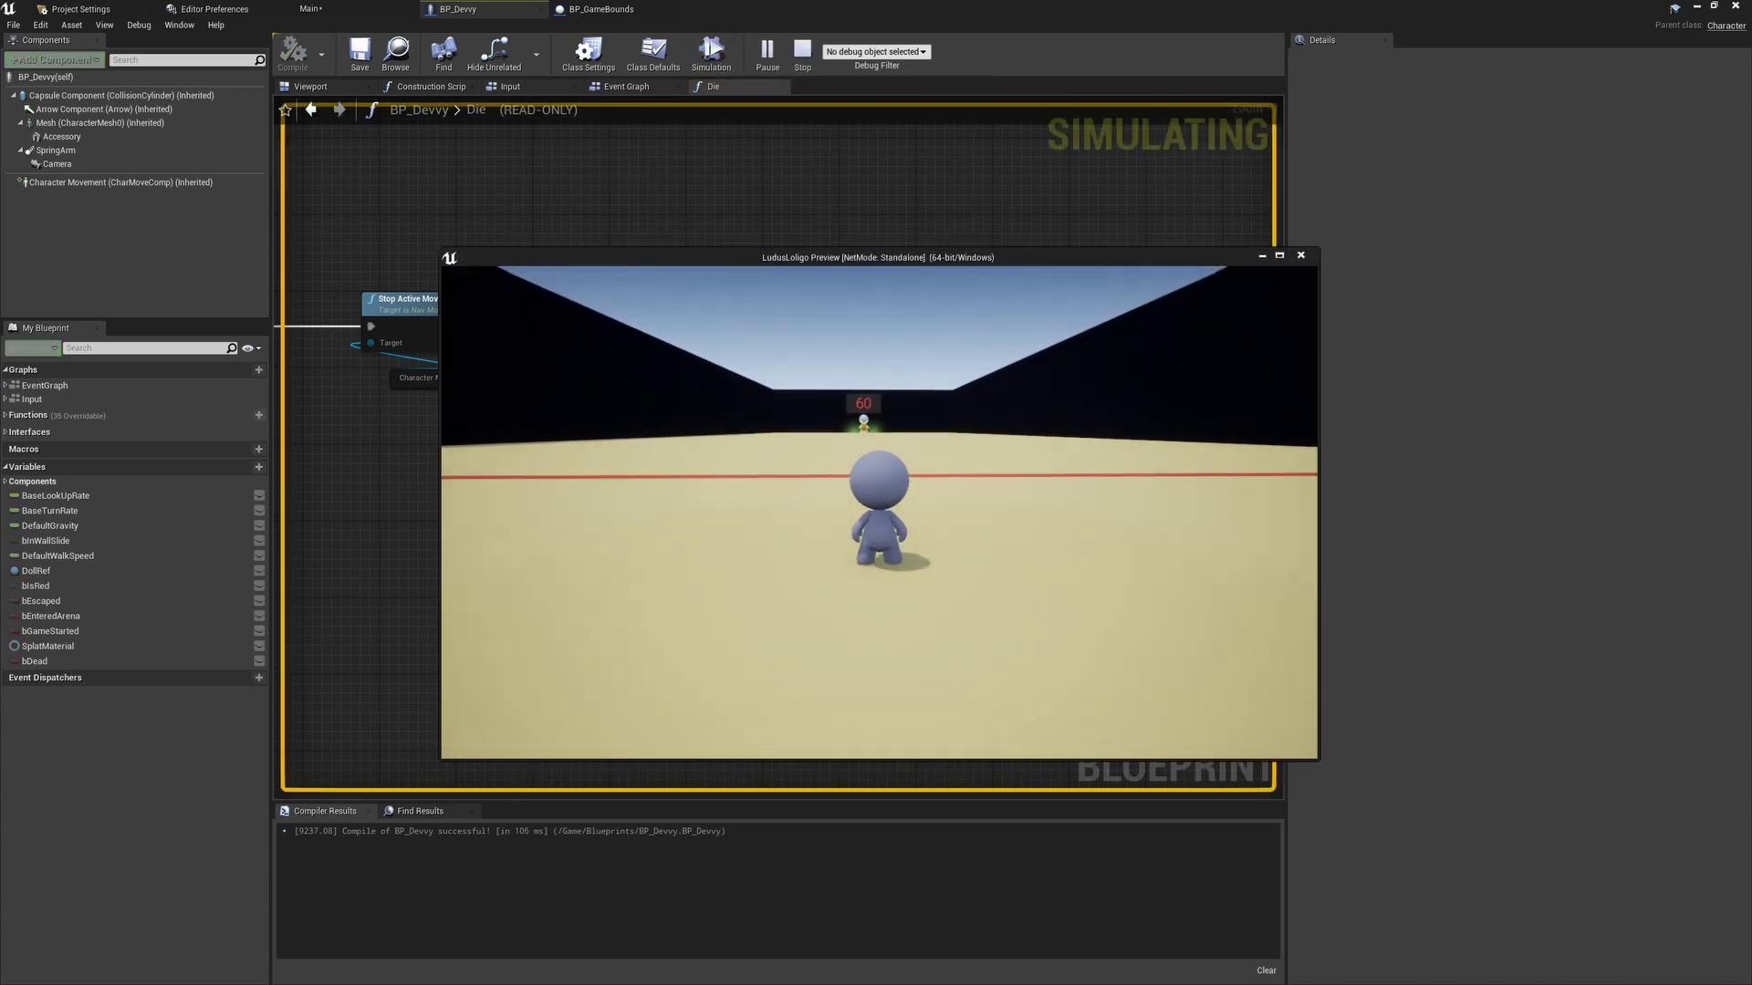
# Play-test the character's death by running across the start line toward the doll, moving sideways through the light changes, and end the session.
pyautogui.press('w')
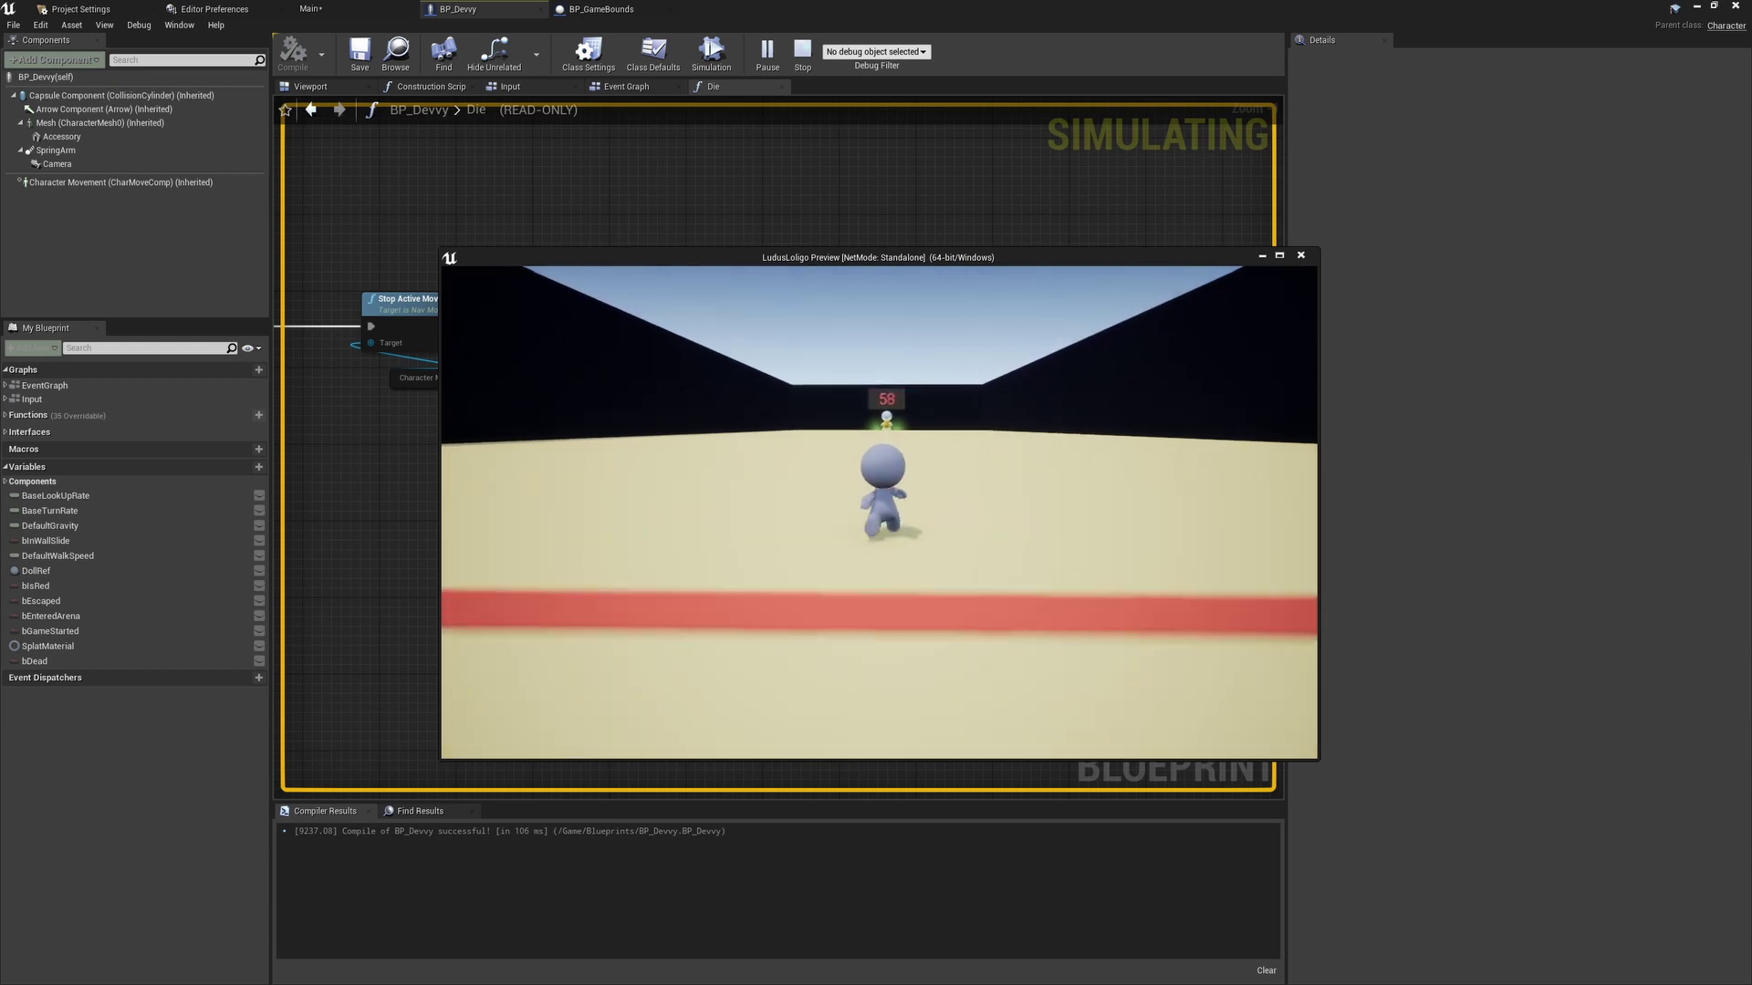
pyautogui.press('w')
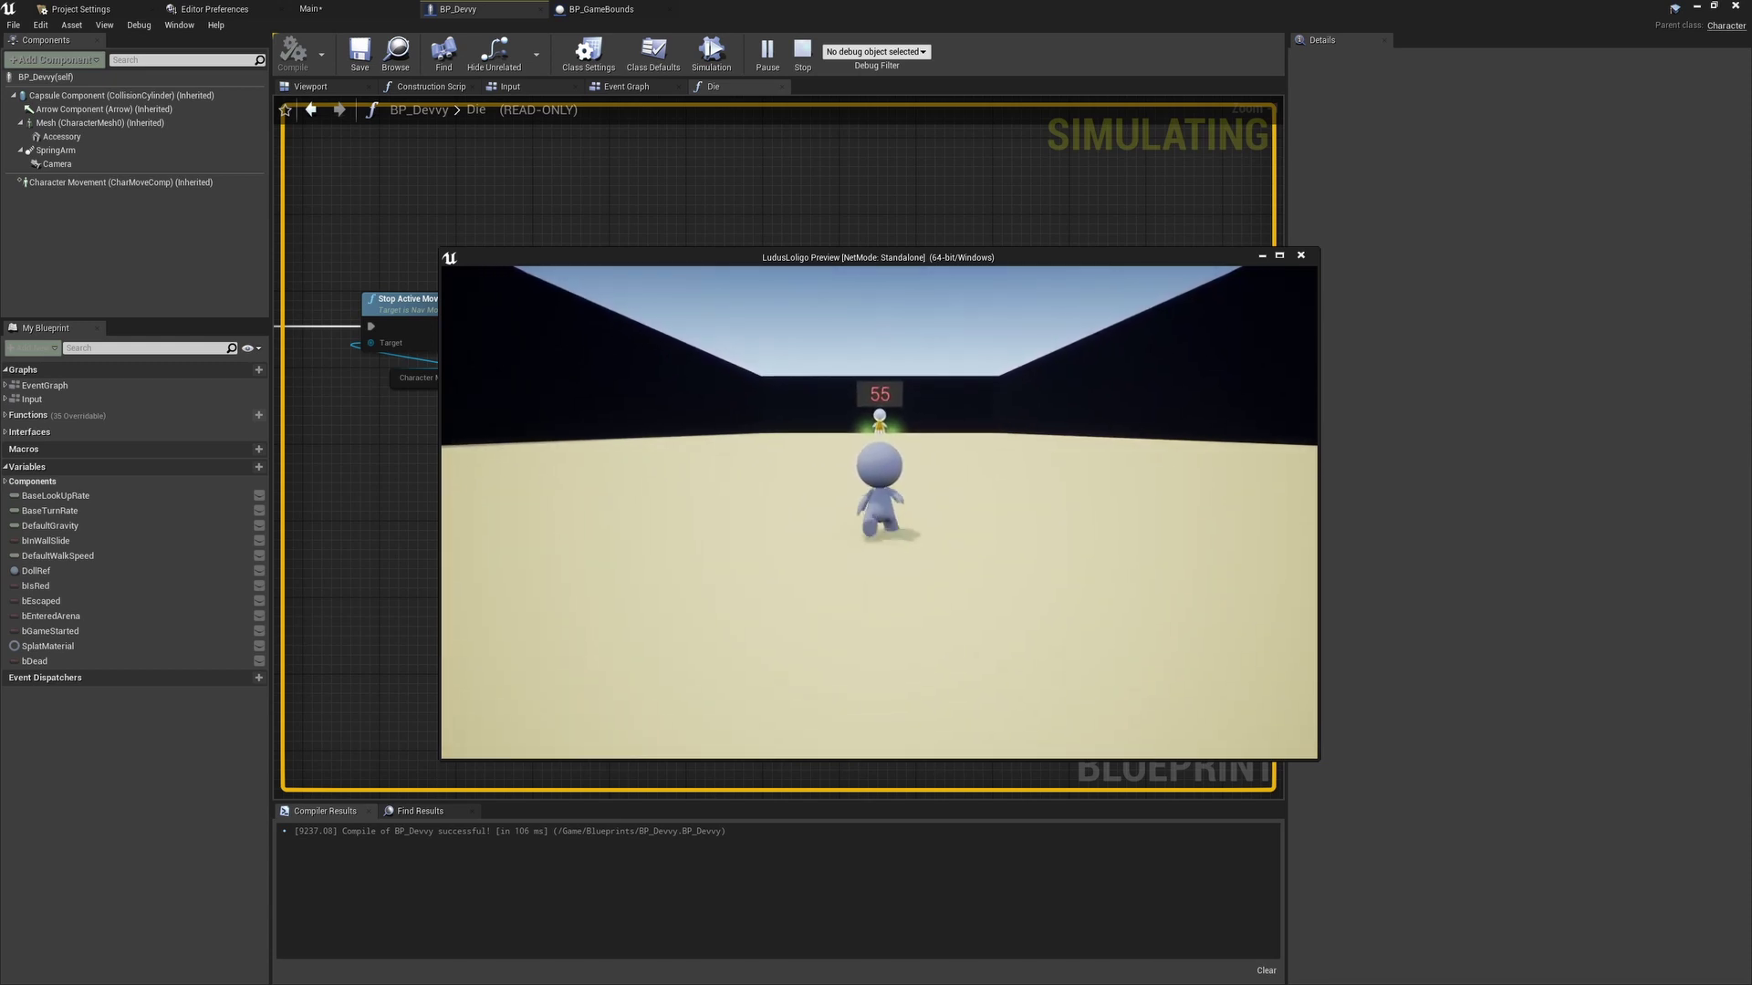
pyautogui.press('a')
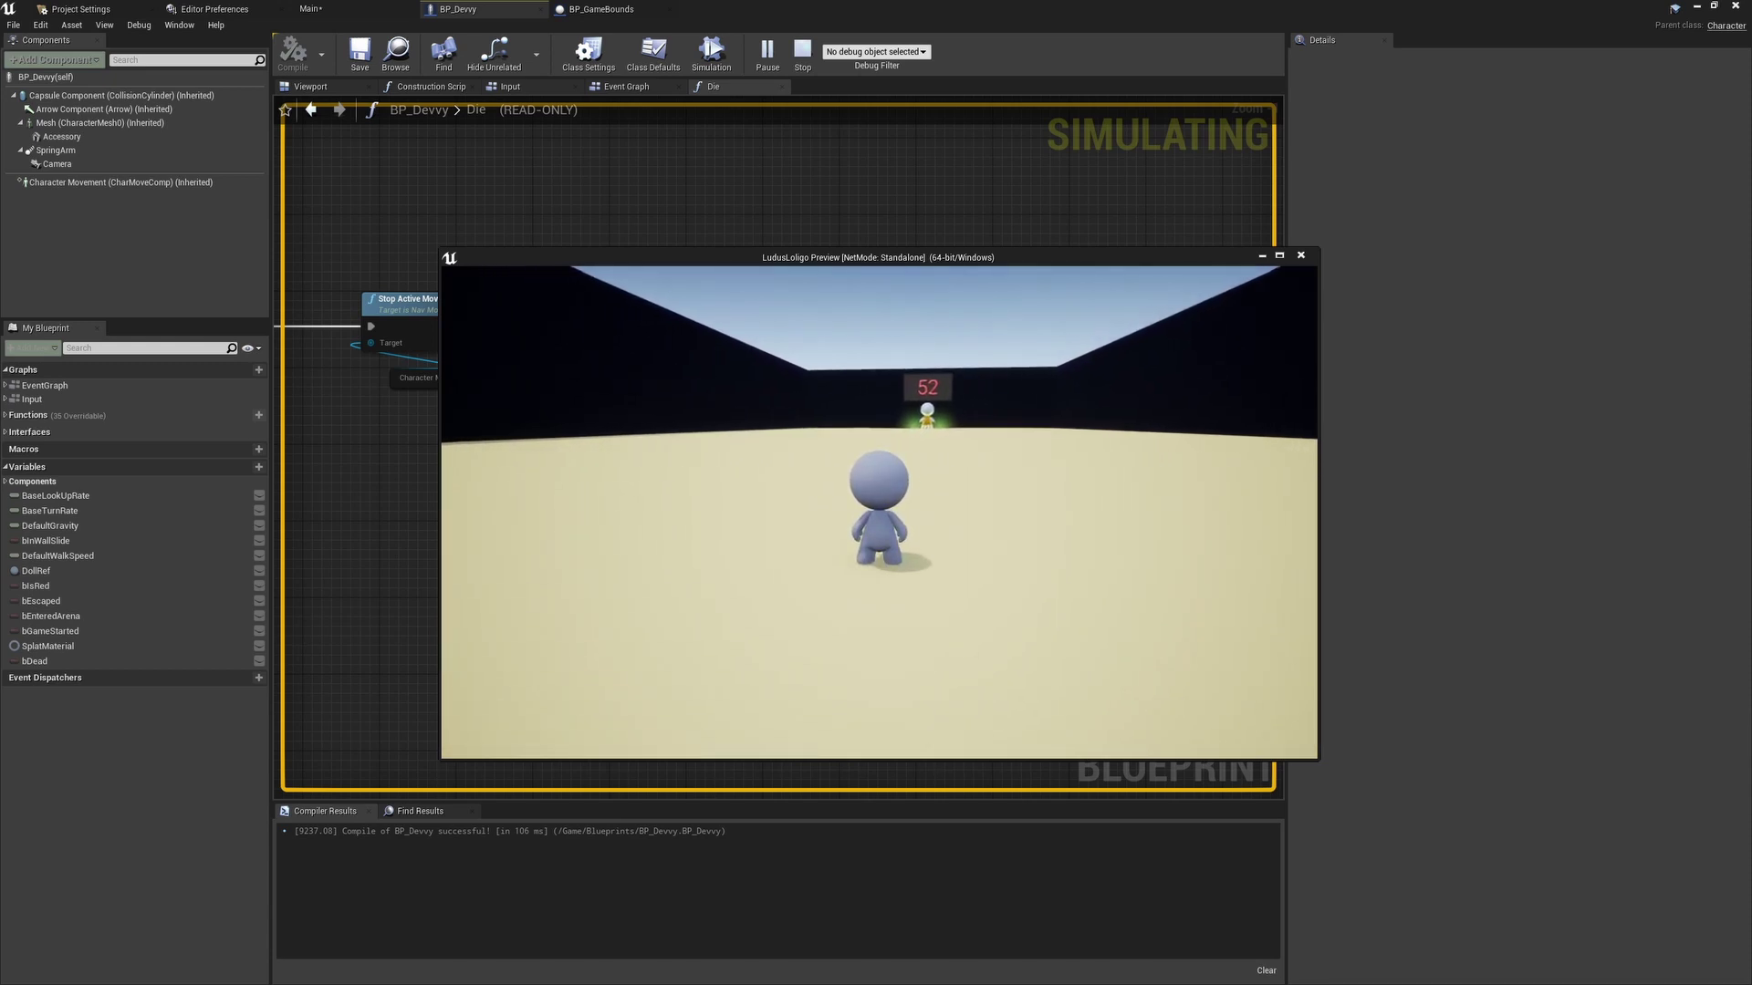
pyautogui.press('a')
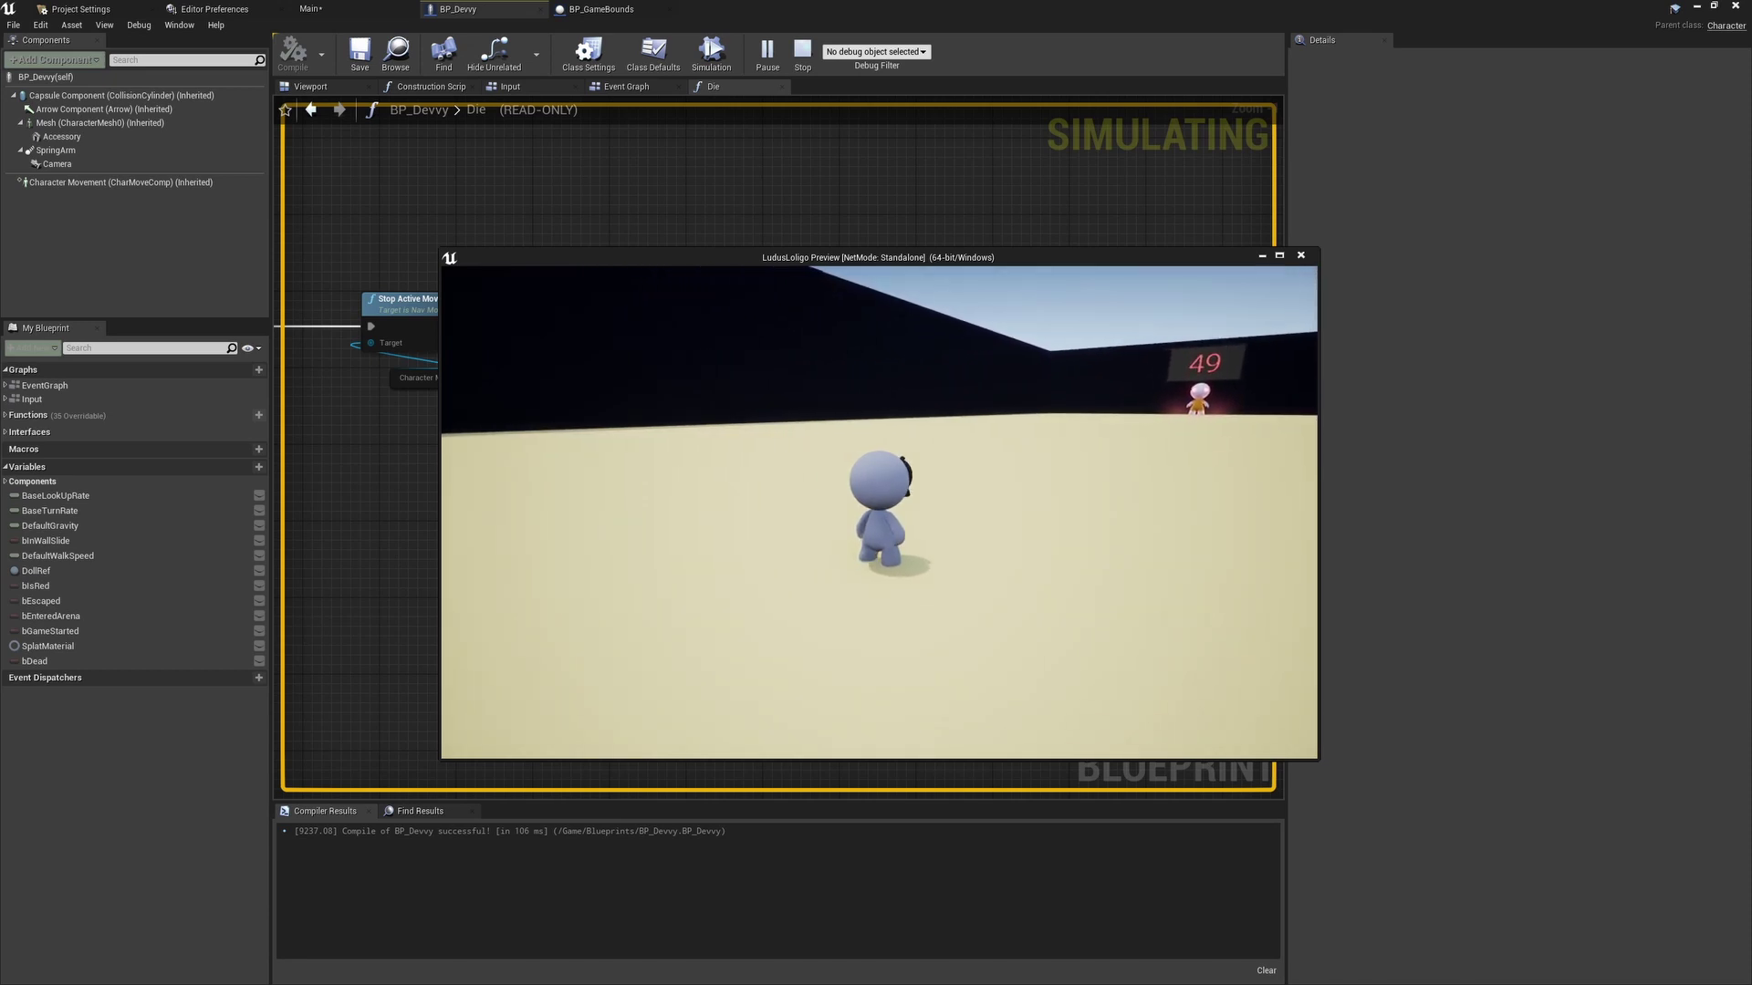
pyautogui.press('d')
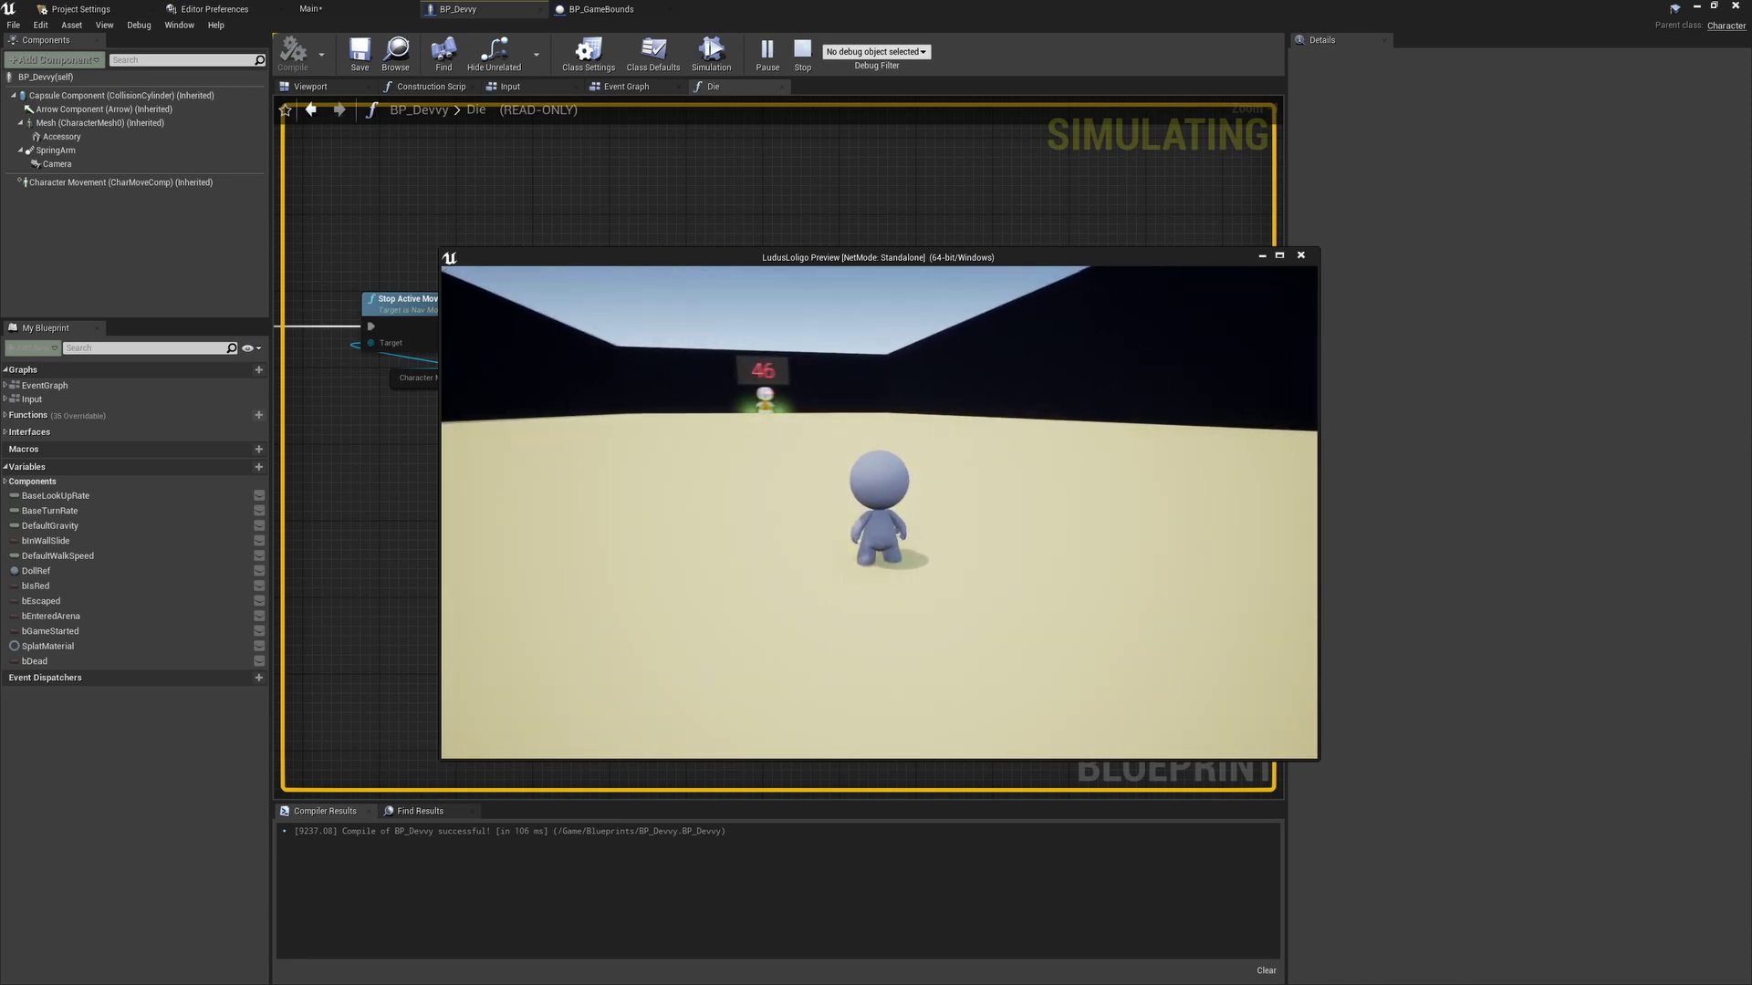
pyautogui.press('a')
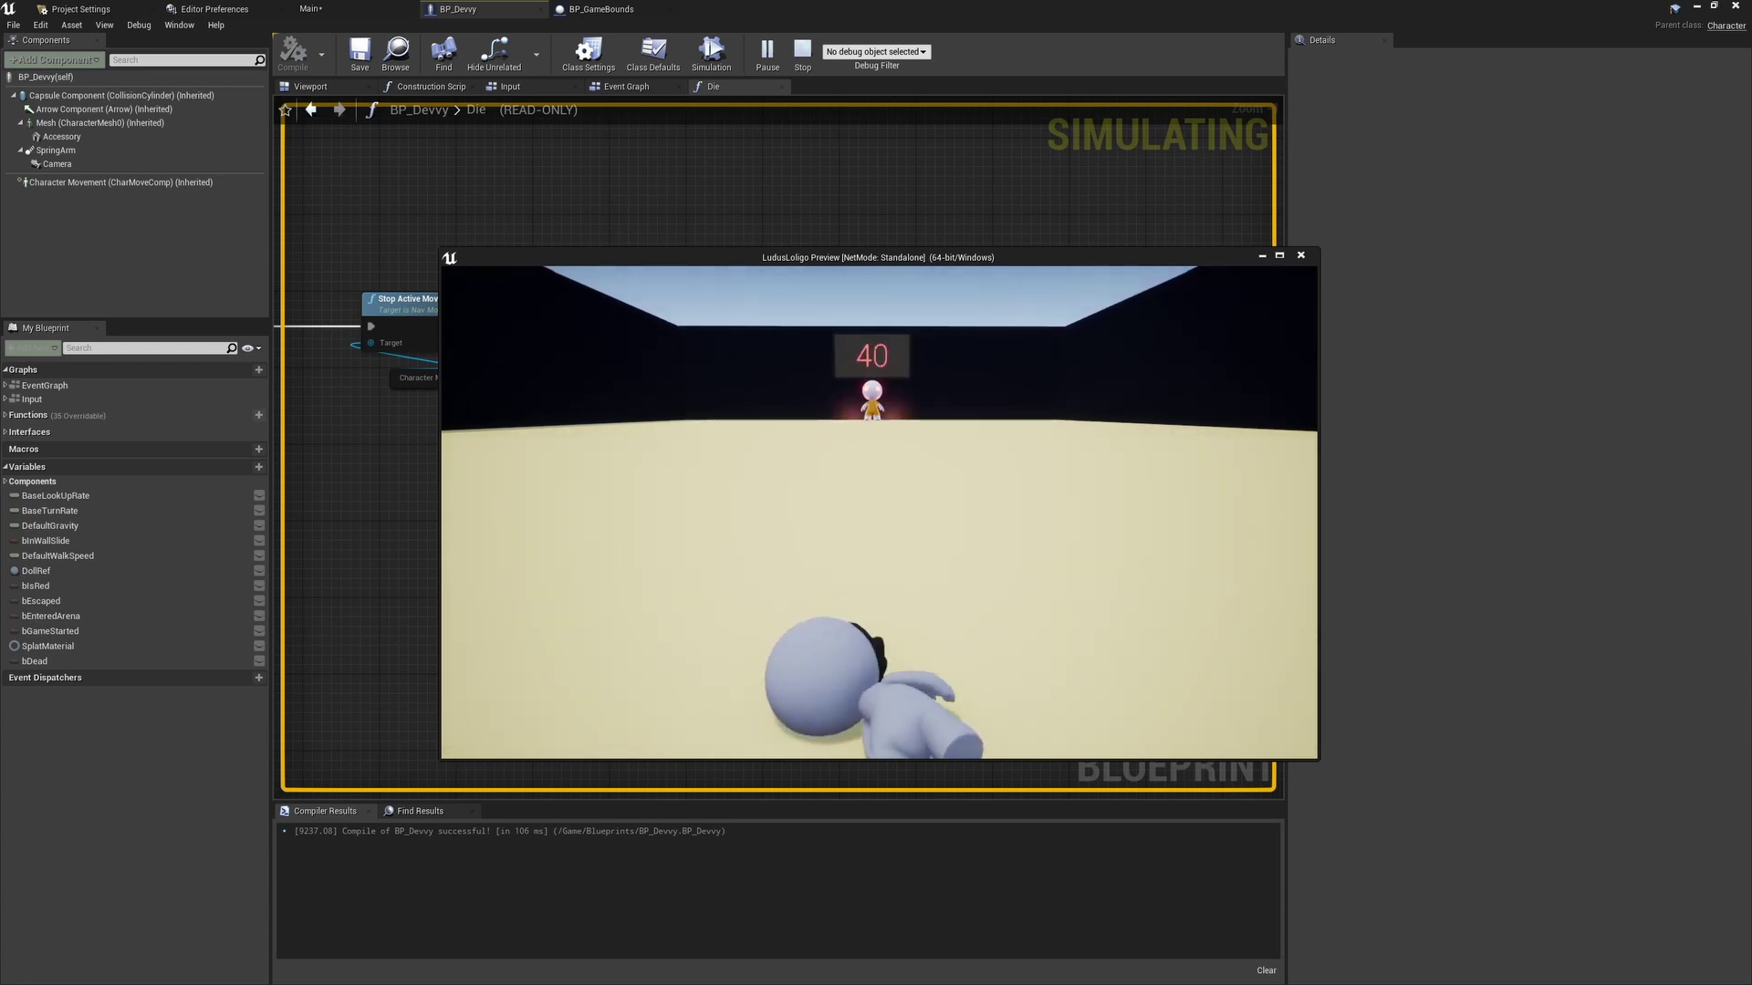
pyautogui.press('Escape')
# Examine BP_AI's Event Graph, covering the Event Tick velocity check and the delayed movement-mode nodes.
pyautogui.moveTo(926, 457); pyautogui.dragTo(956, 496, button='right')
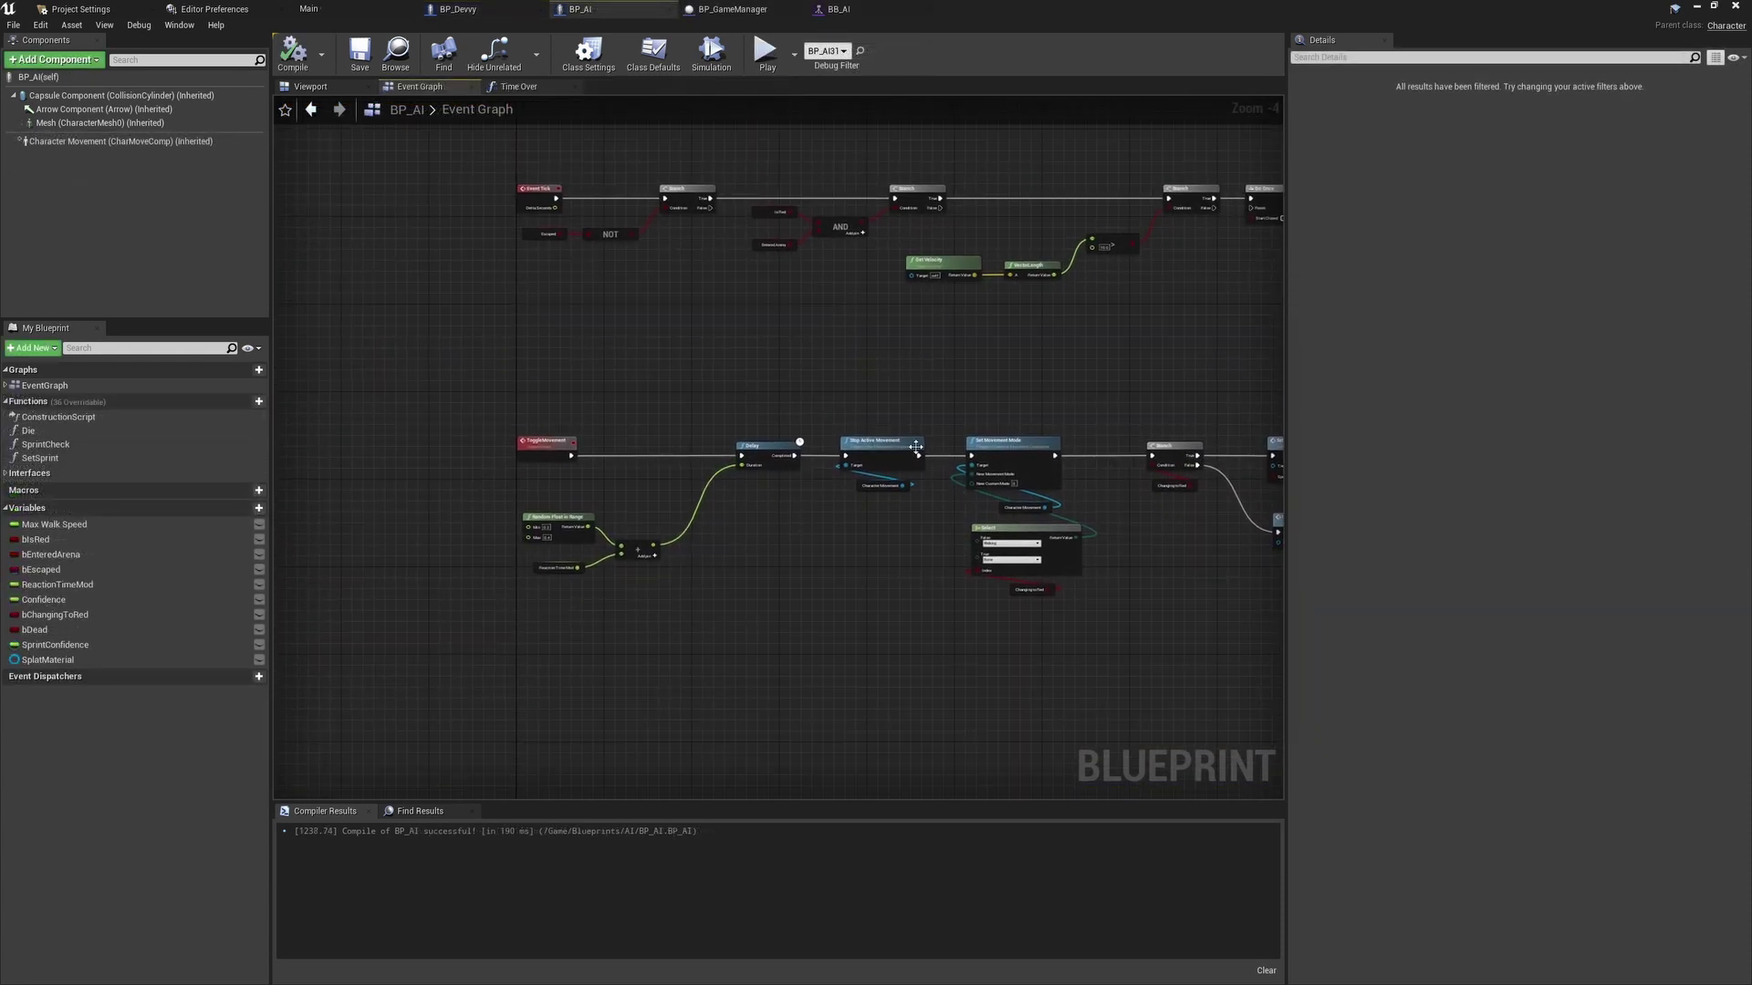
pyautogui.scroll(2, 885, 411)
pyautogui.moveTo(885, 411); pyautogui.dragTo(1282, 506, button='right')
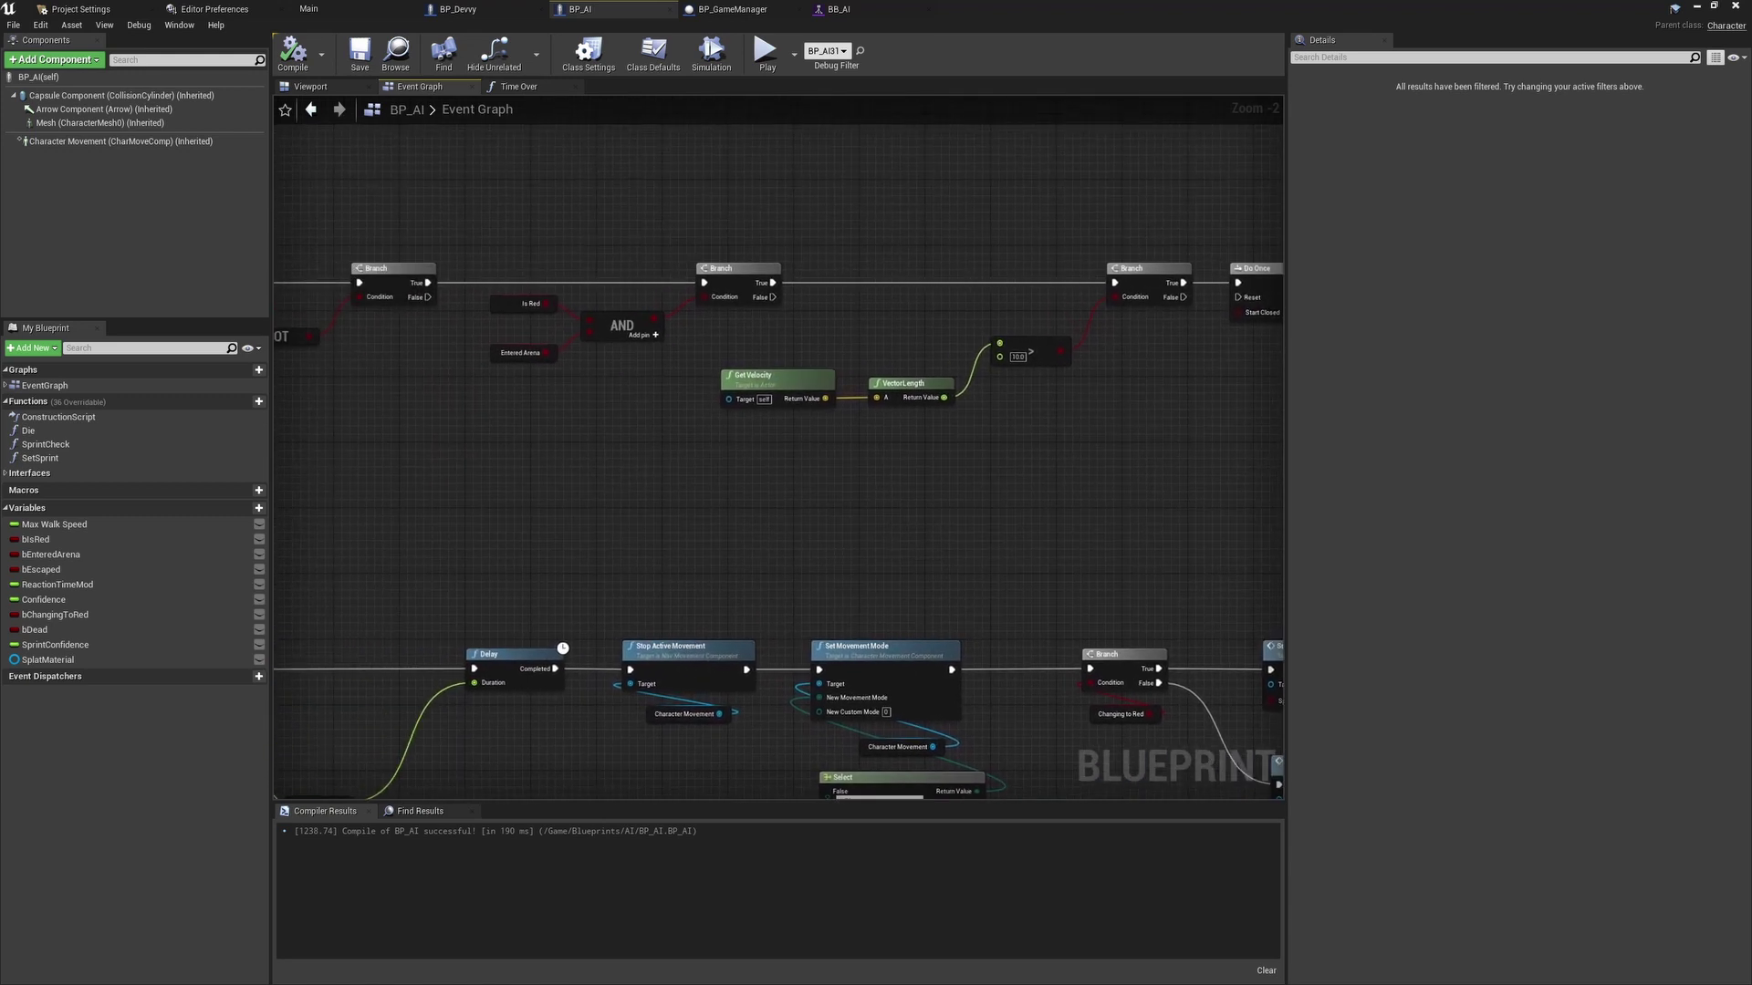
# Open the BB_AI blackboard and switch to its Behavior Tree to examine the AI logic.
pyautogui.click(876, 10)
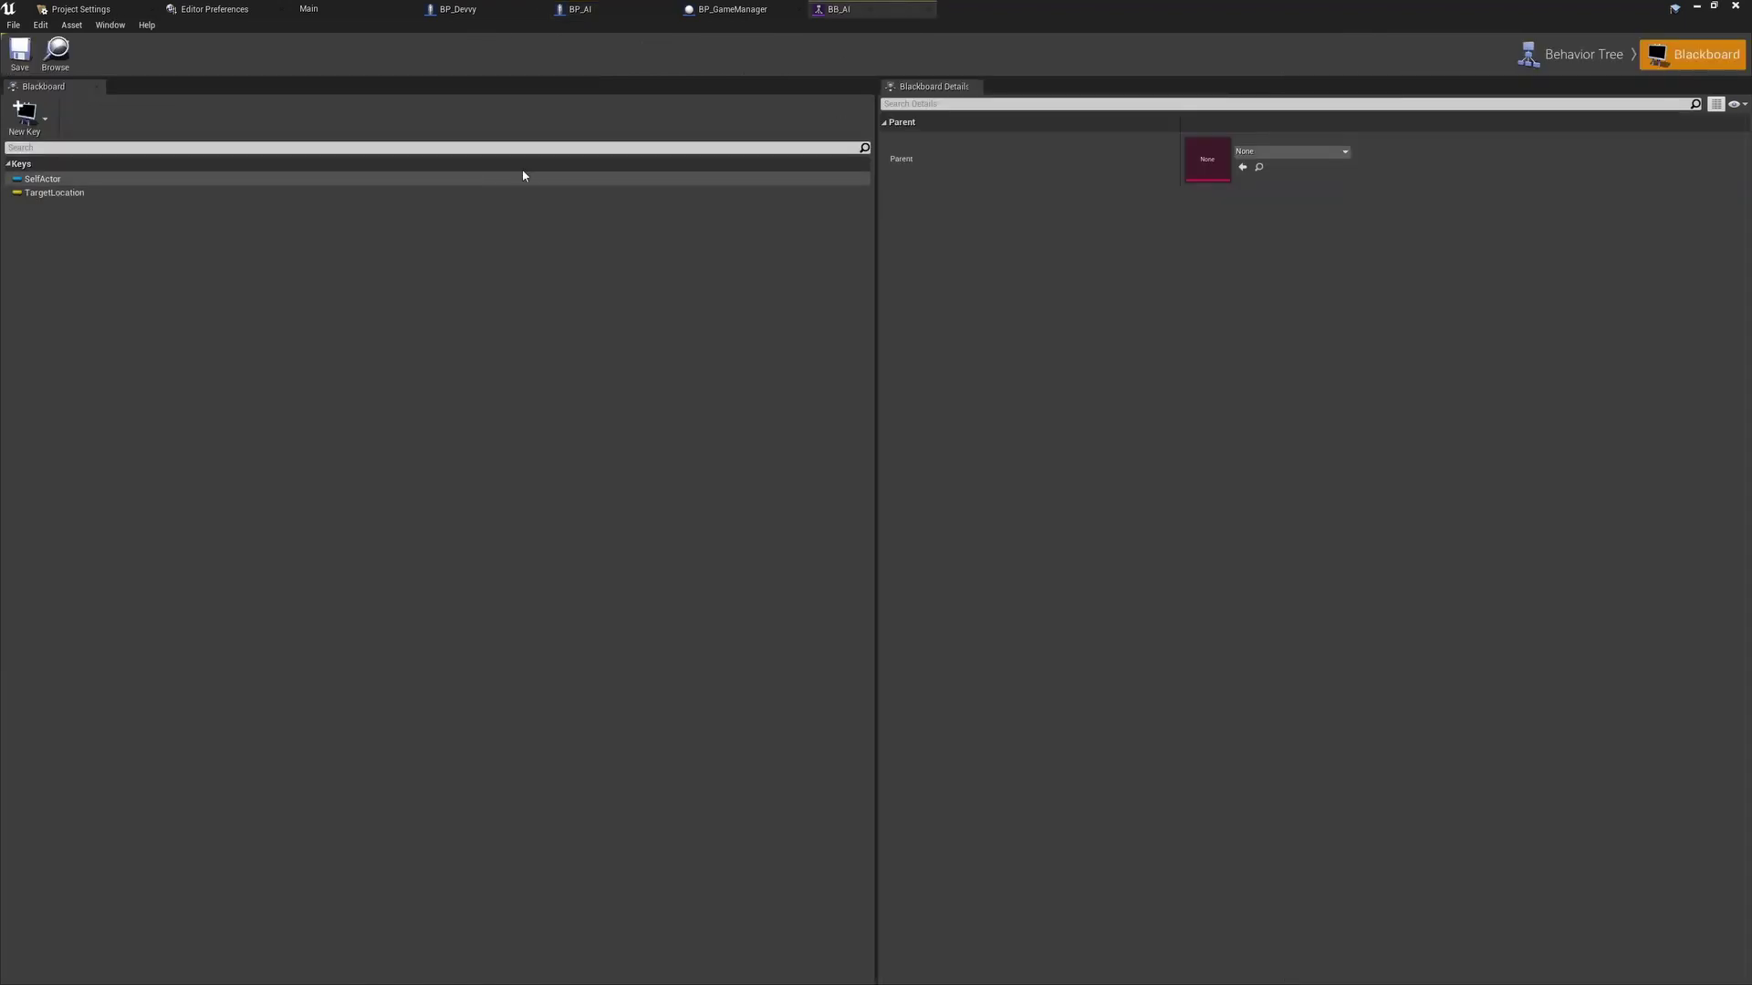
pyautogui.click(1612, 60)
pyautogui.moveTo(688, 597); pyautogui.dragTo(700, 551, button='right')
# Return to the Main level, play-test it with the crowd of AI characters, and end the session.
pyautogui.click(368, 7)
pyautogui.moveTo(787, 293); pyautogui.dragTo(1031, 244, button='right')
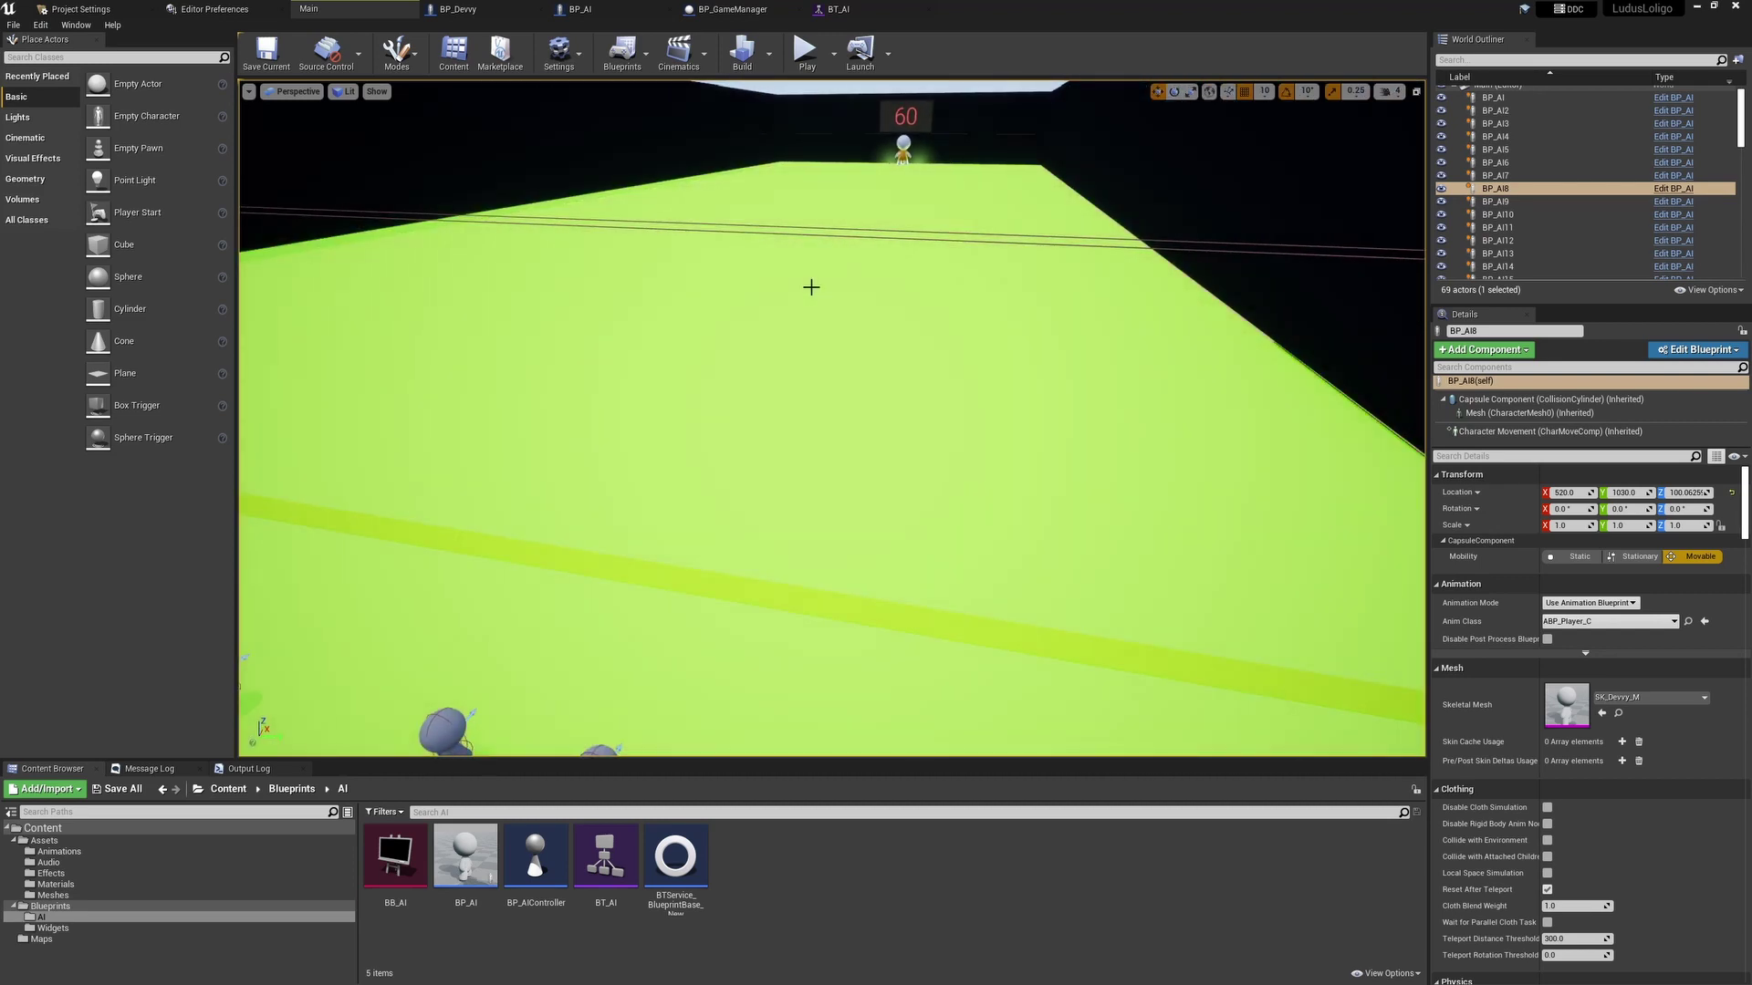
pyautogui.moveTo(860, 299); pyautogui.dragTo(785, 292, button='right')
pyautogui.click(807, 50)
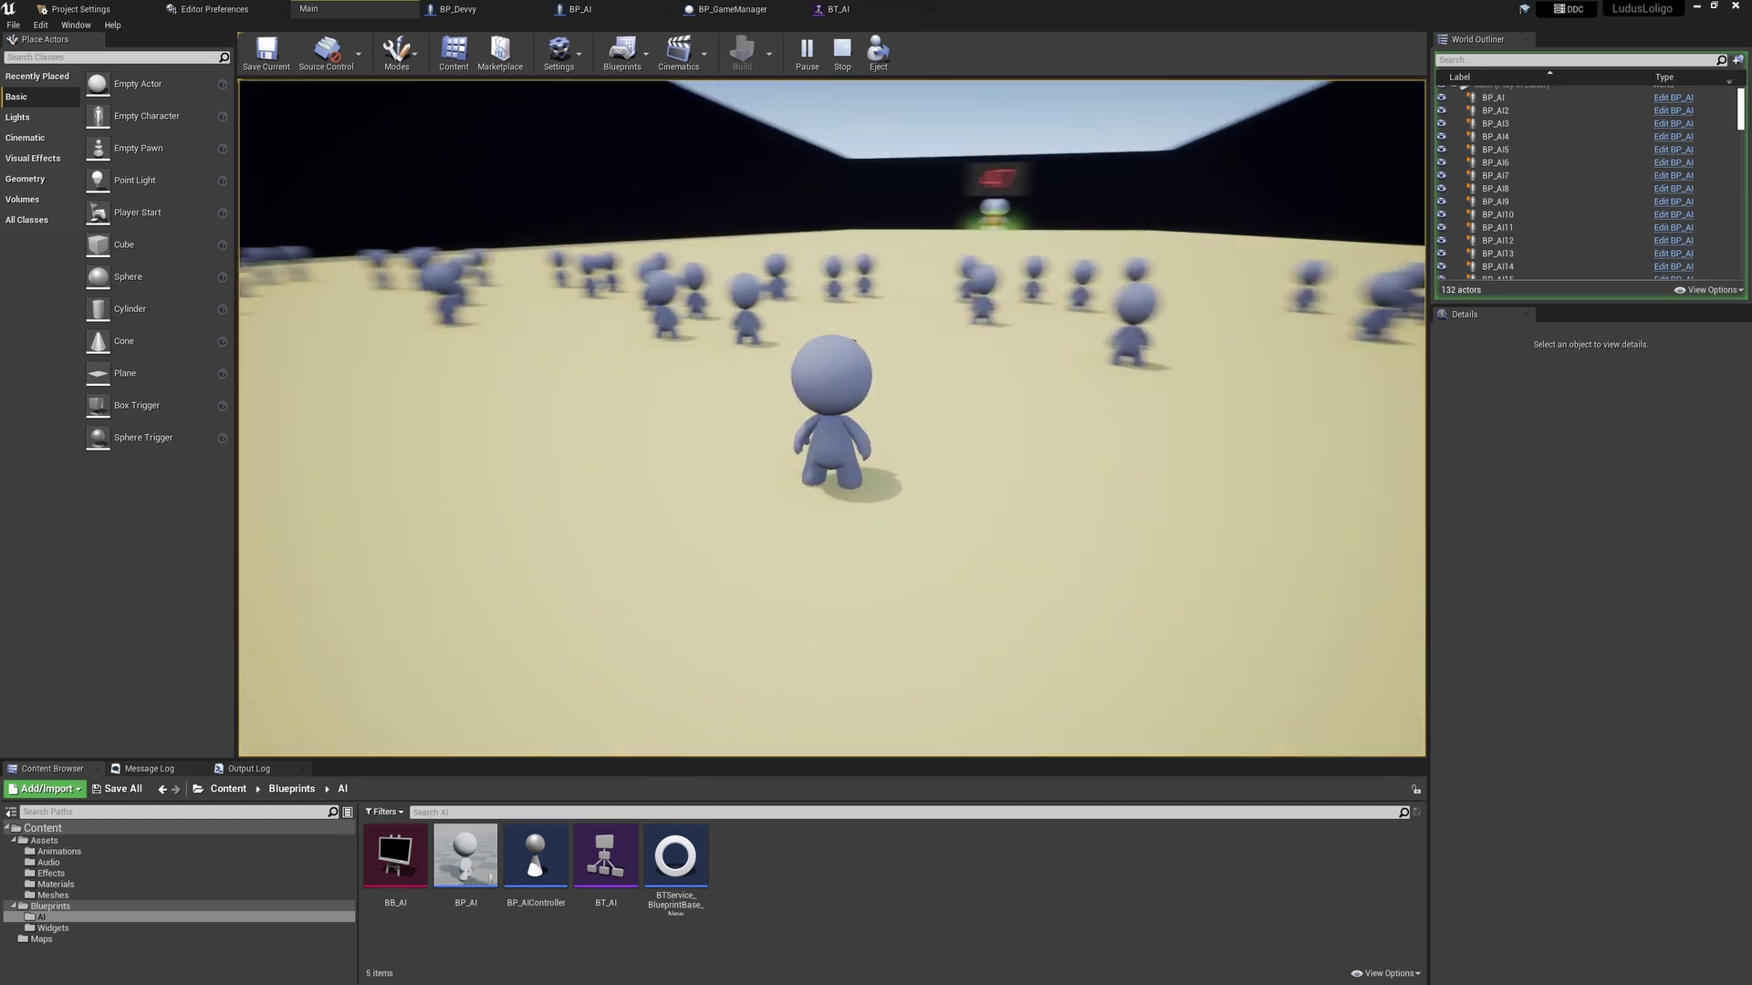
pyautogui.press('Escape')
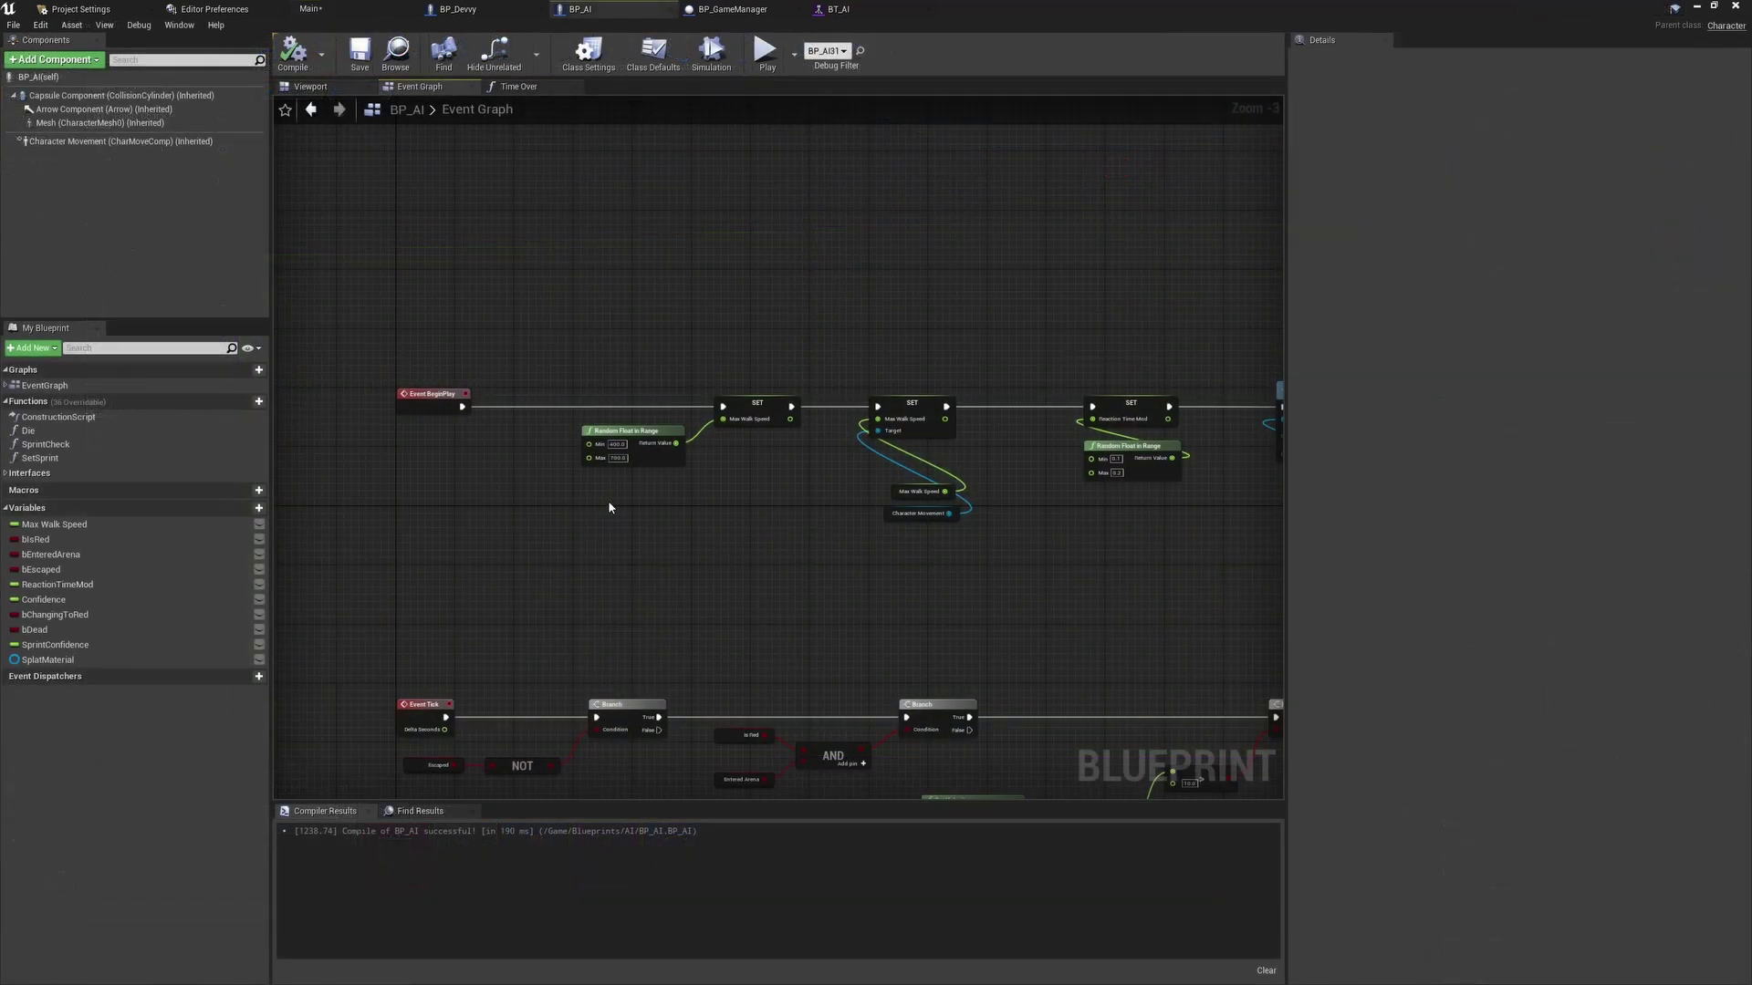
# Examine the Event BeginPlay nodes in BP_AI that randomise walk speed and reaction time.
pyautogui.moveTo(787, 476); pyautogui.dragTo(569, 466, button='right')
pyautogui.moveTo(817, 446); pyautogui.dragTo(540, 462, button='right')
pyautogui.moveTo(951, 538); pyautogui.dragTo(584, 557, button='right')
pyautogui.moveTo(799, 581); pyautogui.dragTo(700, 577, button='right')
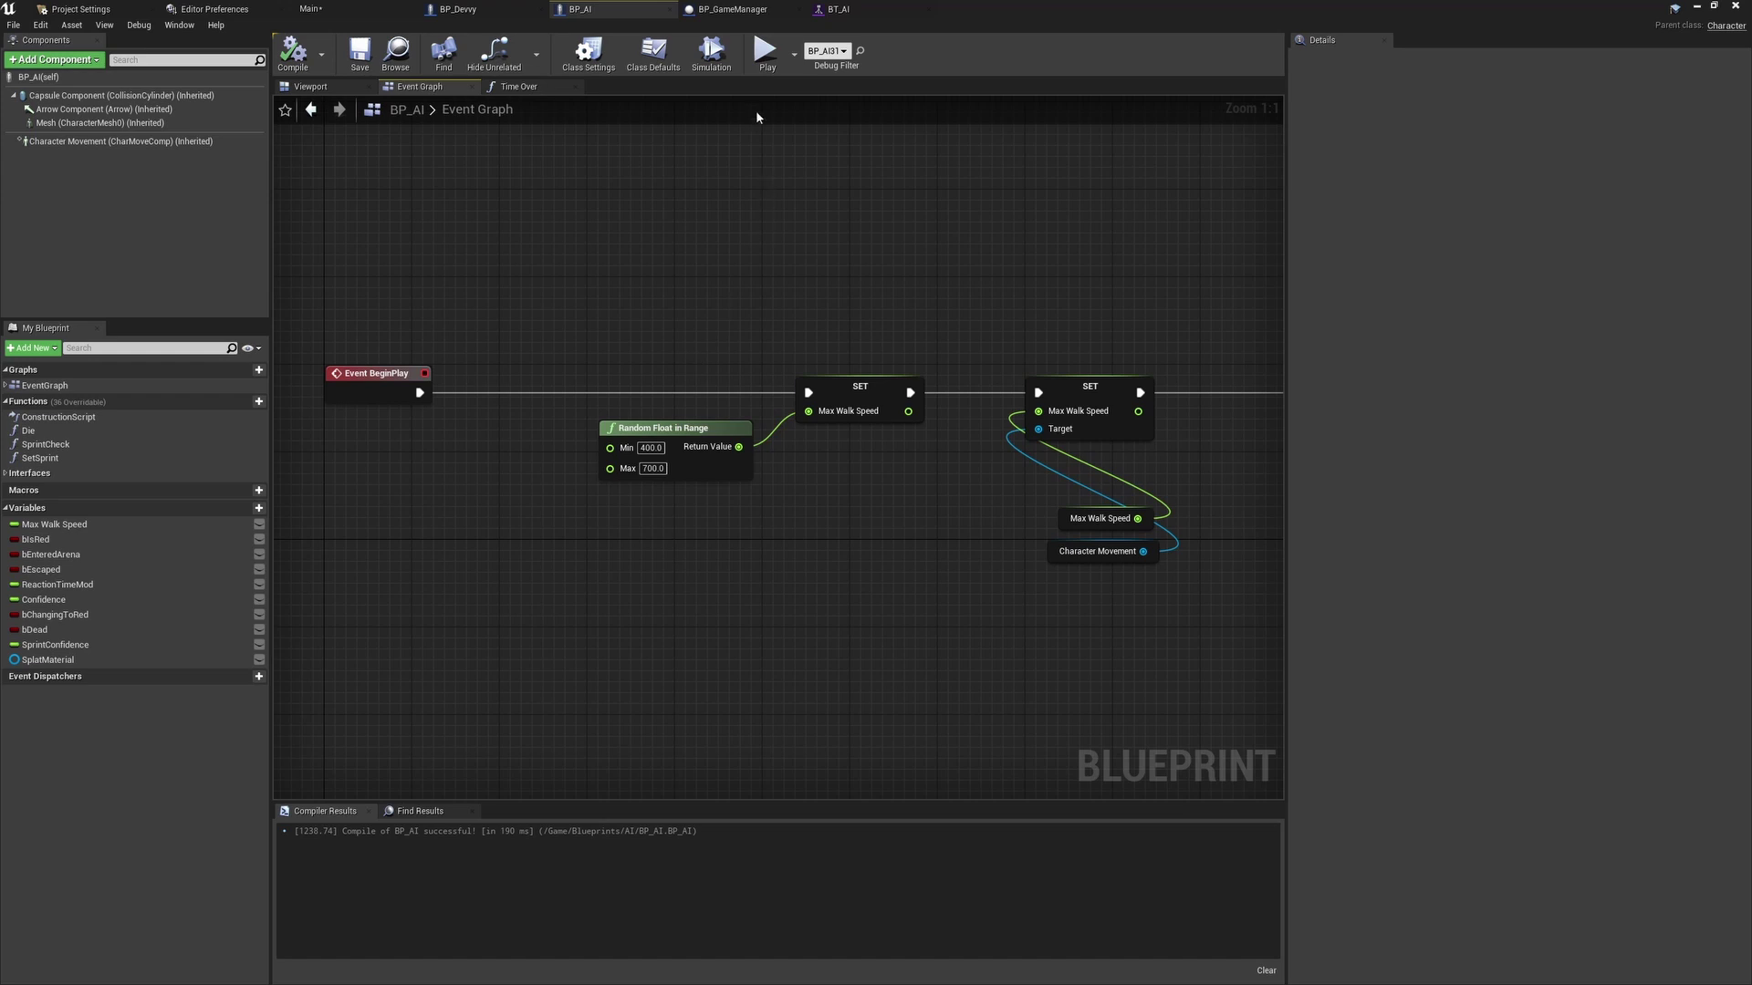
# Play-test the level from BP_AI, moving the character toward the doll behind the AI crowd, and end the session.
pyautogui.click(765, 55)
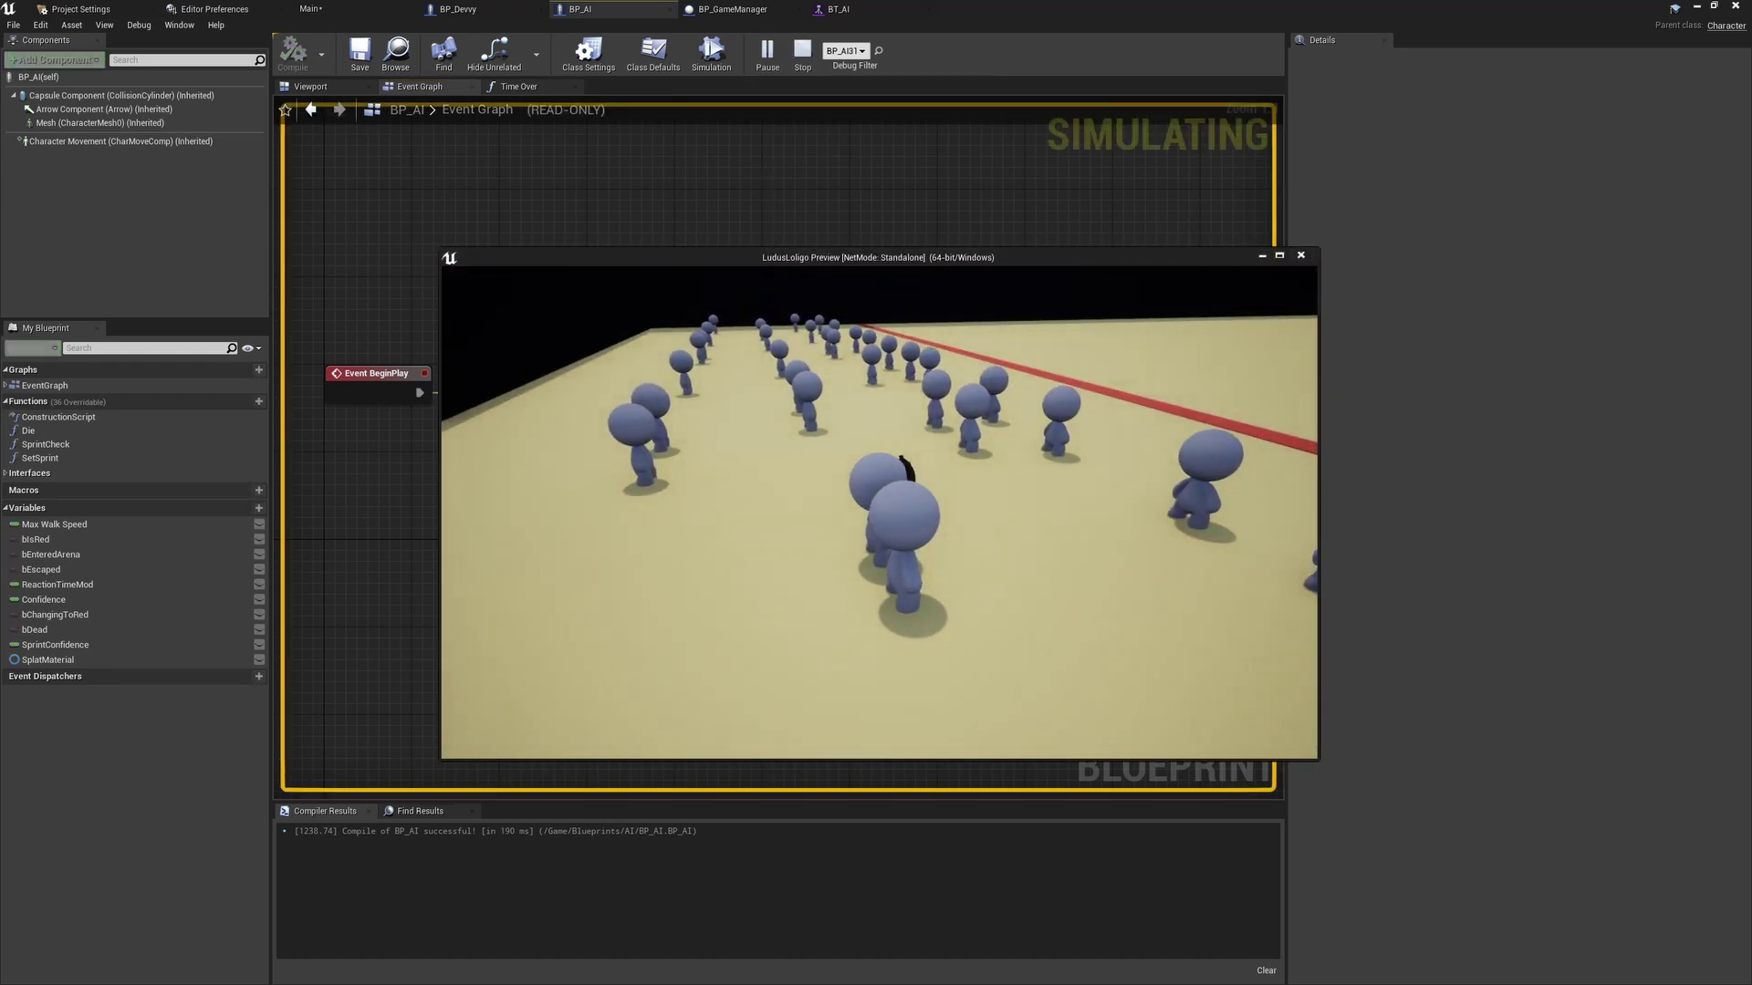
pyautogui.press('w')
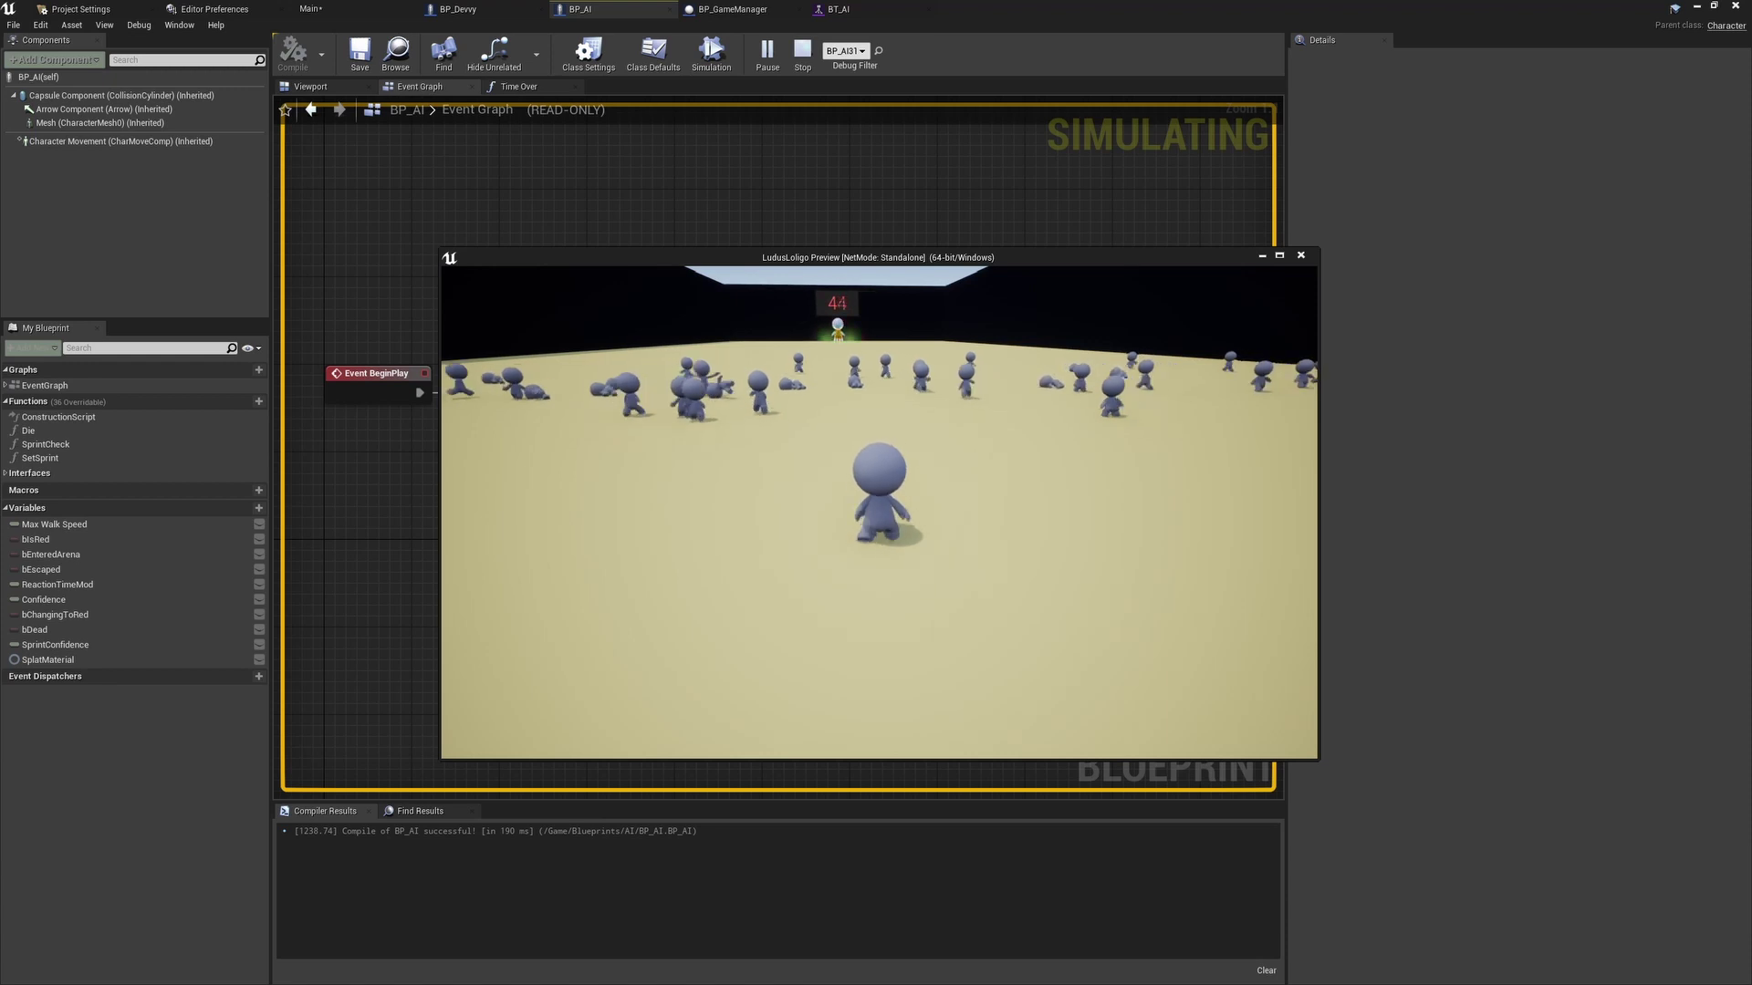
pyautogui.press('w')
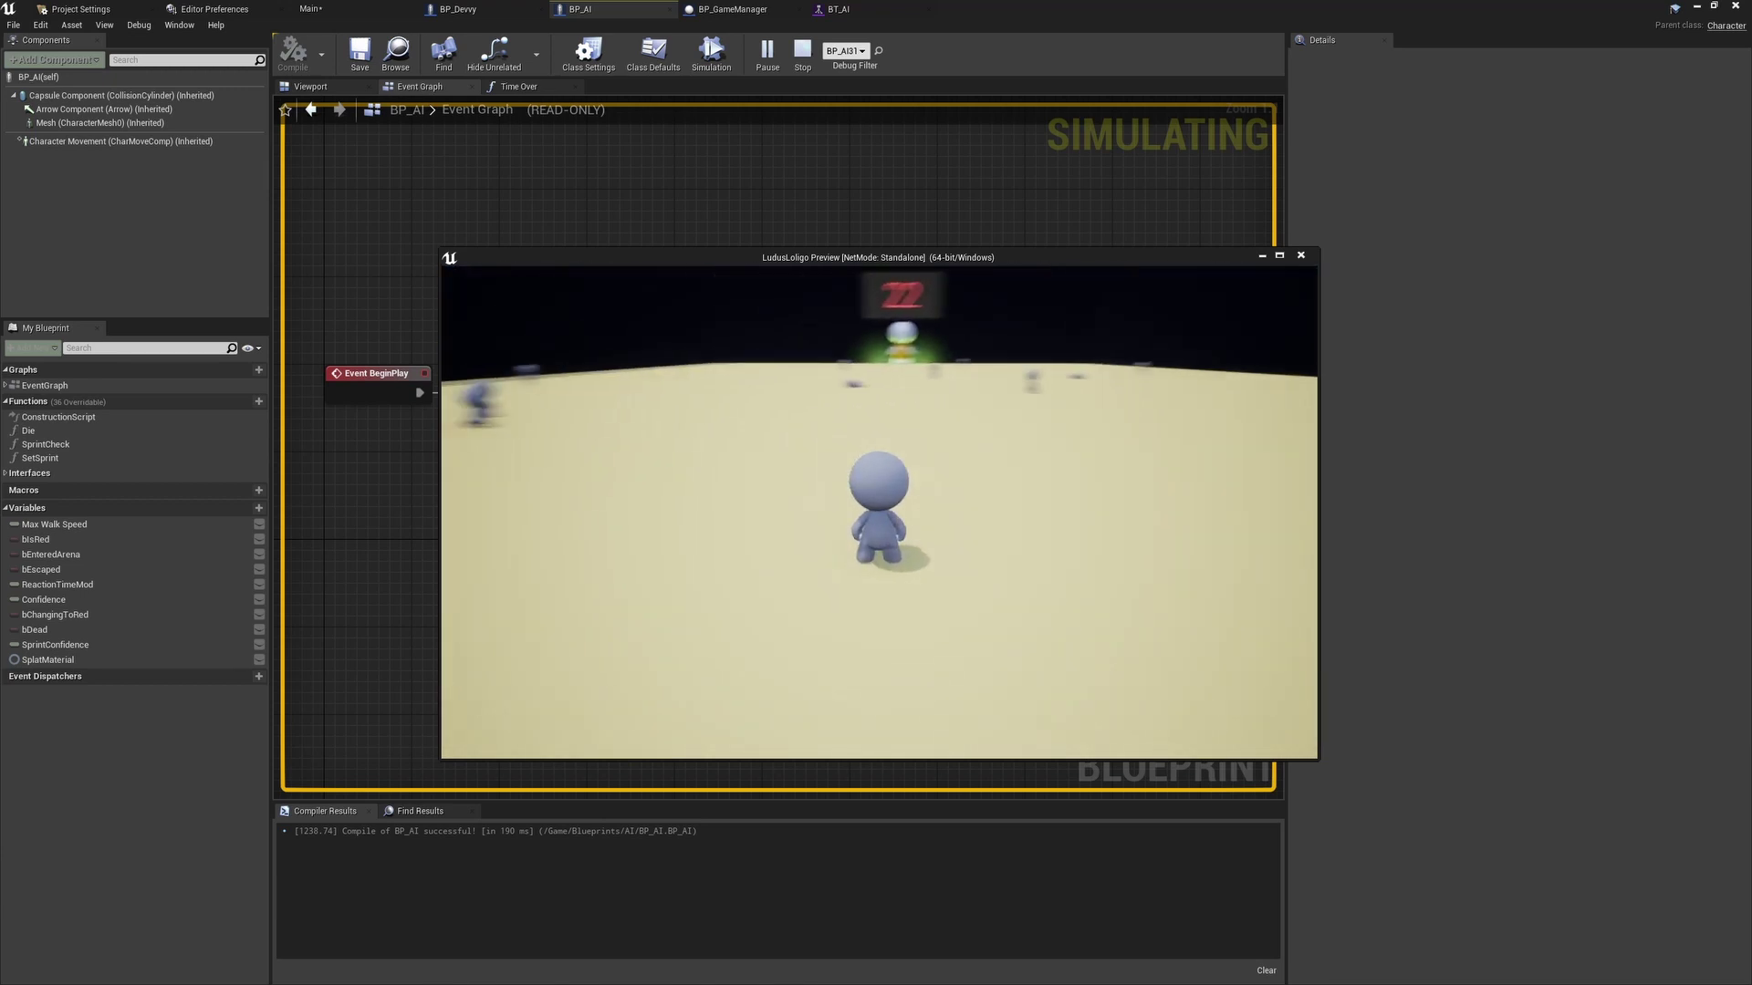
pyautogui.press('Escape')
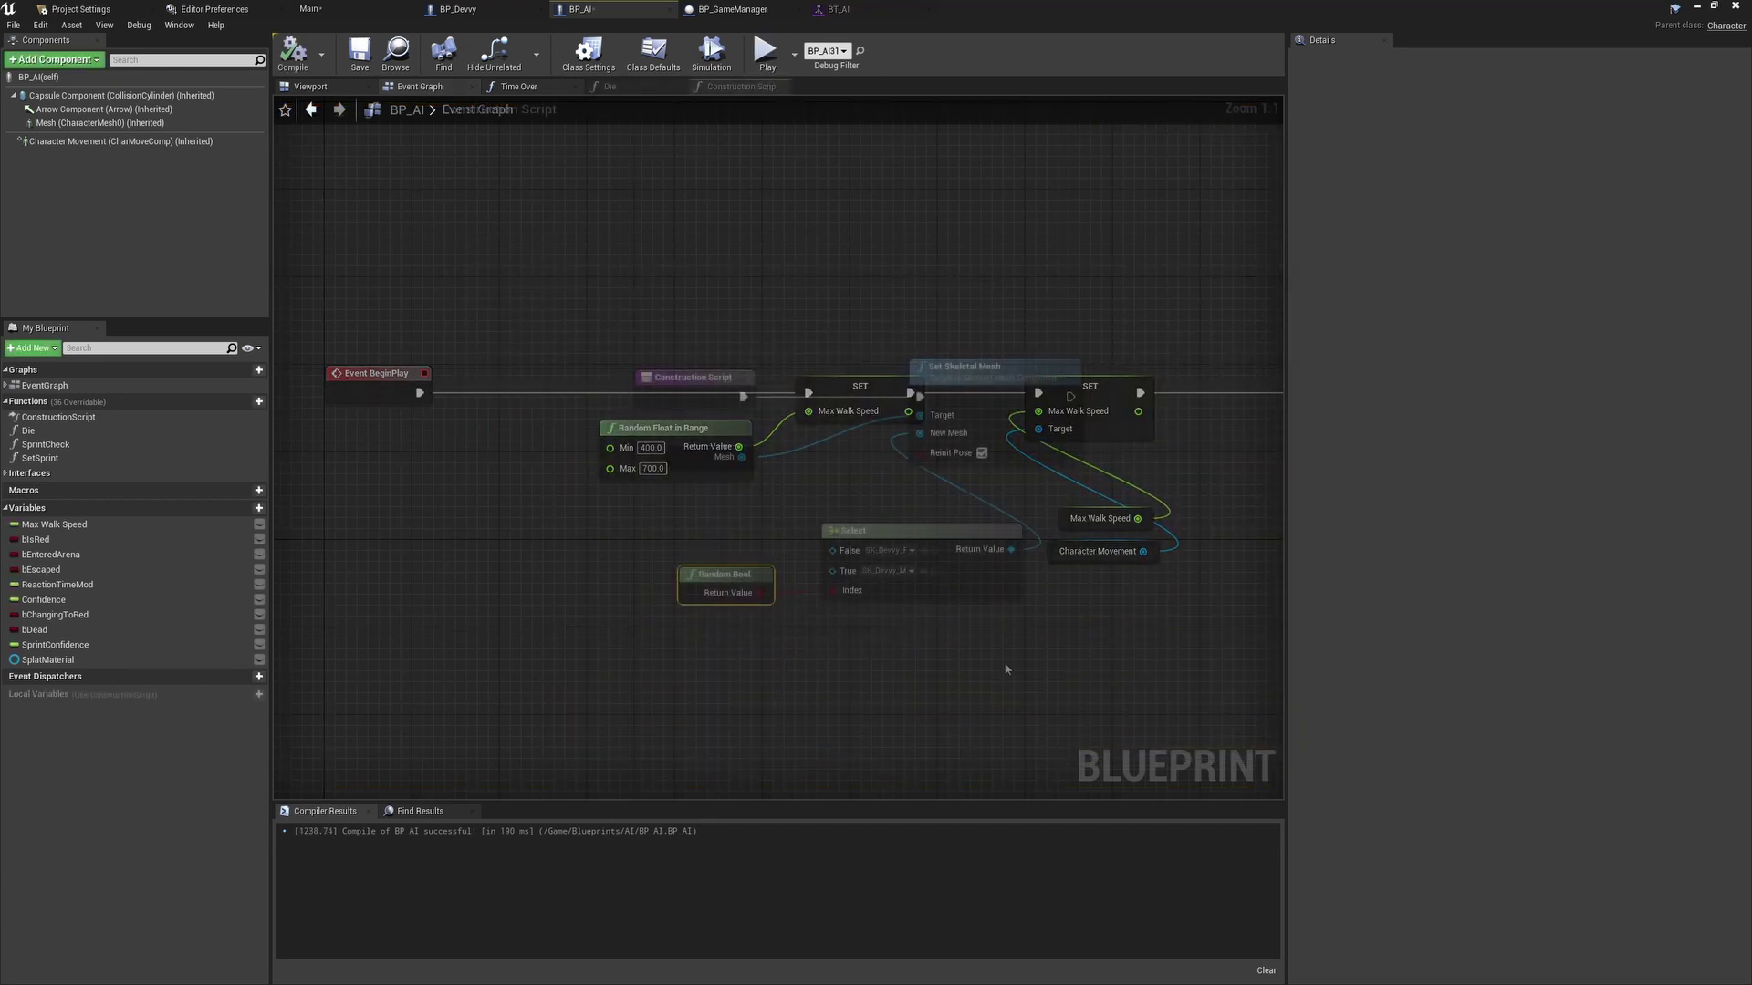
# Play-test the Main level by running among the AI characters through the red light, end the session, and open BP_Devvy.
pyautogui.moveTo(953, 570); pyautogui.dragTo(1017, 549)
pyautogui.click(377, 6)
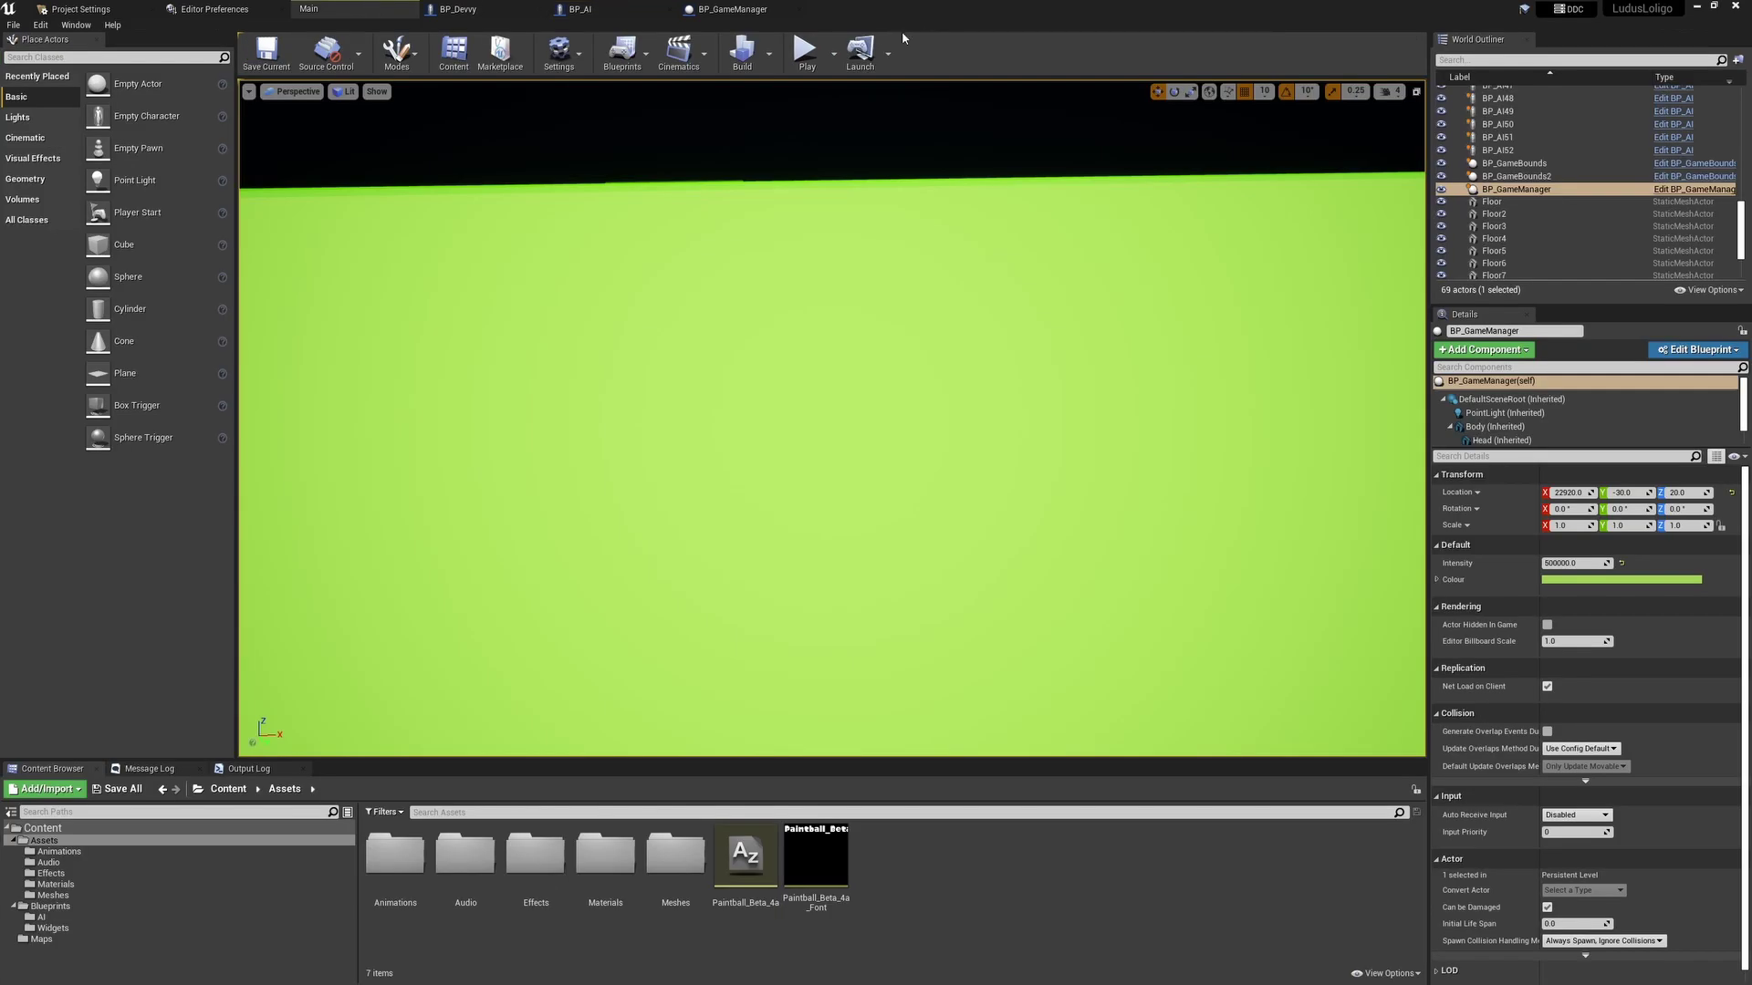
pyautogui.click(808, 48)
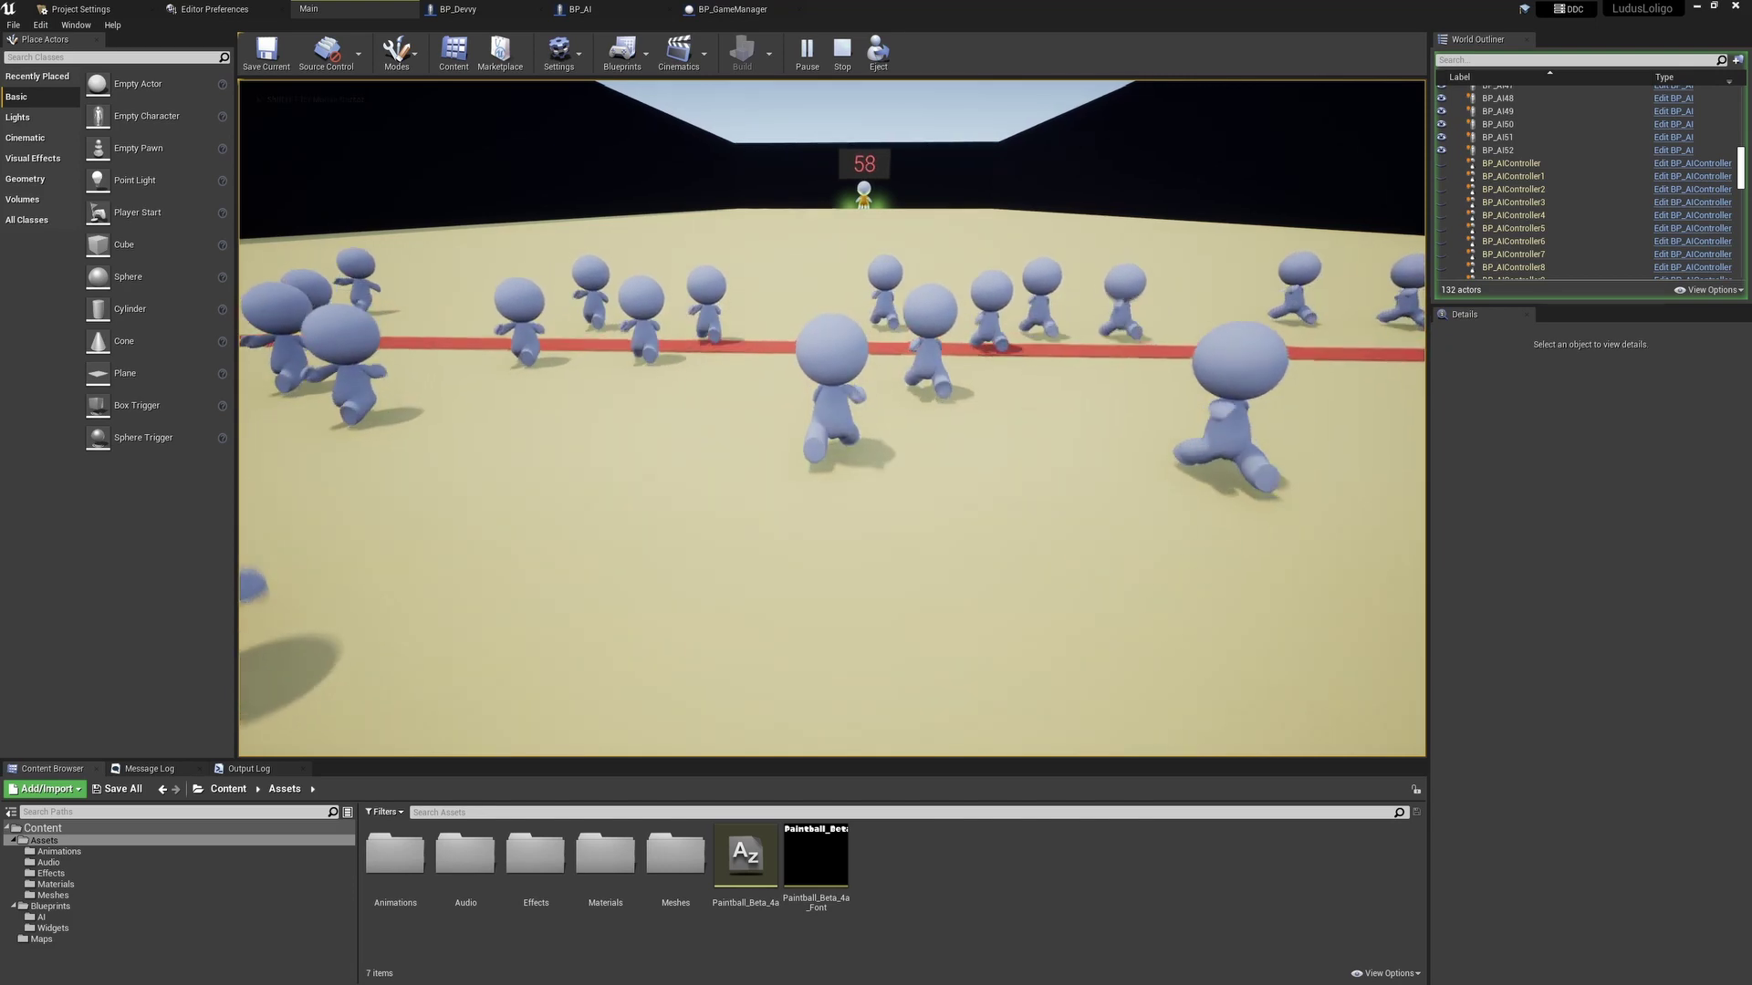
pyautogui.press('w')
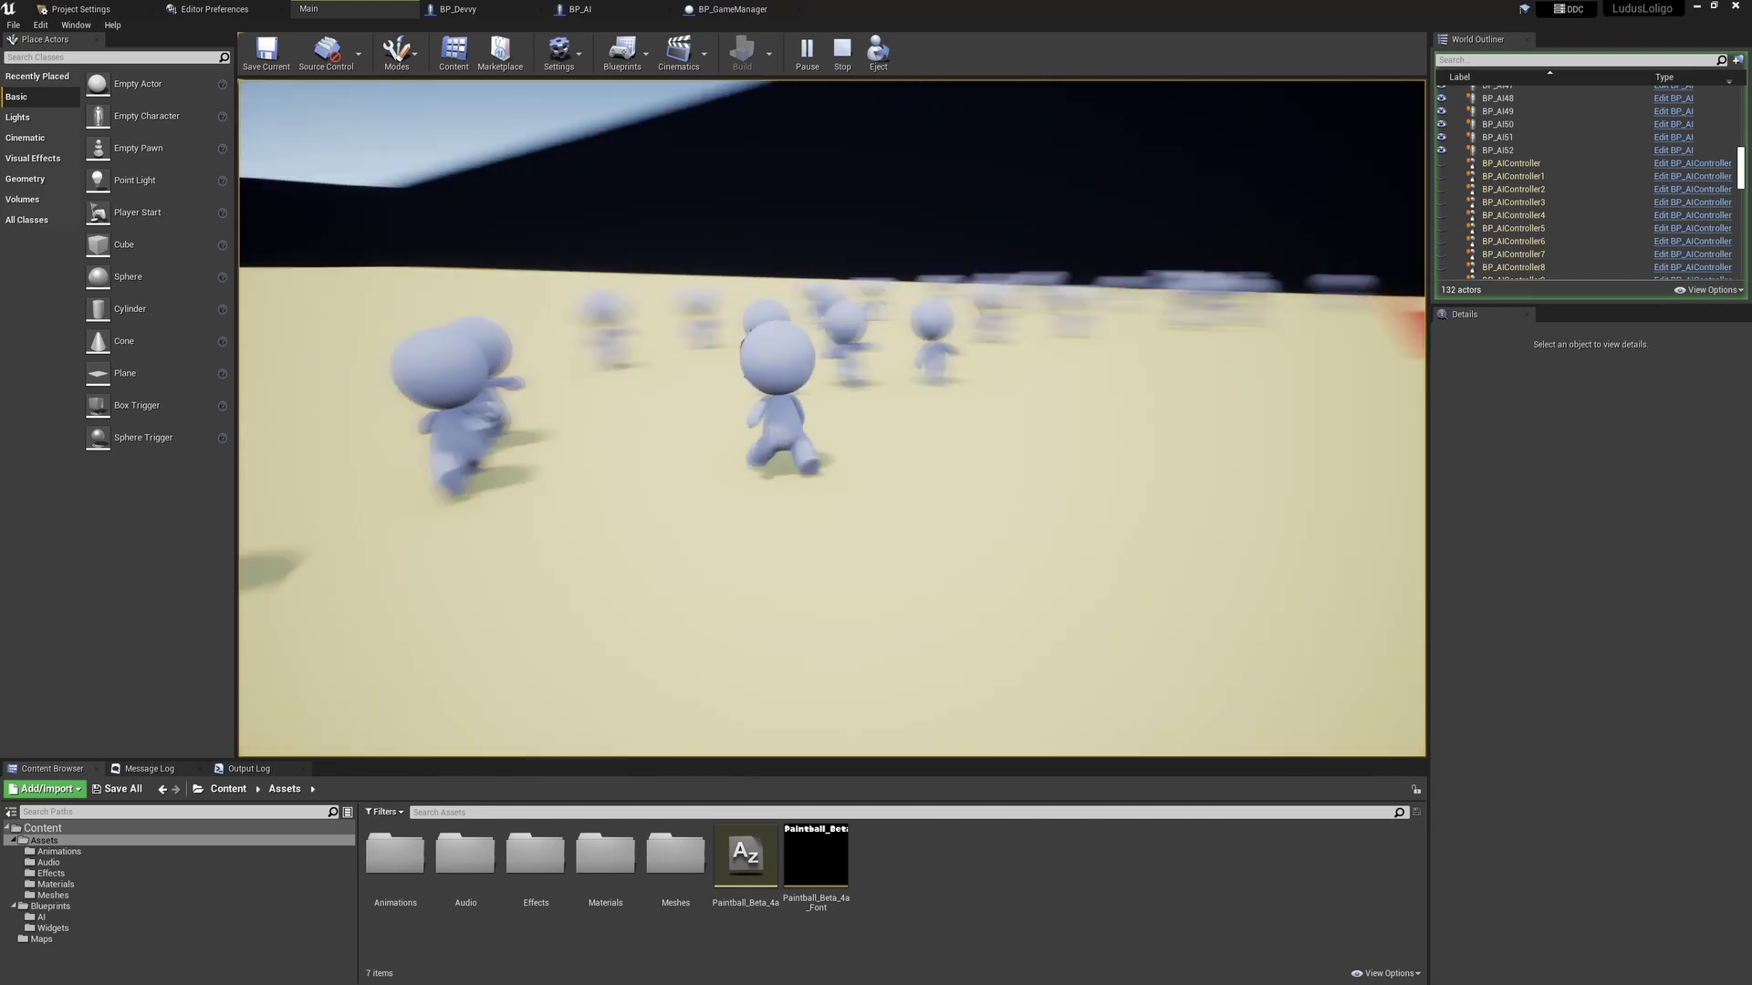
pyautogui.press('d')
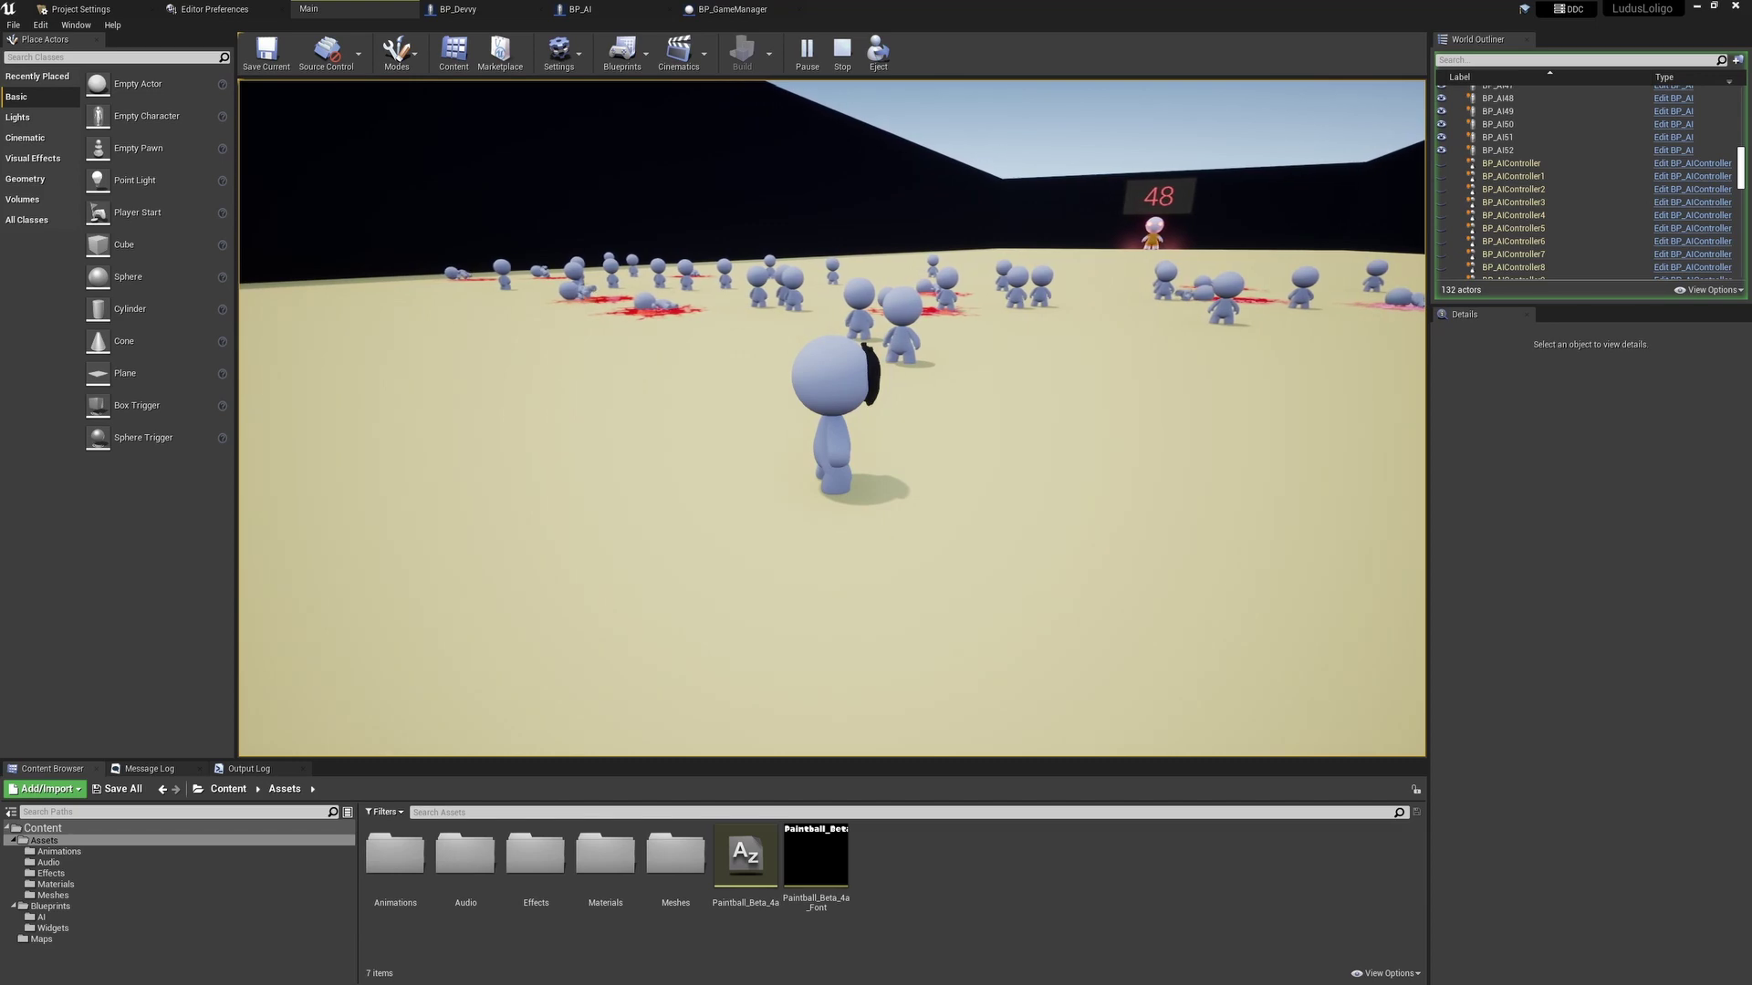
pyautogui.press('w')
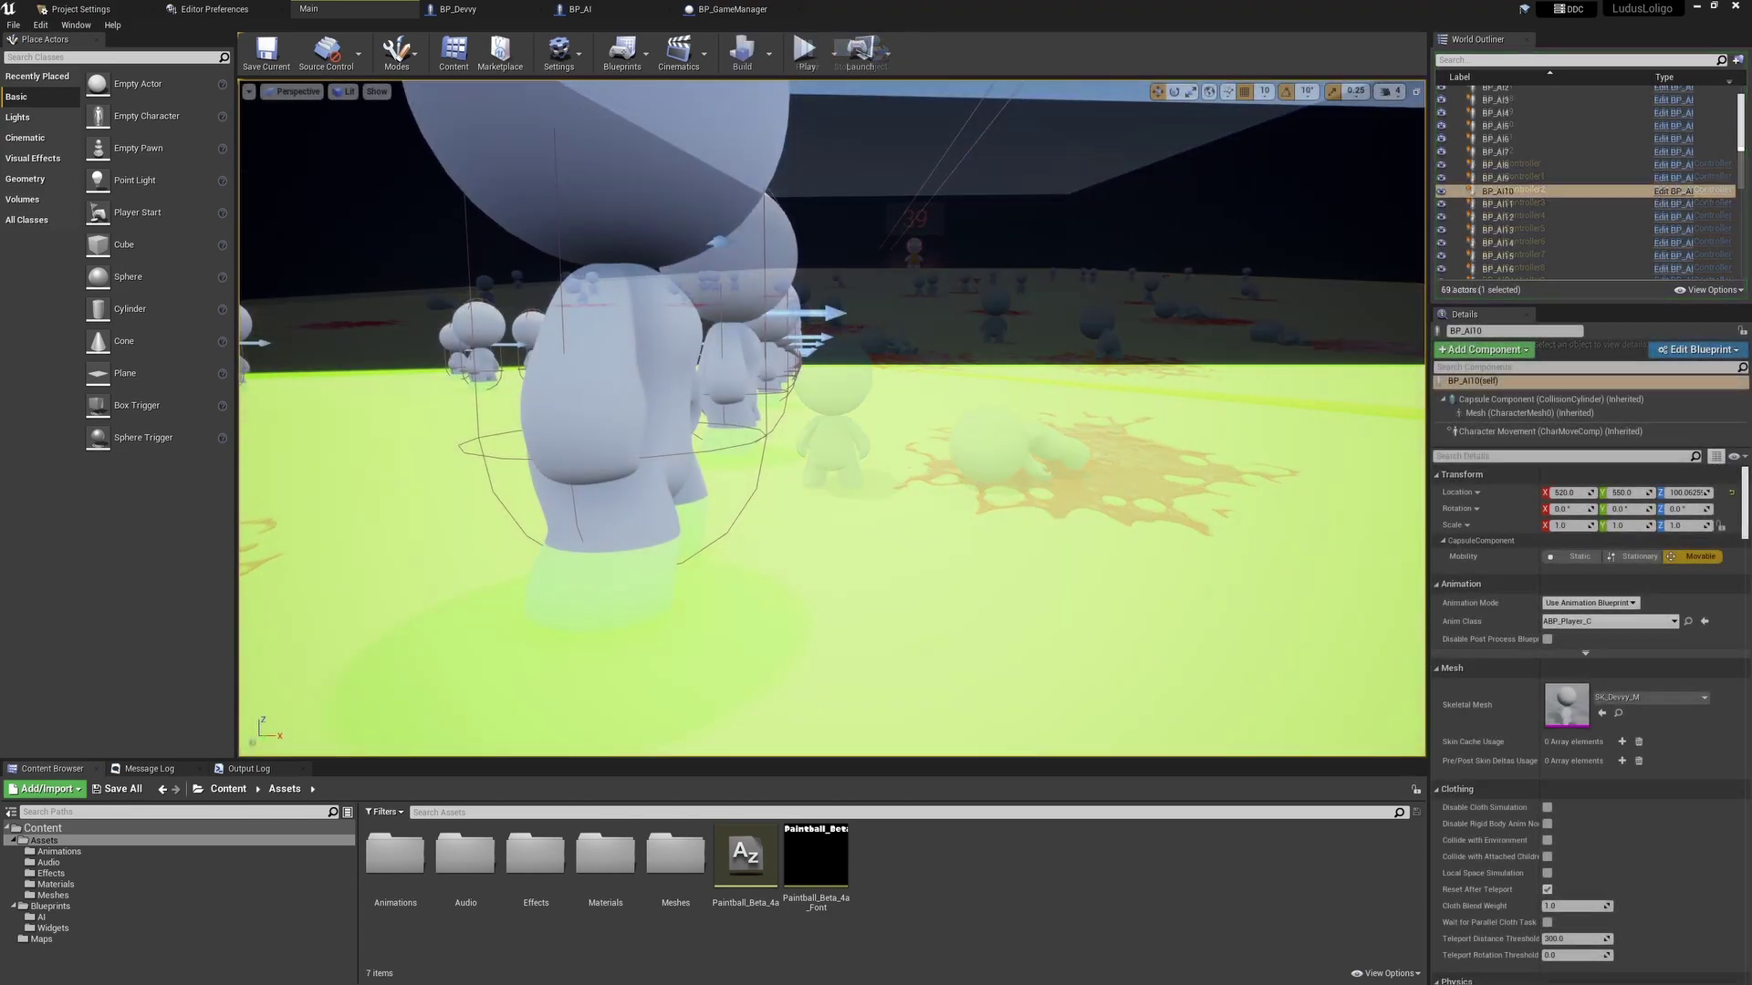
pyautogui.moveTo(1186, 297); pyautogui.dragTo(939, 286, button='right')
pyautogui.click(487, 8)
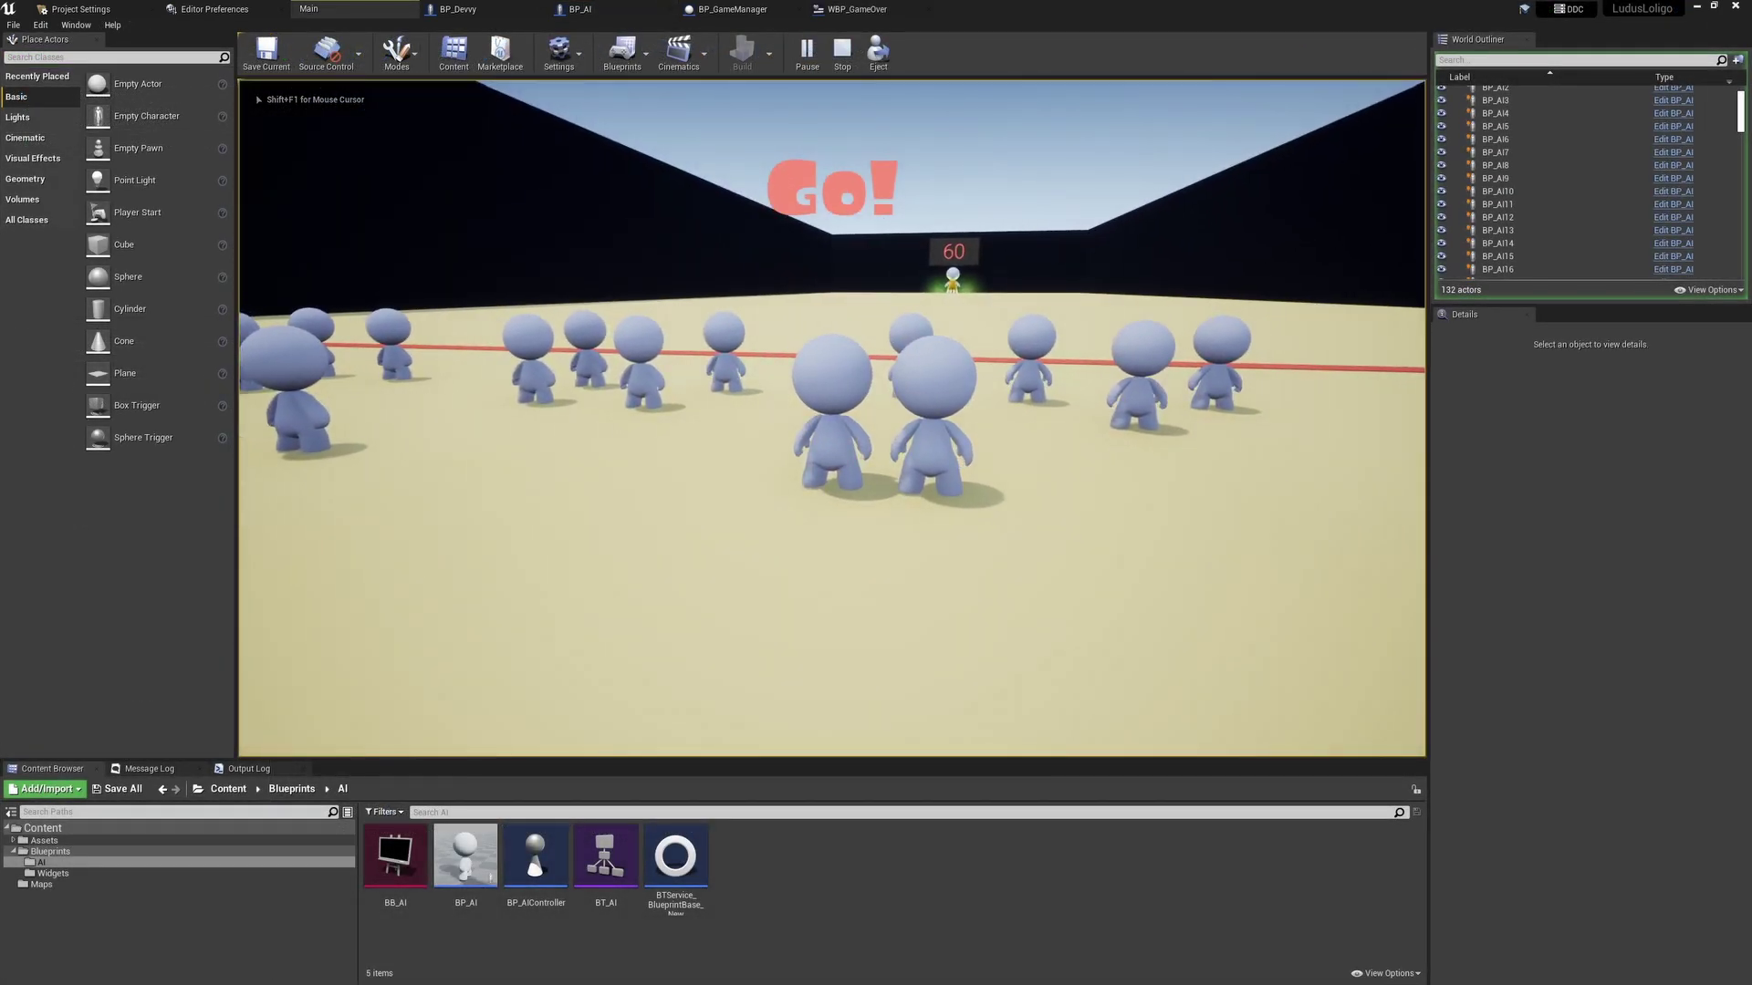
# Play-test the level by running across the finish line beside the doll, replay the game, and run again.
pyautogui.press('w')
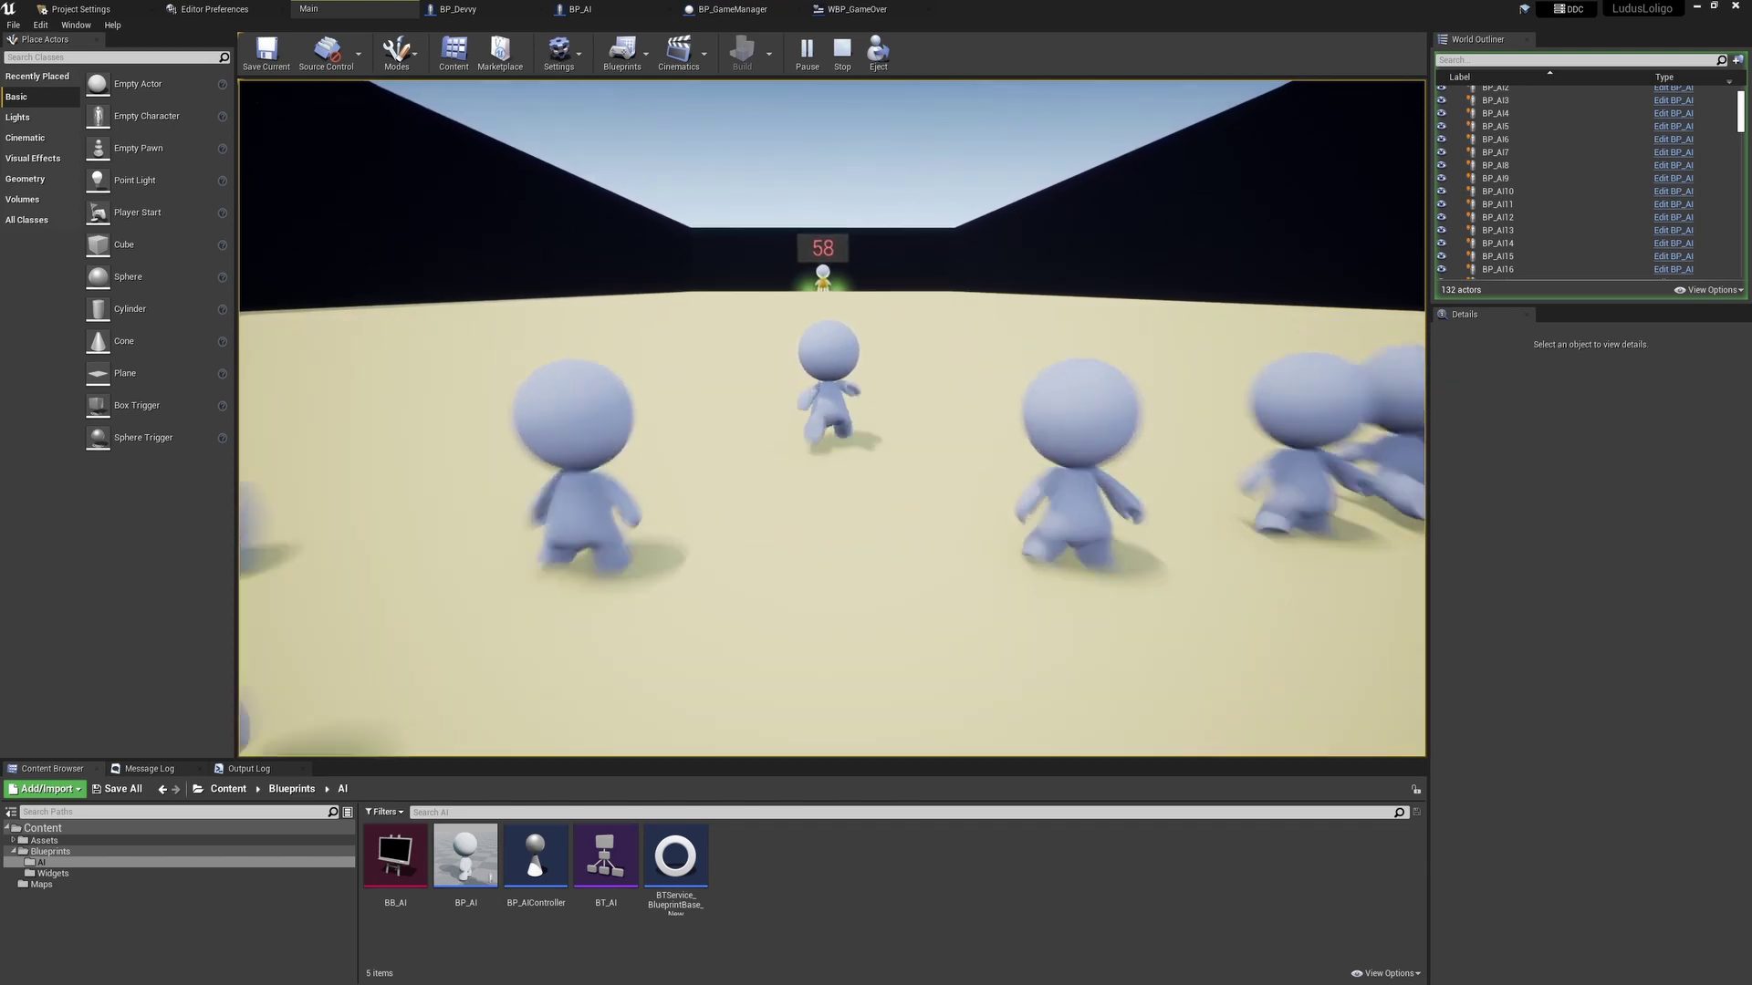
pyautogui.press('s')
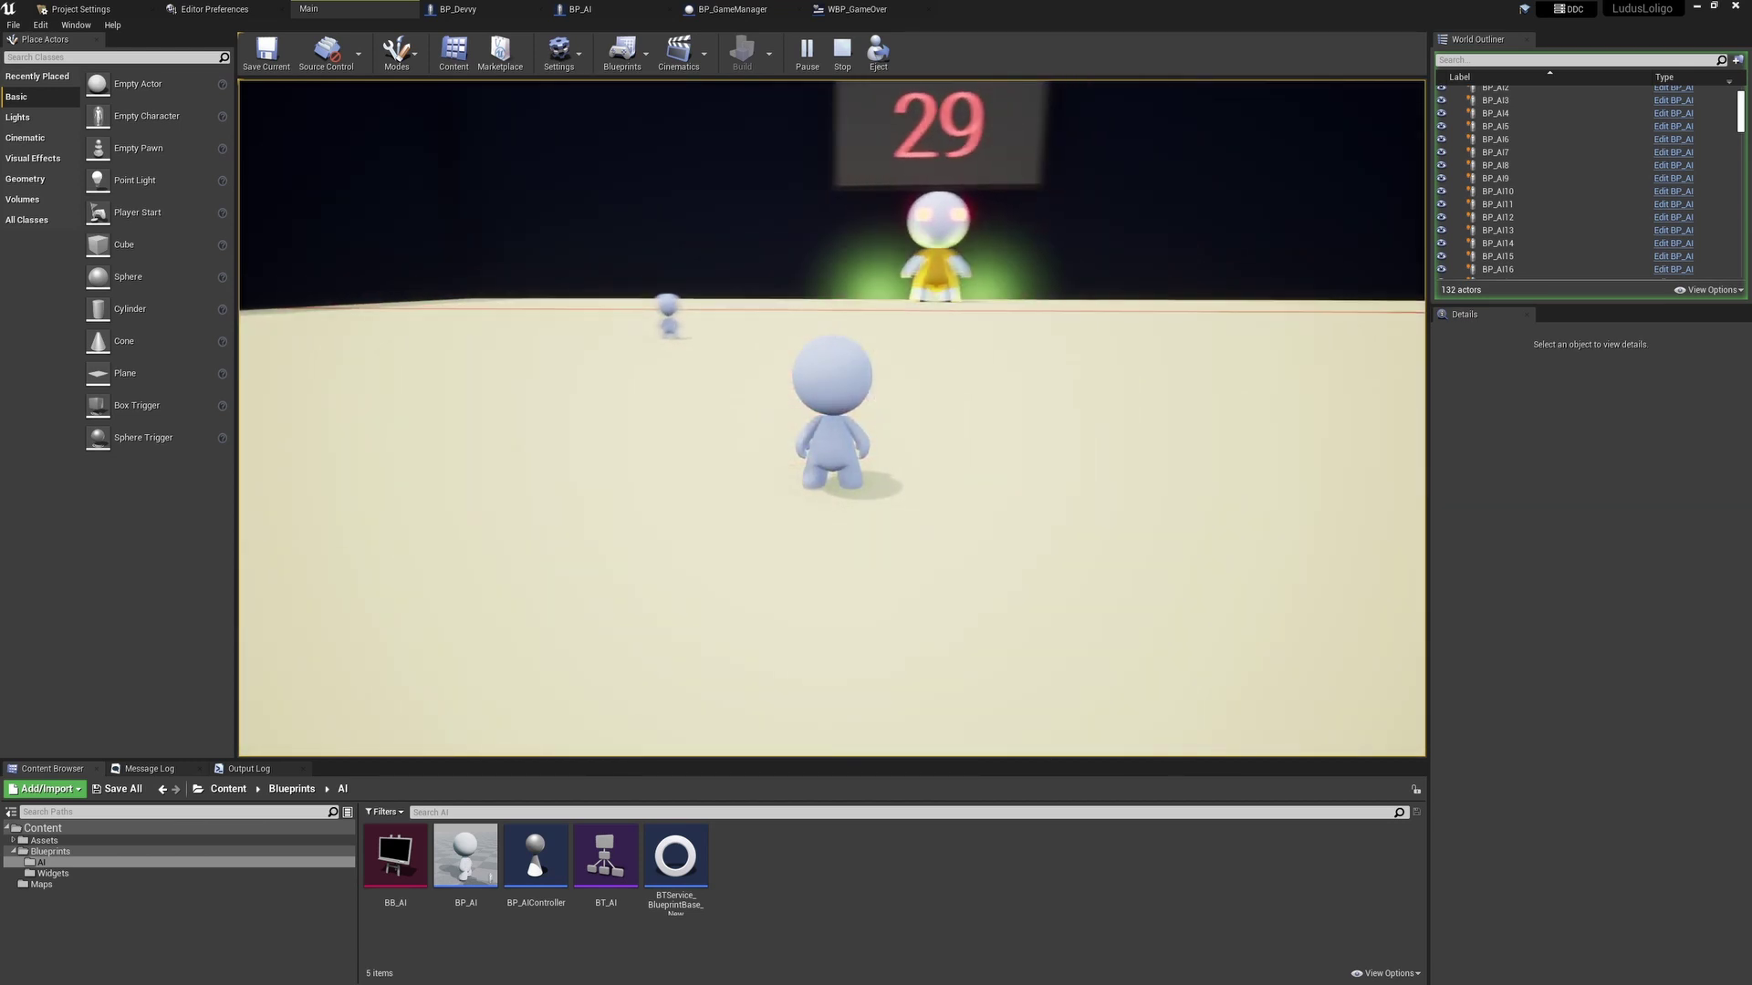
pyautogui.press('w')
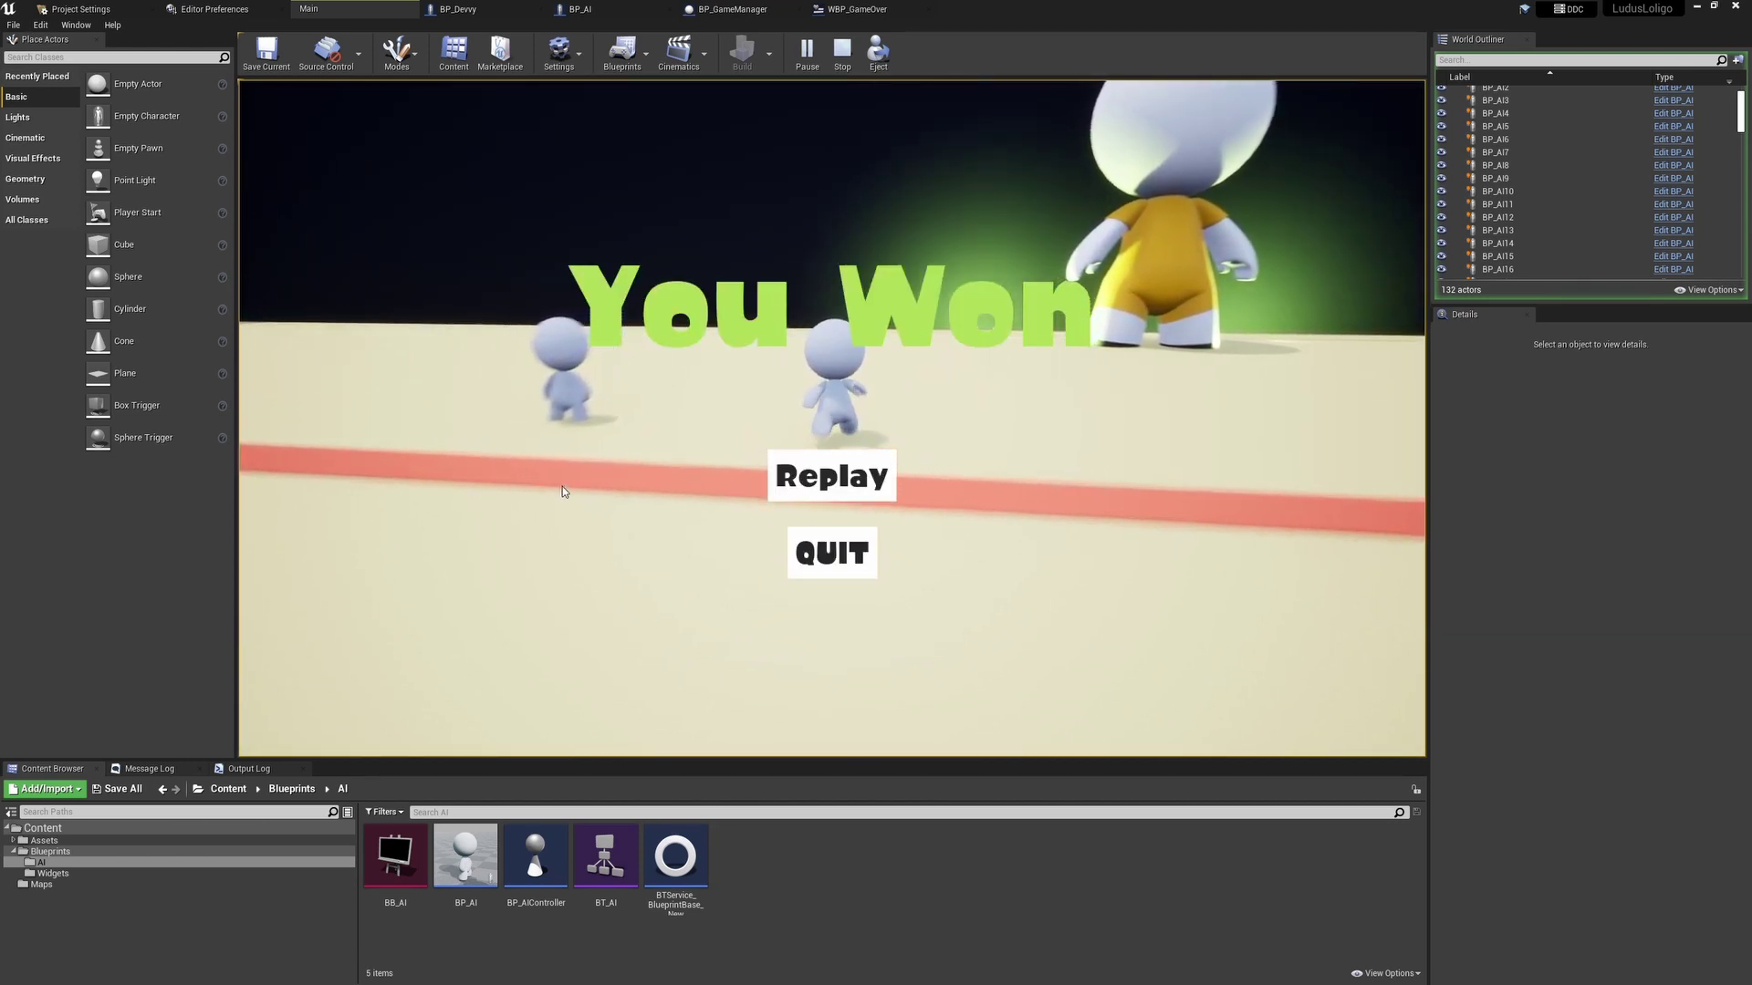
pyautogui.click(826, 481)
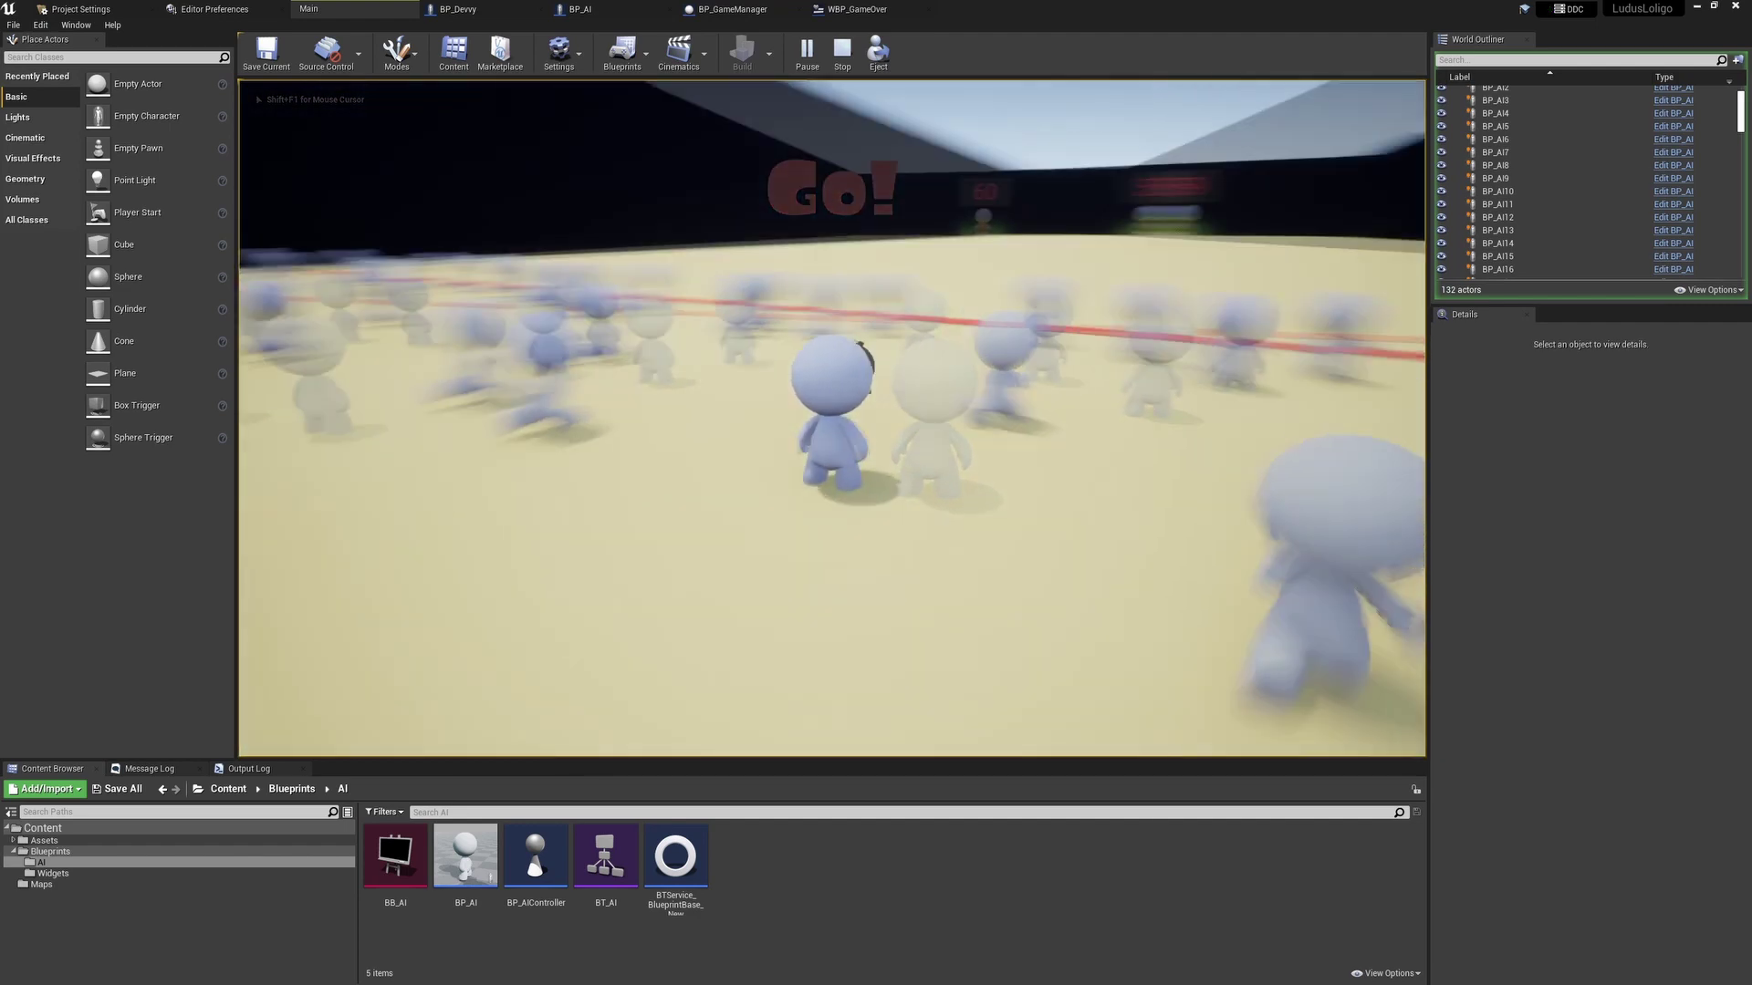
pyautogui.press('w')
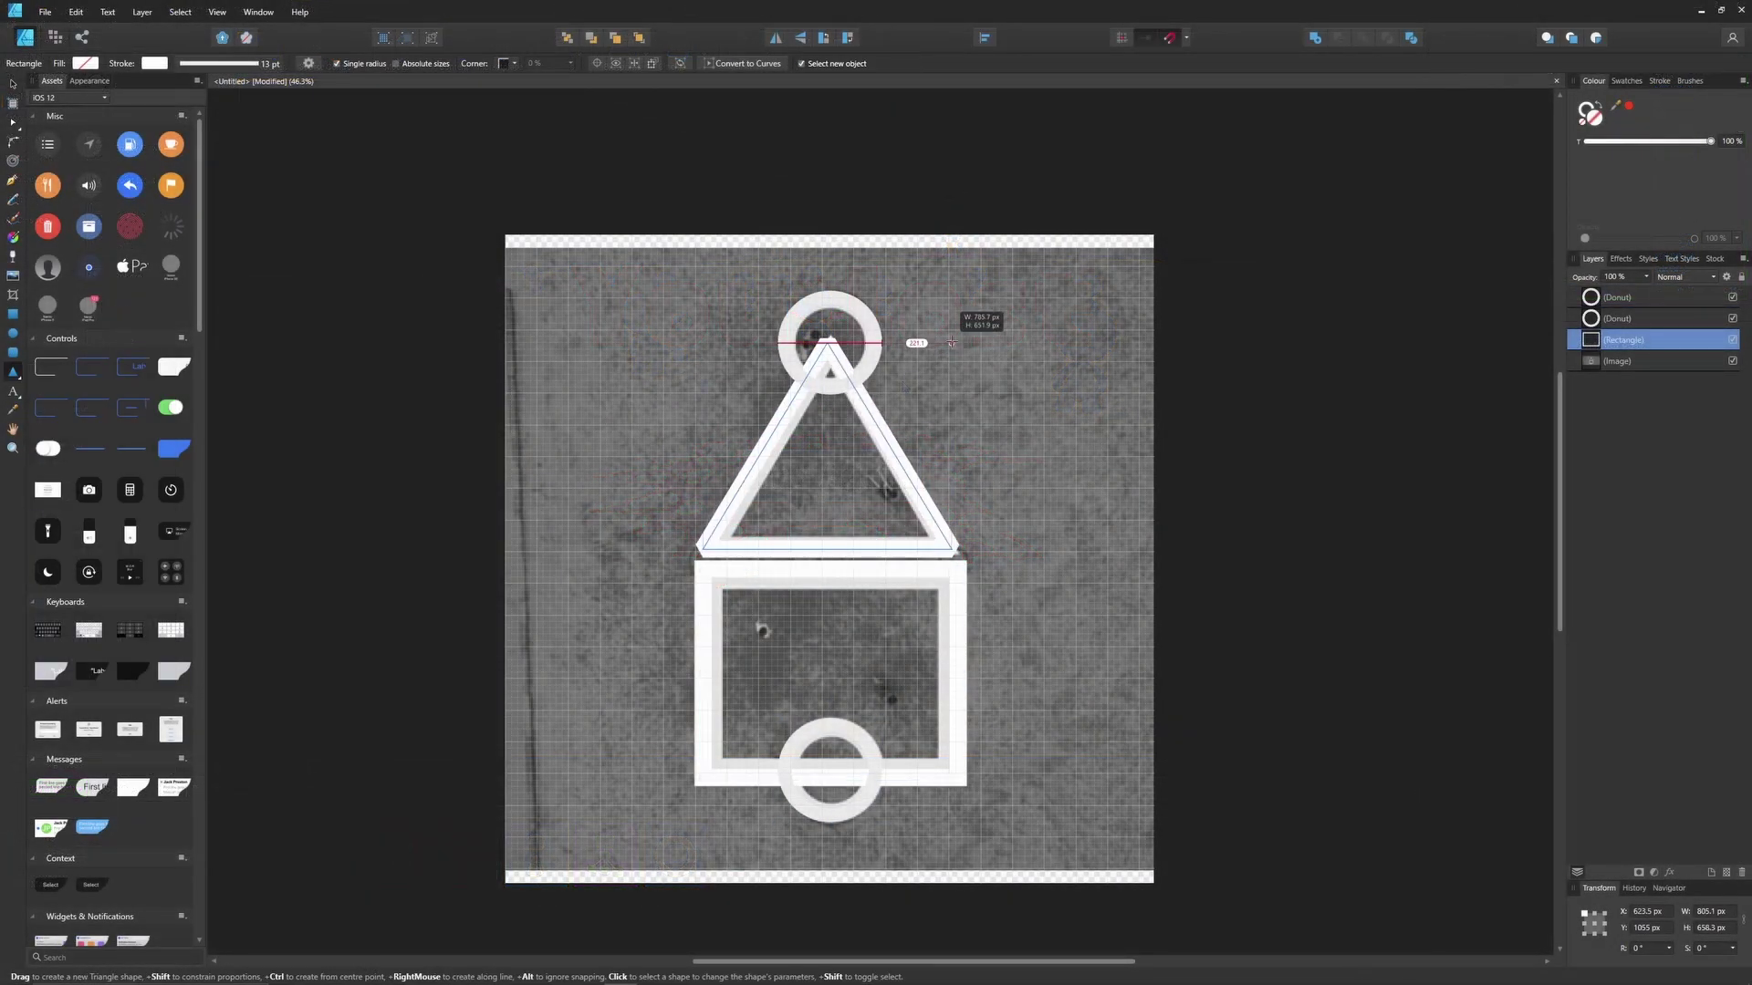
# In Affinity Designer, draw a triangle about 805 by 683 px above the rectangle and align its stroke to the inside.
pyautogui.moveTo(952, 342); pyautogui.dragTo(958, 337)
pyautogui.click(212, 63)
pyautogui.click(204, 164)
# Align the rectangle's stroke to the inside and remove the reference image behind the shapes.
pyautogui.click(712, 638)
pyautogui.click(219, 63)
pyautogui.click(210, 164)
pyautogui.click(982, 340)
pyautogui.click(830, 348)
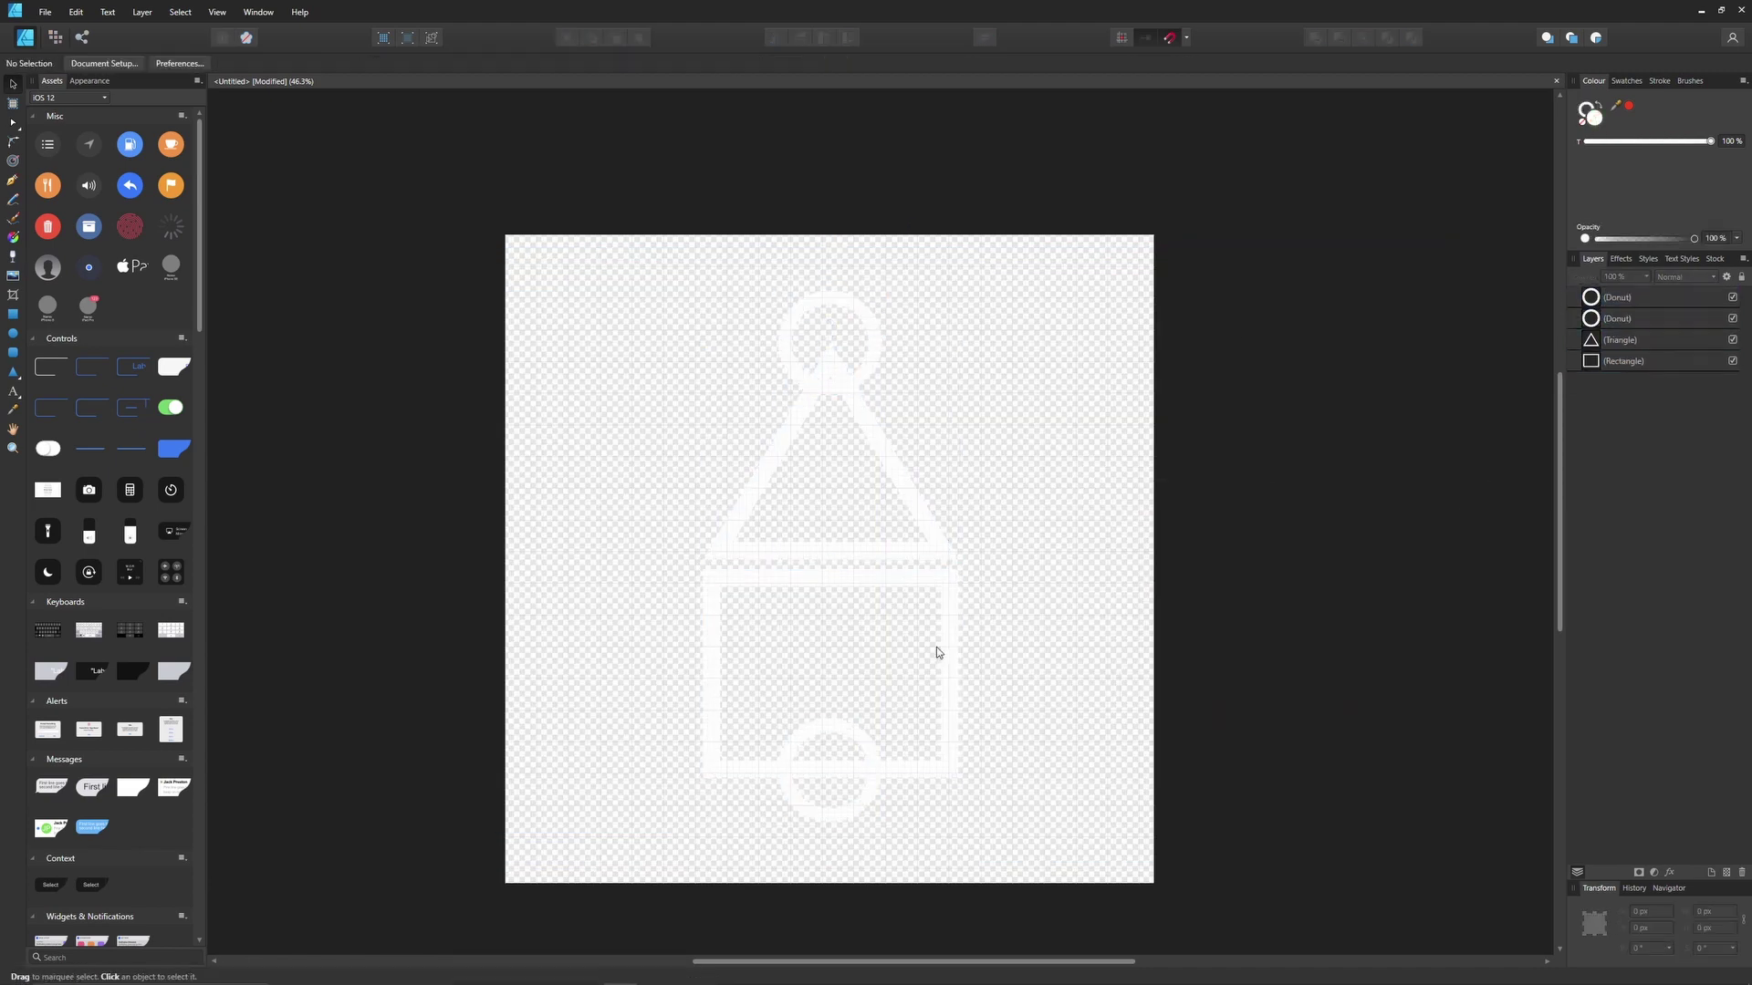
pyautogui.click(936, 651)
pyautogui.click(919, 520)
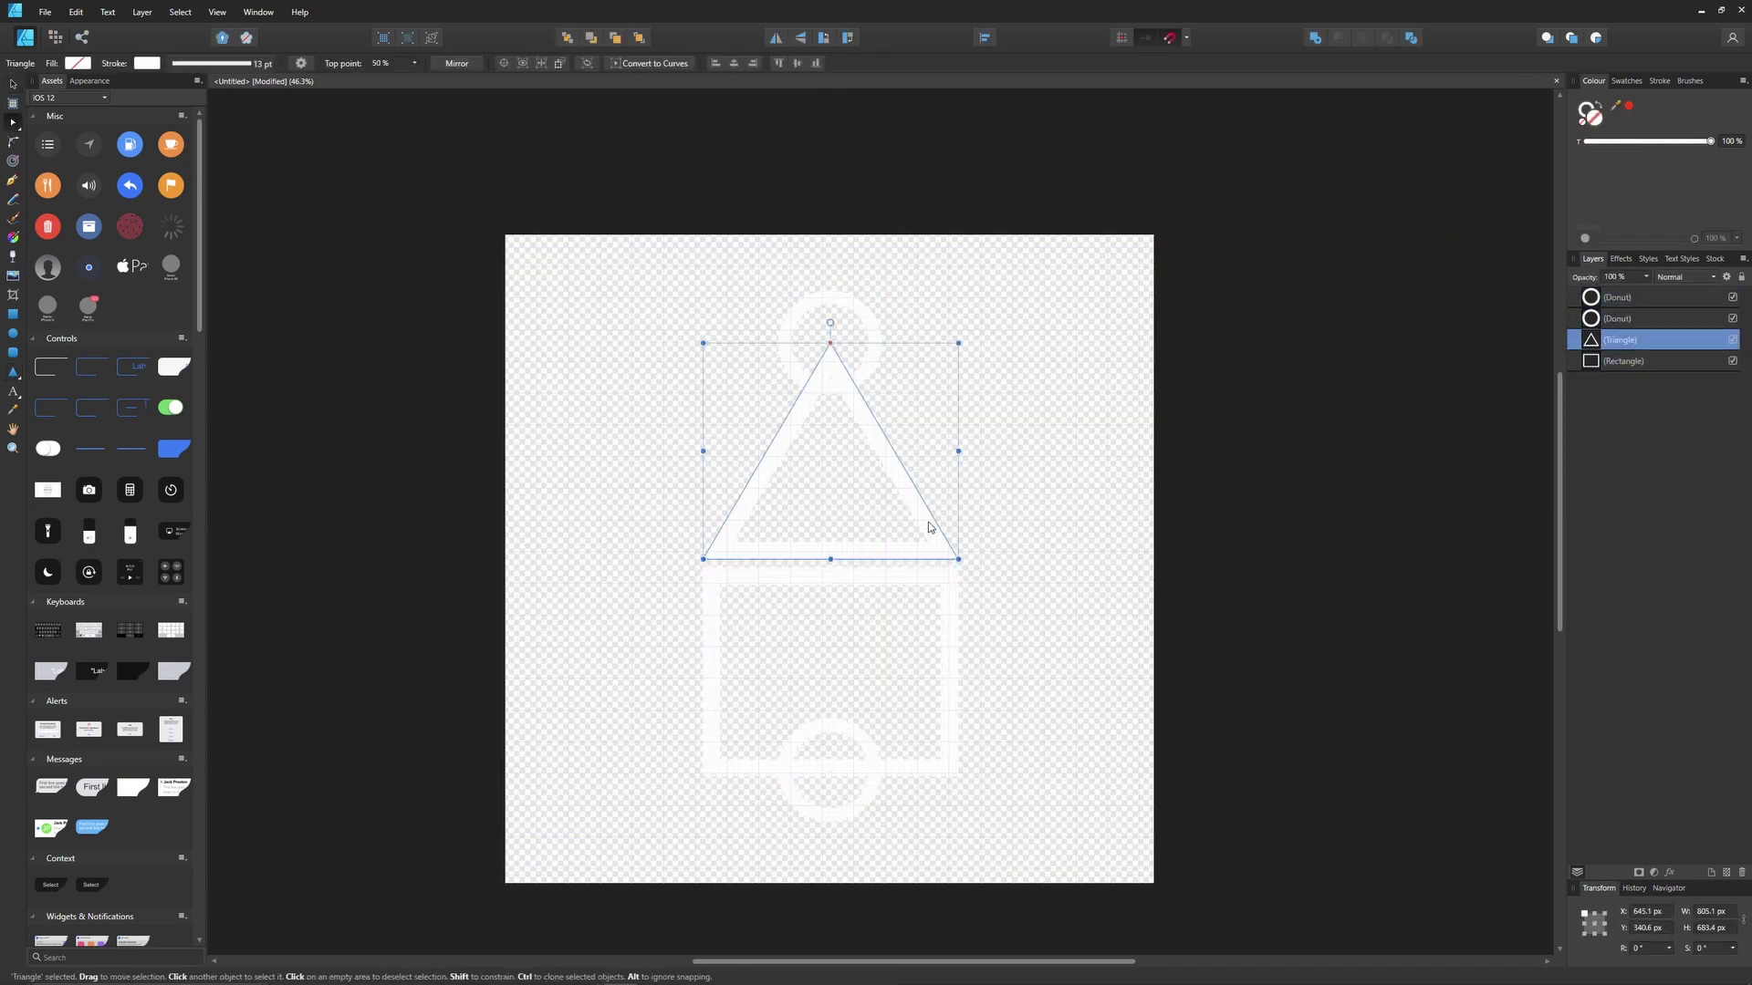
pyautogui.click(876, 376)
pyautogui.hotkey('ctrl', 'z')
pyautogui.hotkey('ctrl', 'z')
pyautogui.hotkey('ctrl', 'z')
pyautogui.hotkey('ctrl', 'z')
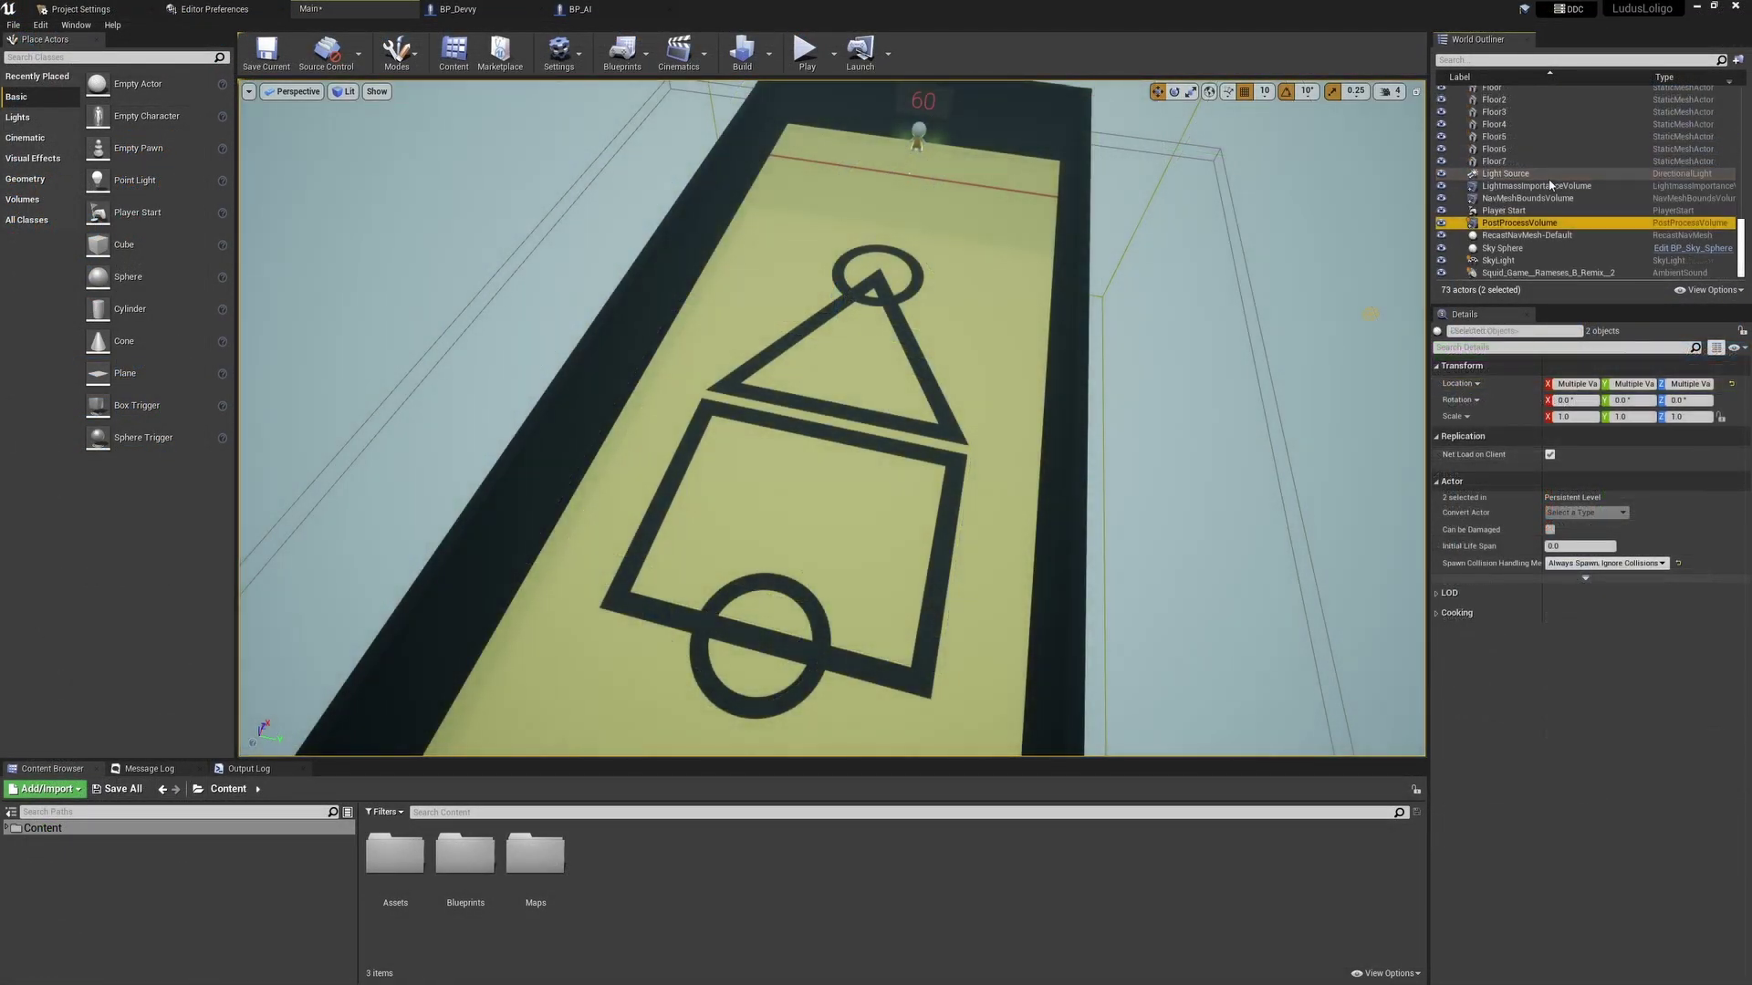
# Switch to the Unreal Editor's Main level and inspect the Light Source, Sky Sphere and Squid Game ambient sound actors.
pyautogui.click(1514, 173)
pyautogui.click(1118, 187)
pyautogui.moveTo(1046, 187); pyautogui.dragTo(1086, 119, button='right')
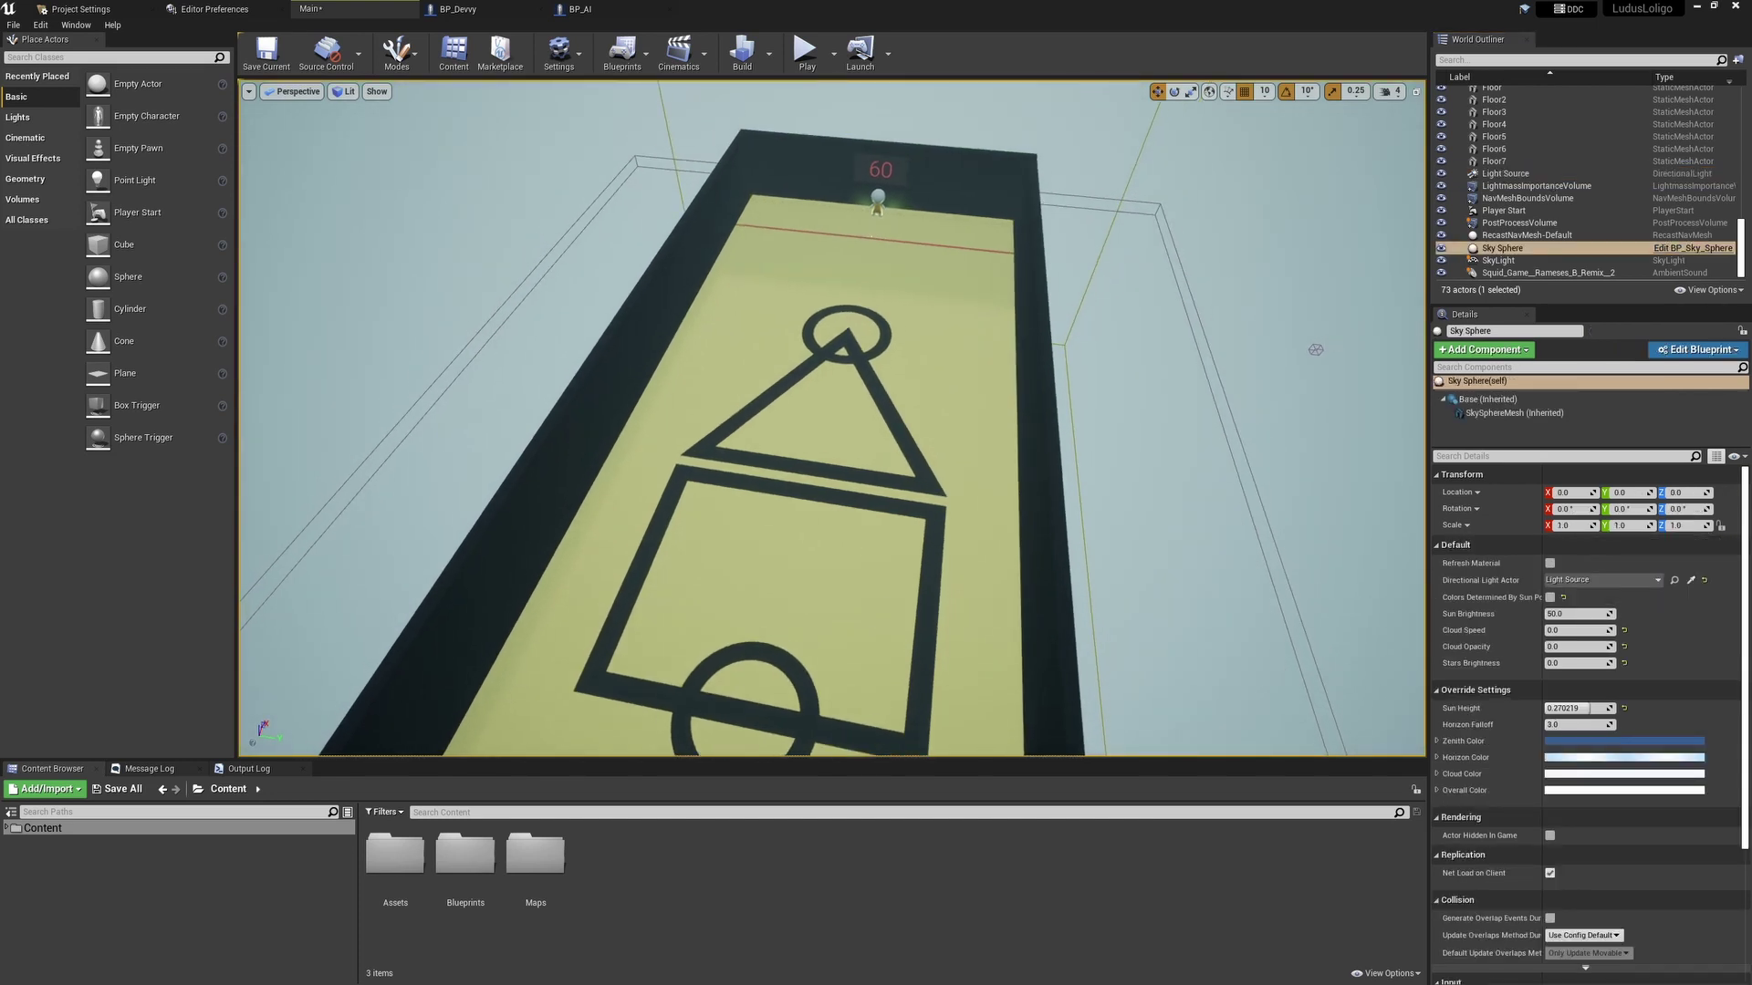
pyautogui.click(1549, 271)
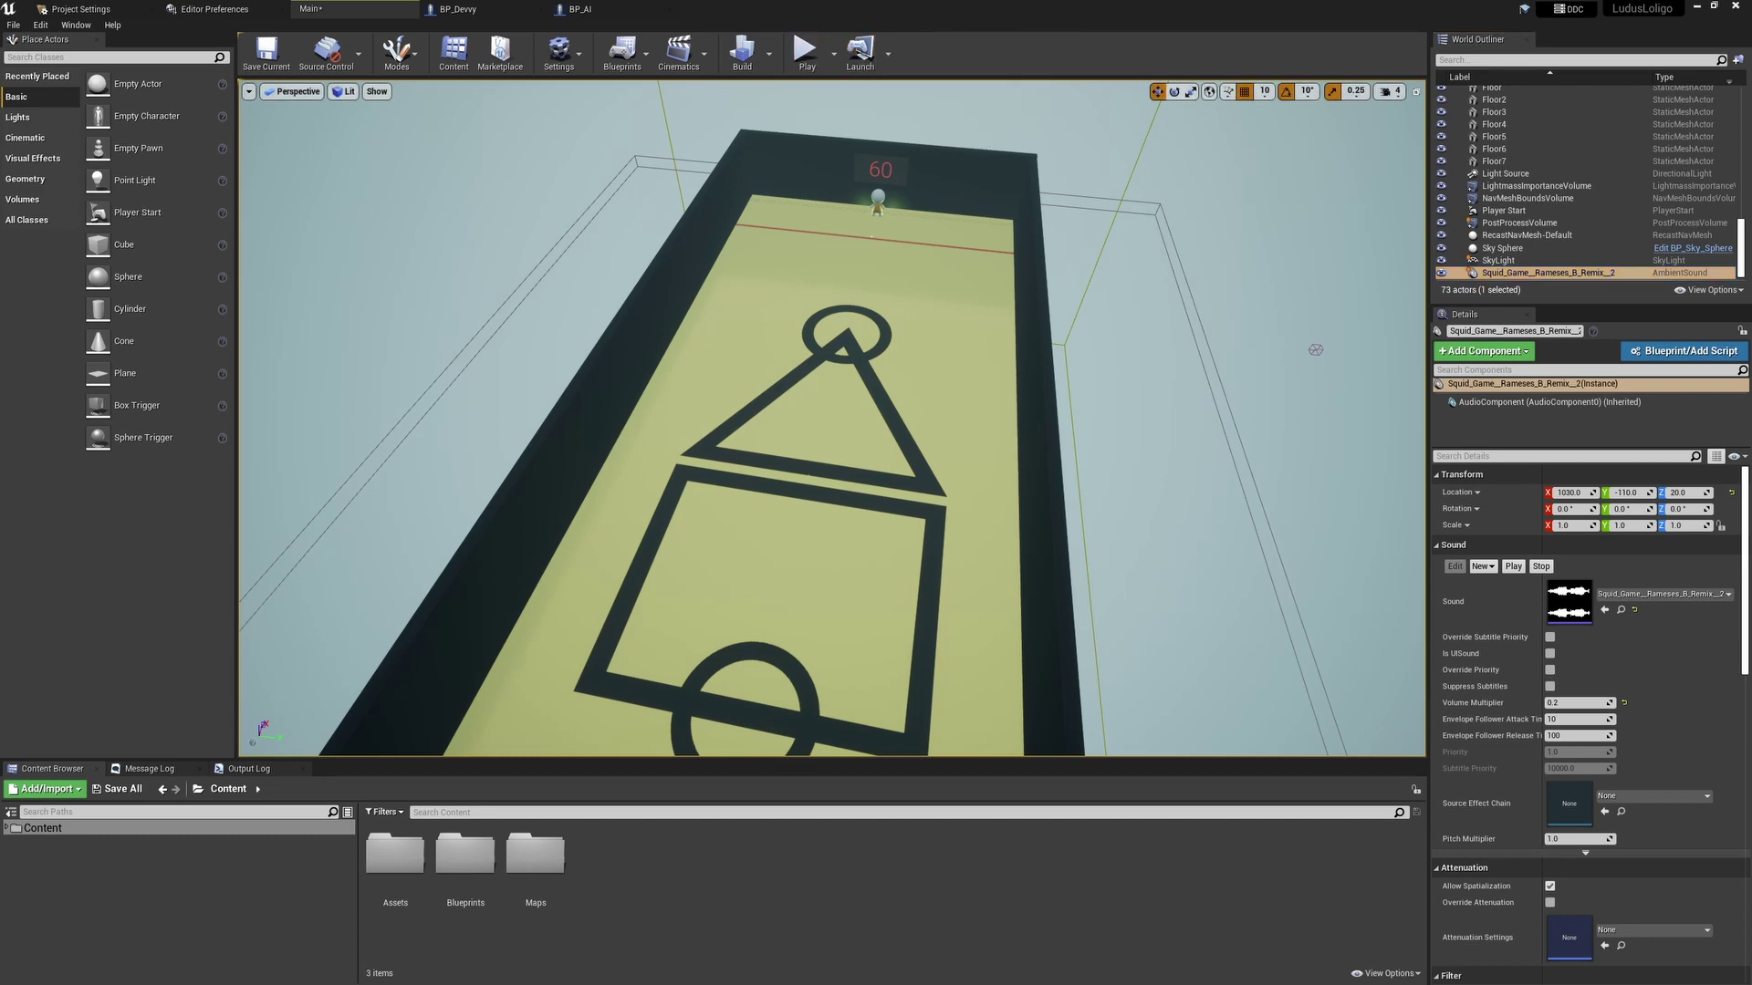
# Play-test the Main level in full screen, running with the AI characters toward the doll.
pyautogui.press('F11')
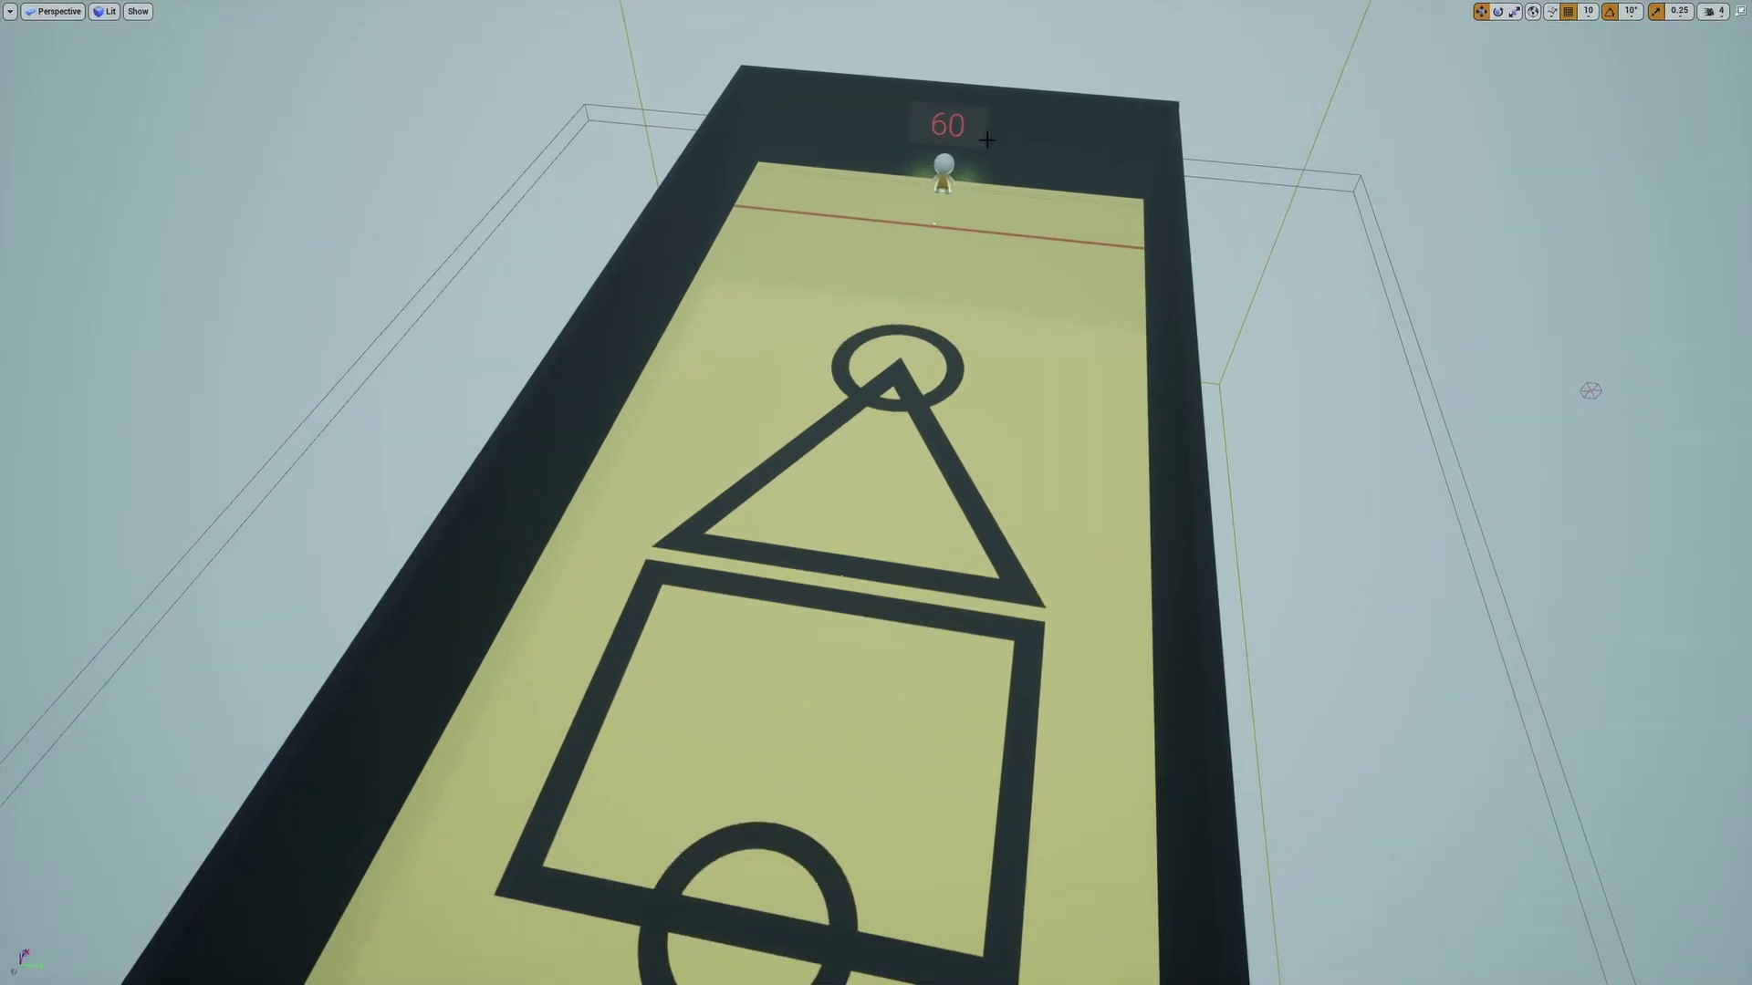
pyautogui.hotkey('alt', 'p')
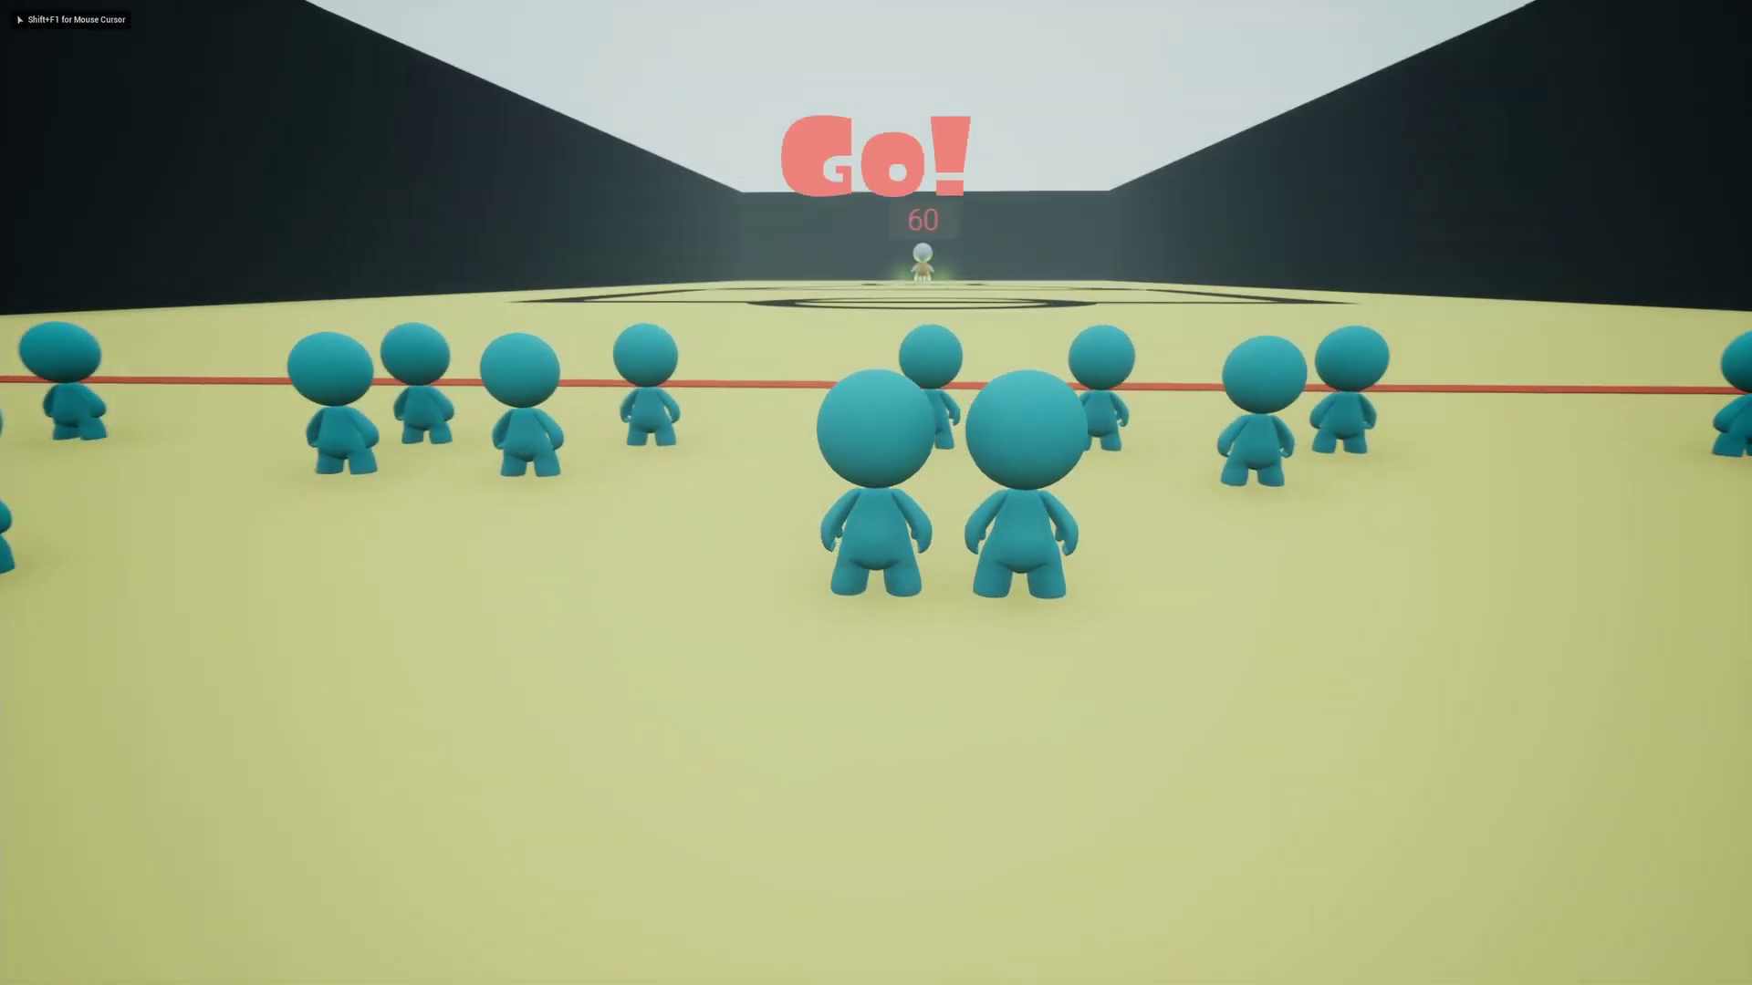
pyautogui.press('w')
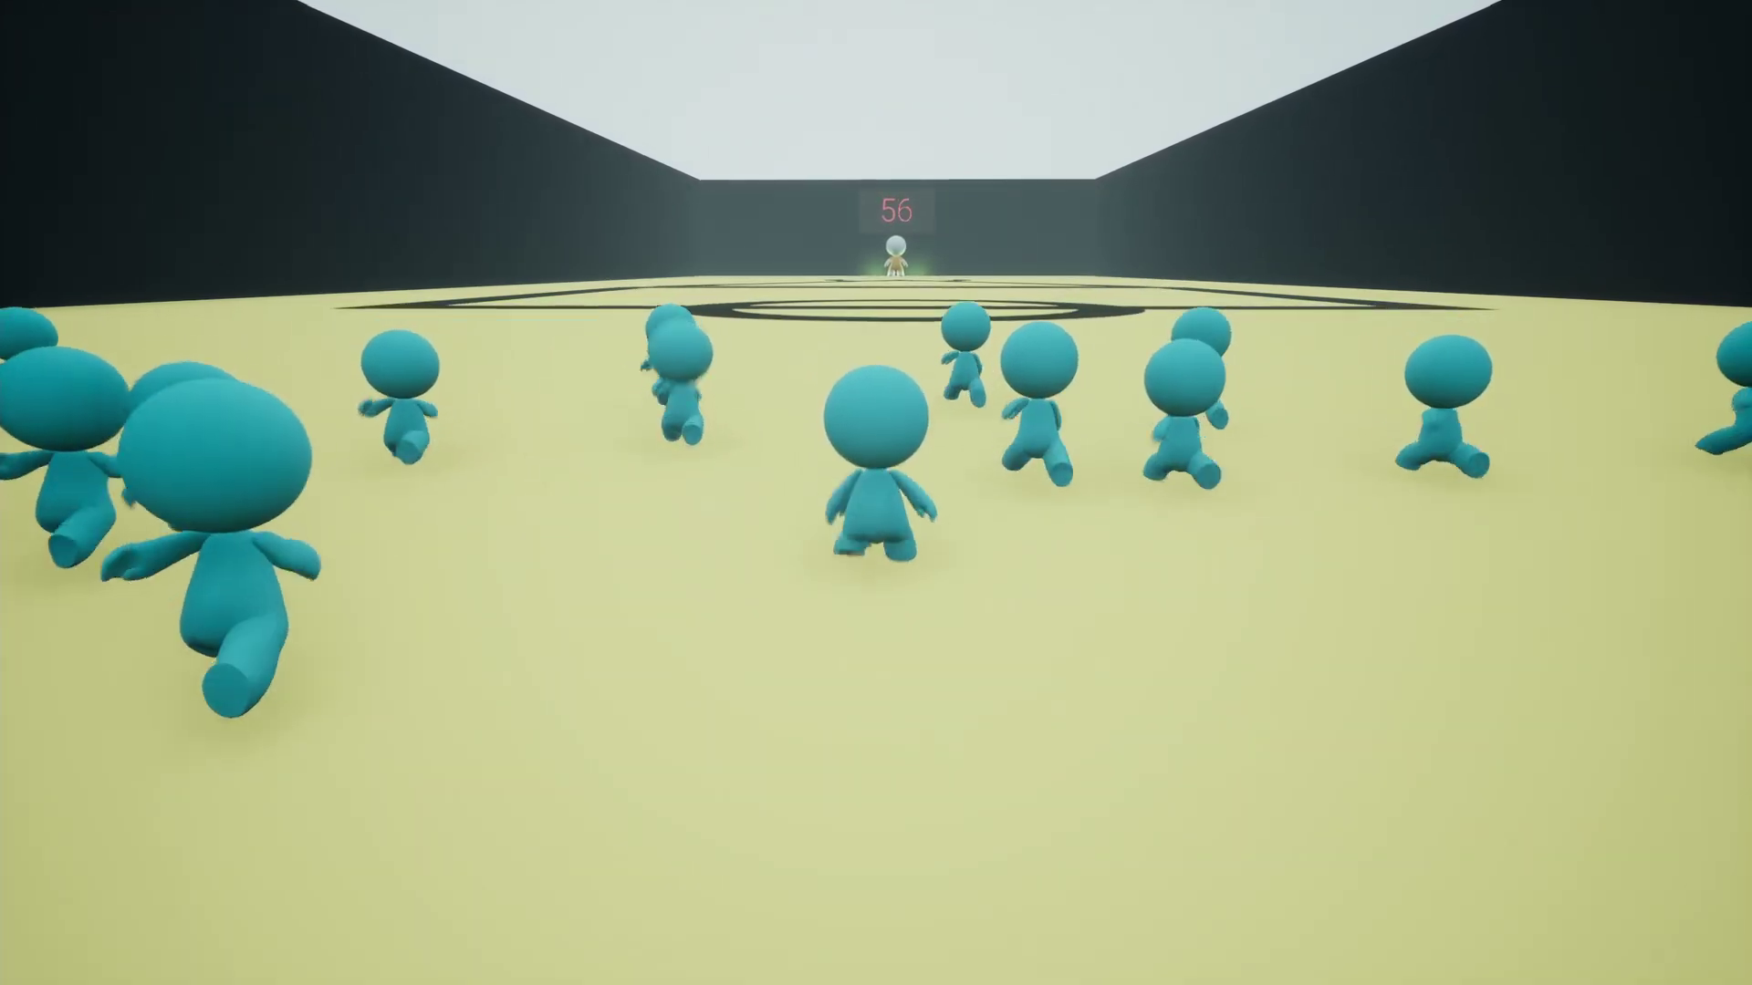
pyautogui.press('w')
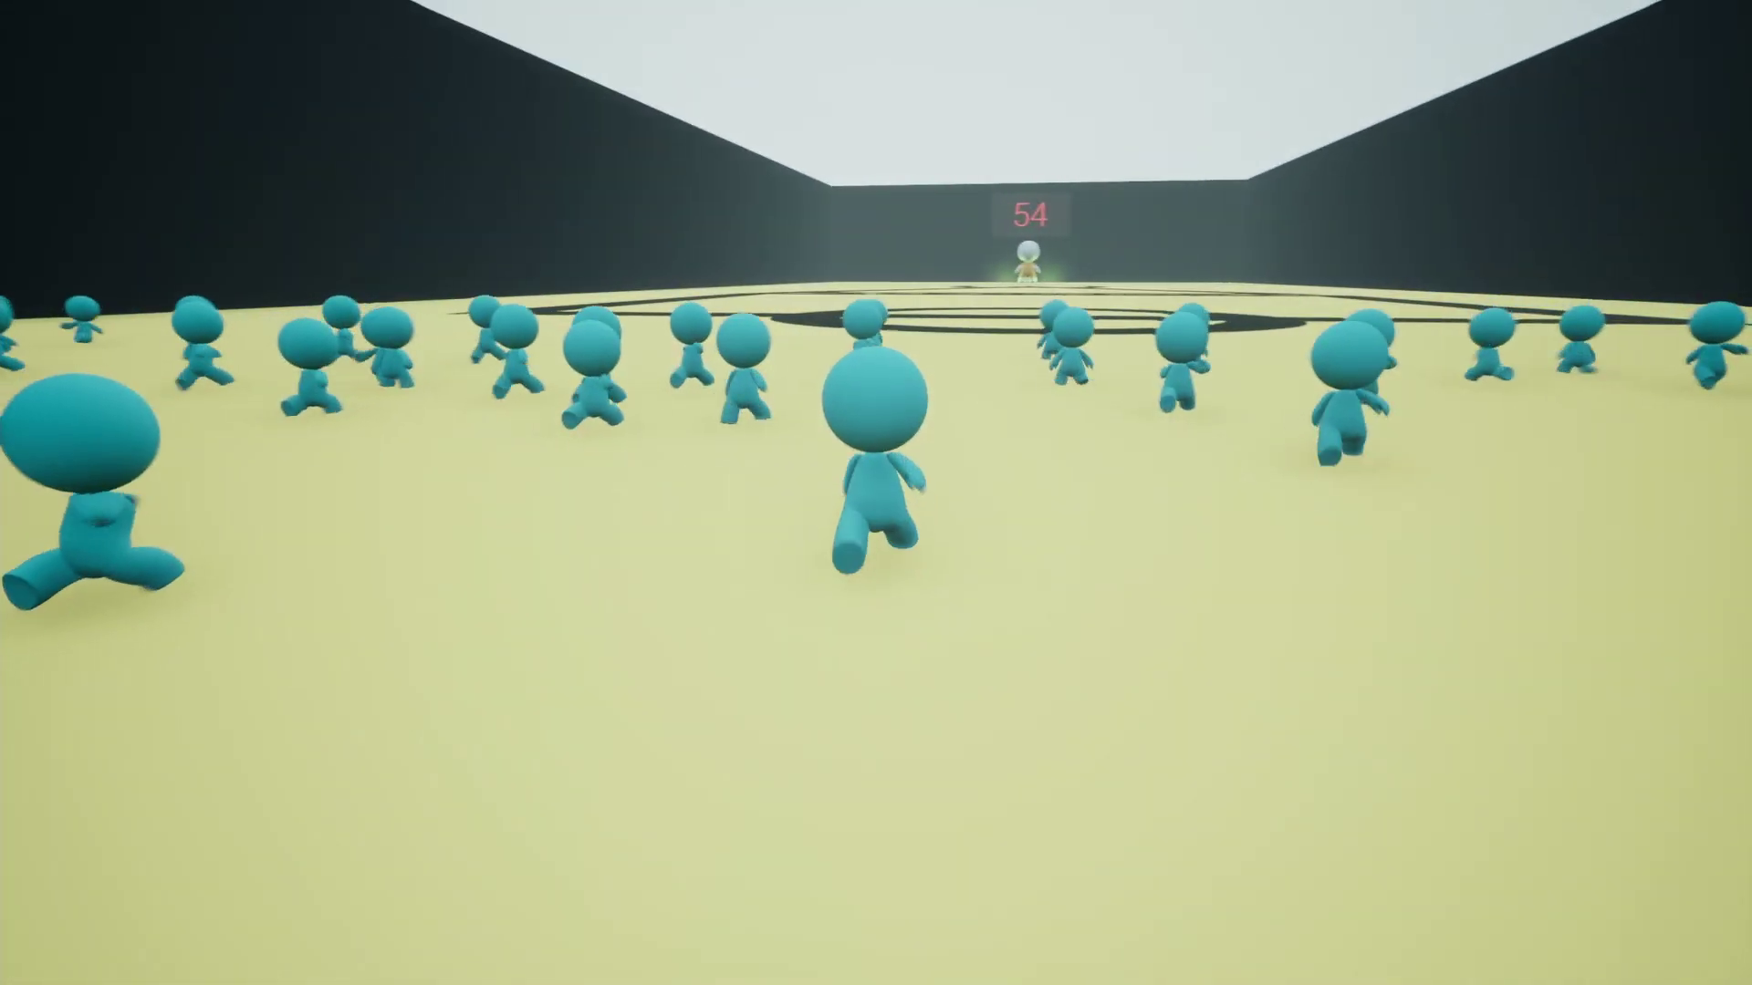